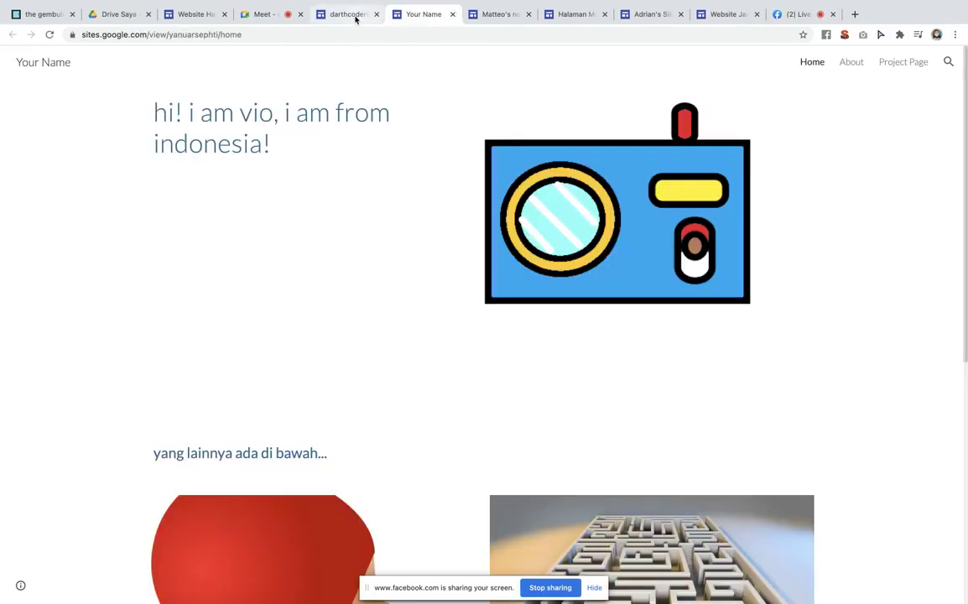
- Review the darthcoder99 sample website, from the profile introduction through the Top 5 Games section and back to its header
{"action": "left_click", "coordinate": [356, 17]}
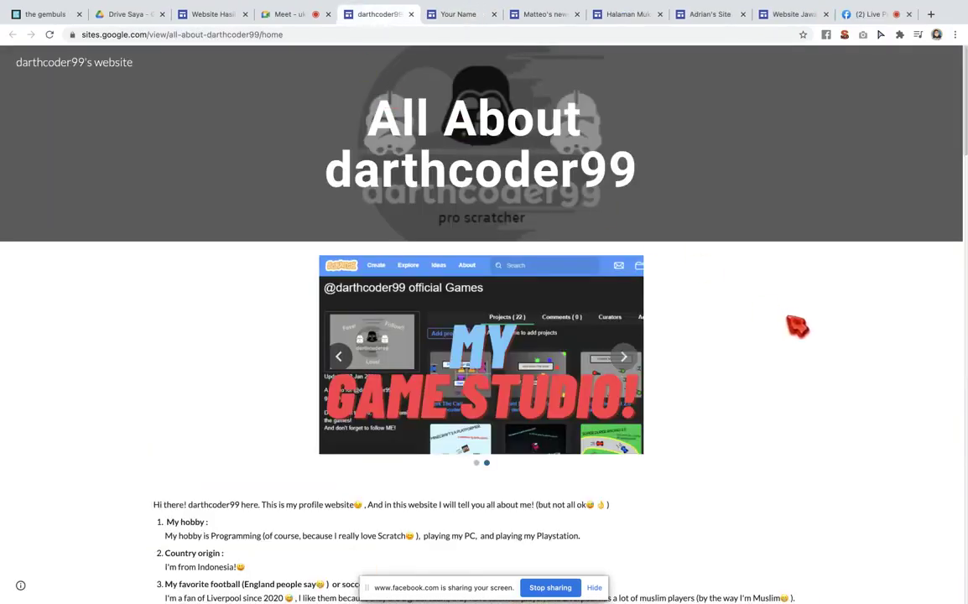
{"action": "scroll", "coordinate": [798, 327], "scroll_direction": "down", "scroll_amount": 2}
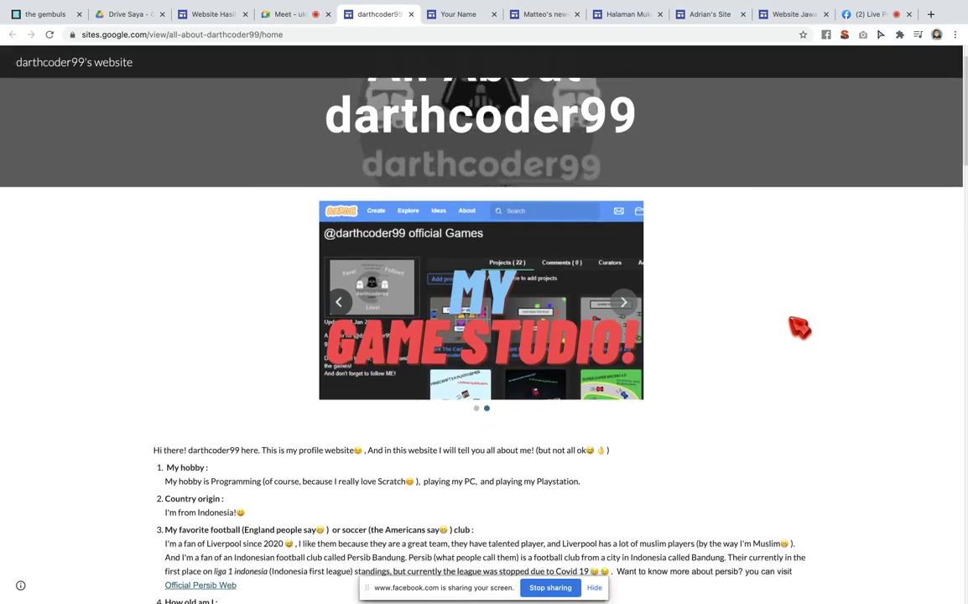
{"action": "scroll", "coordinate": [798, 327], "scroll_direction": "down", "scroll_amount": 5}
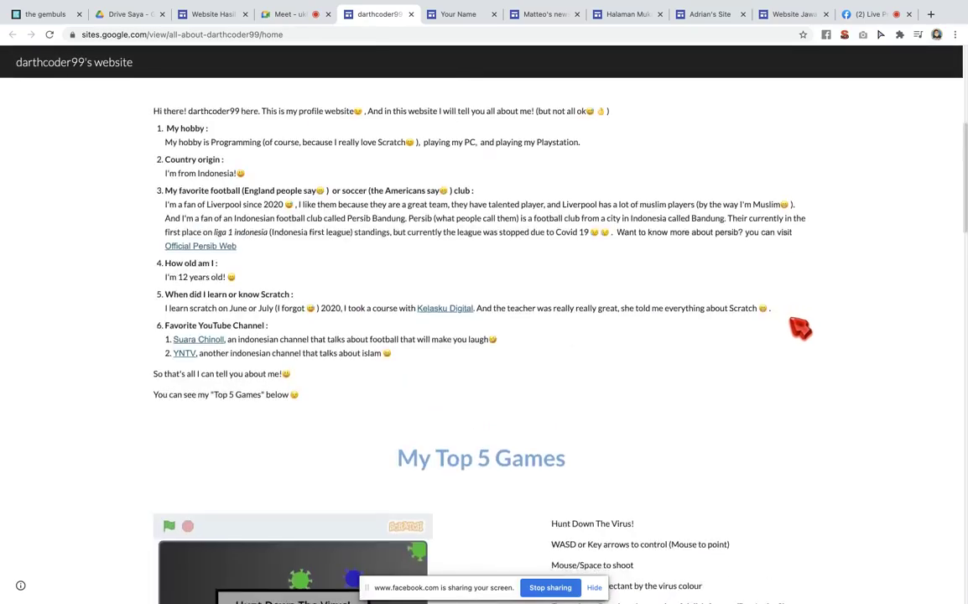
{"action": "scroll", "coordinate": [799, 327], "scroll_direction": "down", "scroll_amount": 1}
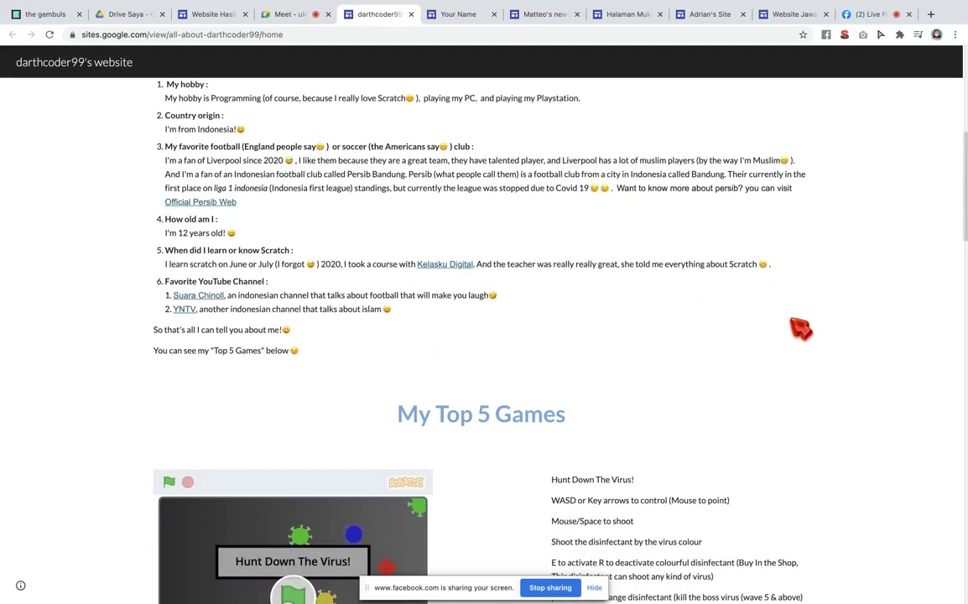
{"action": "scroll", "coordinate": [798, 327], "scroll_direction": "down", "scroll_amount": 1}
{"action": "scroll", "coordinate": [799, 327], "scroll_direction": "down", "scroll_amount": 1}
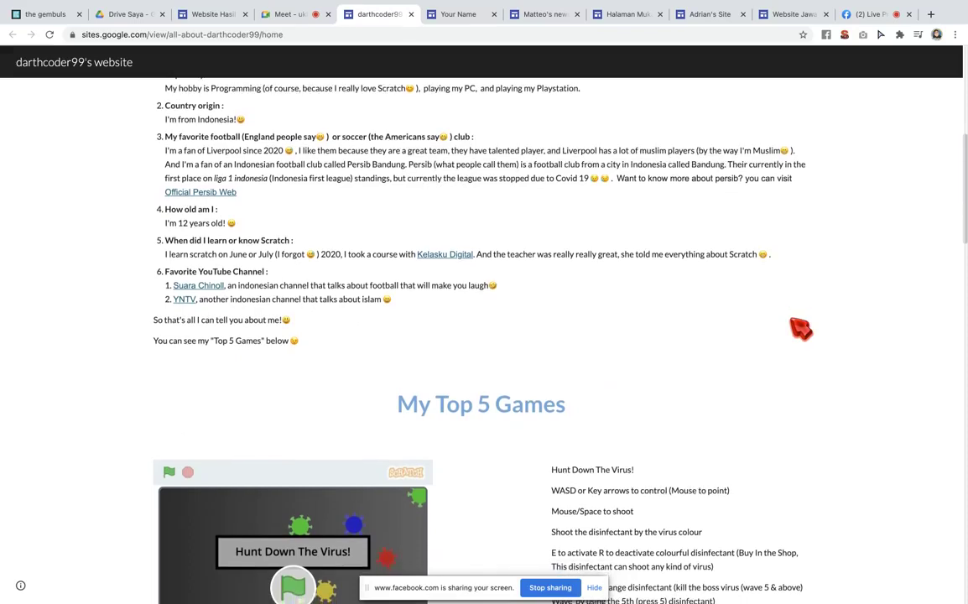
{"action": "scroll", "coordinate": [798, 327], "scroll_direction": "down", "scroll_amount": 5}
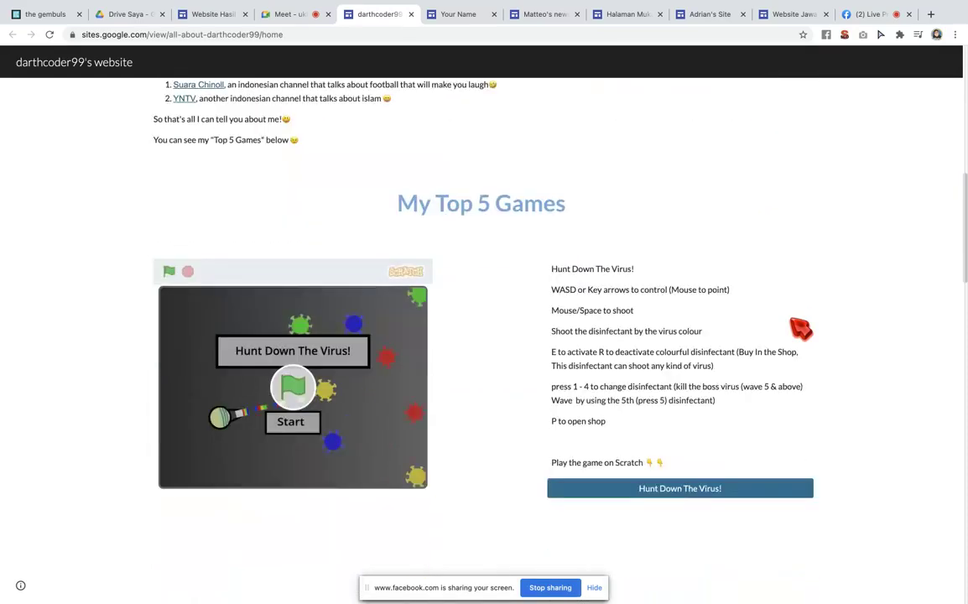
{"action": "scroll", "coordinate": [800, 329], "scroll_direction": "down", "scroll_amount": 15}
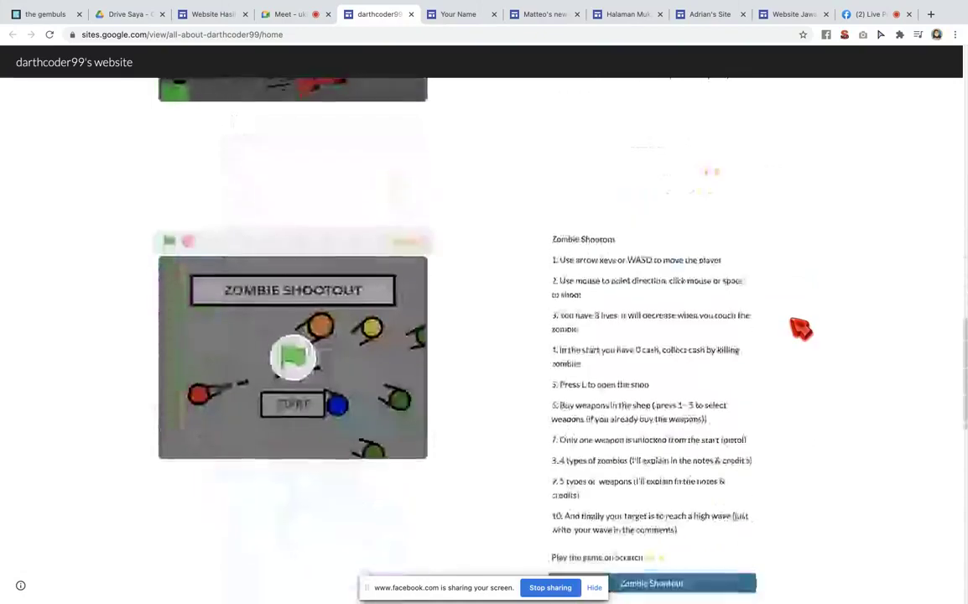
{"action": "scroll", "coordinate": [801, 329], "scroll_direction": "down", "scroll_amount": 10}
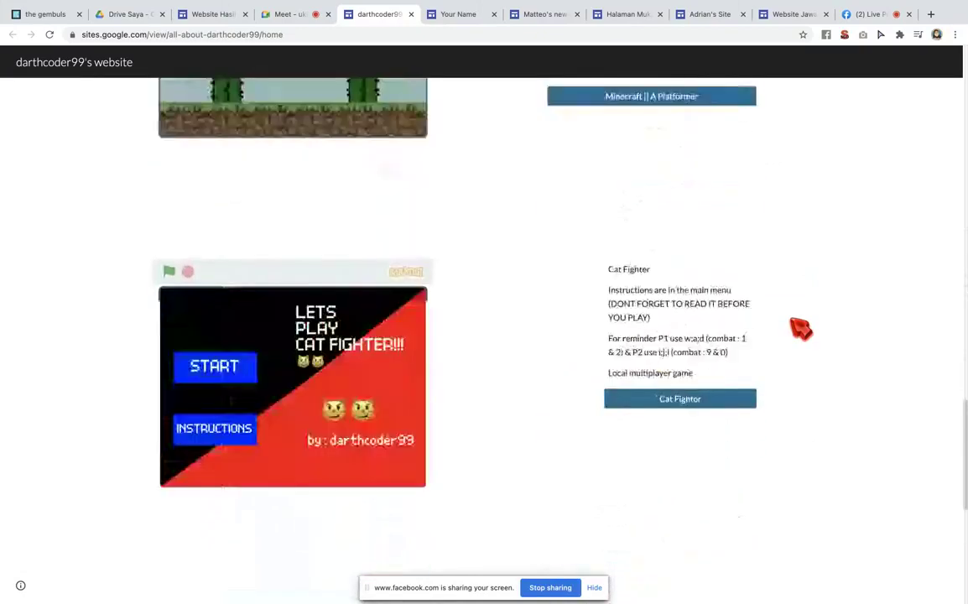
{"action": "scroll", "coordinate": [560, 292], "scroll_direction": "up", "scroll_amount": 20}
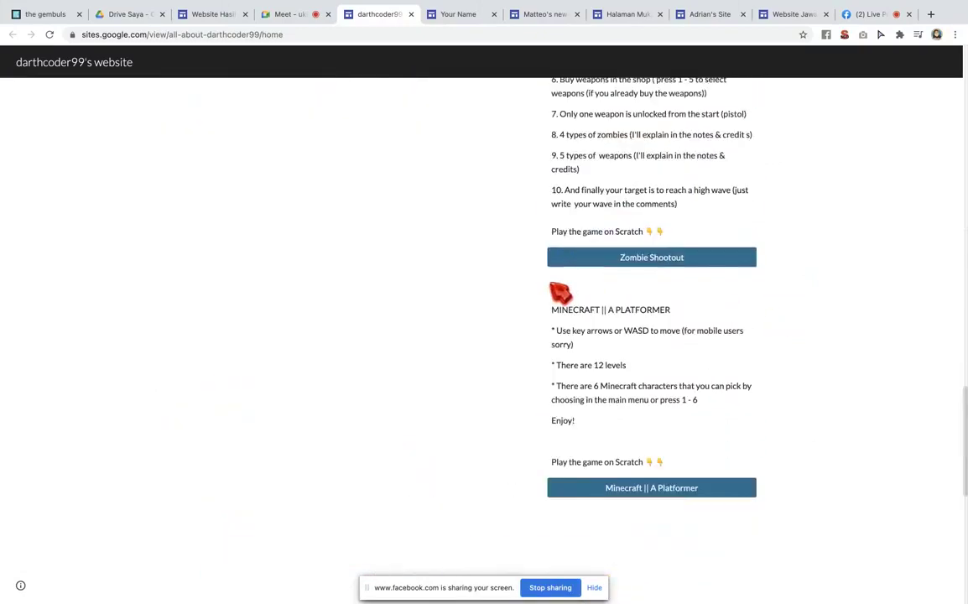
{"action": "scroll", "coordinate": [495, 251], "scroll_direction": "up", "scroll_amount": 3}
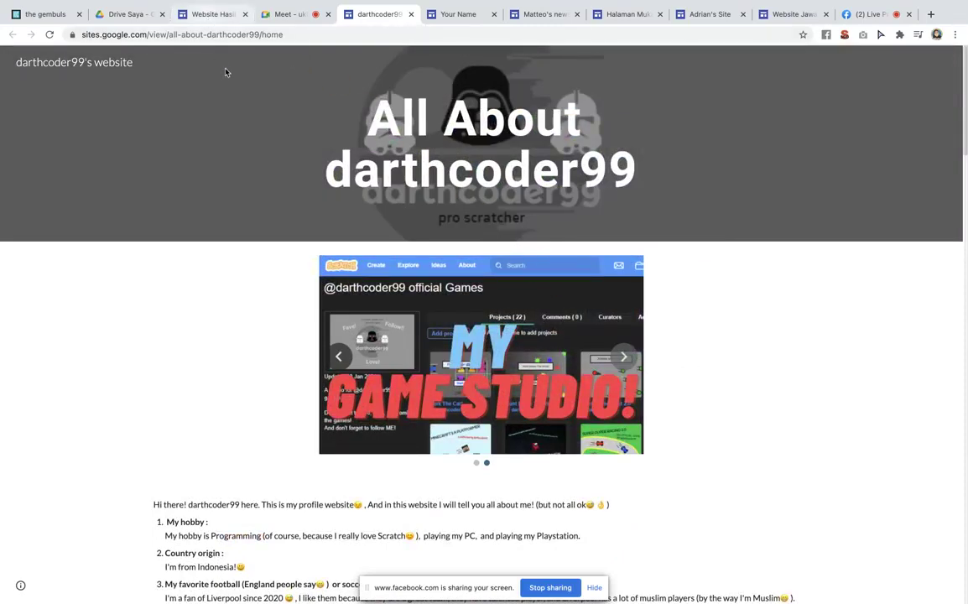
- Examine the home page of the sample website "the gembuls", including its cat photos and embedded videos
{"action": "key", "text": "super+3"}
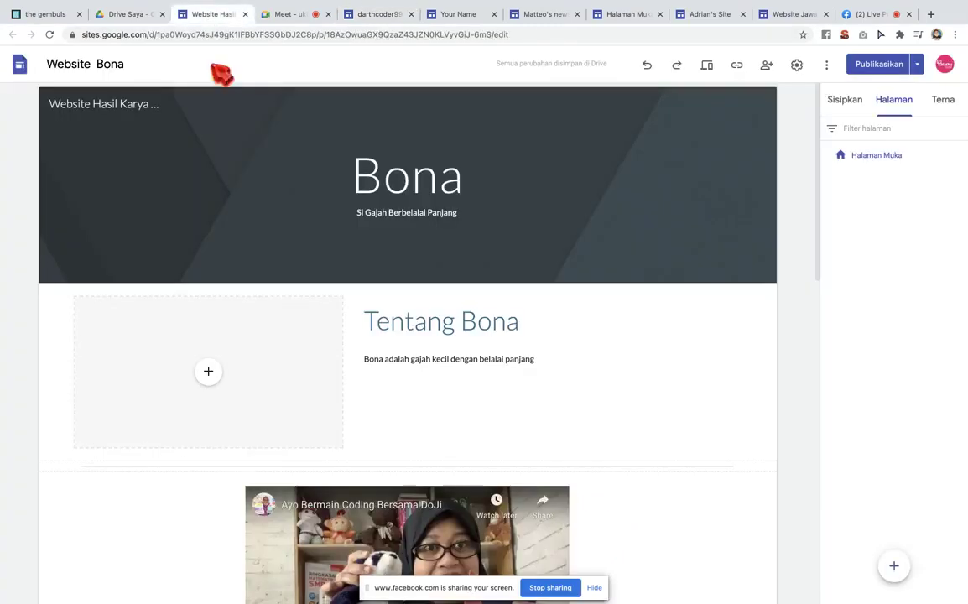
{"action": "left_click", "coordinate": [42, 14]}
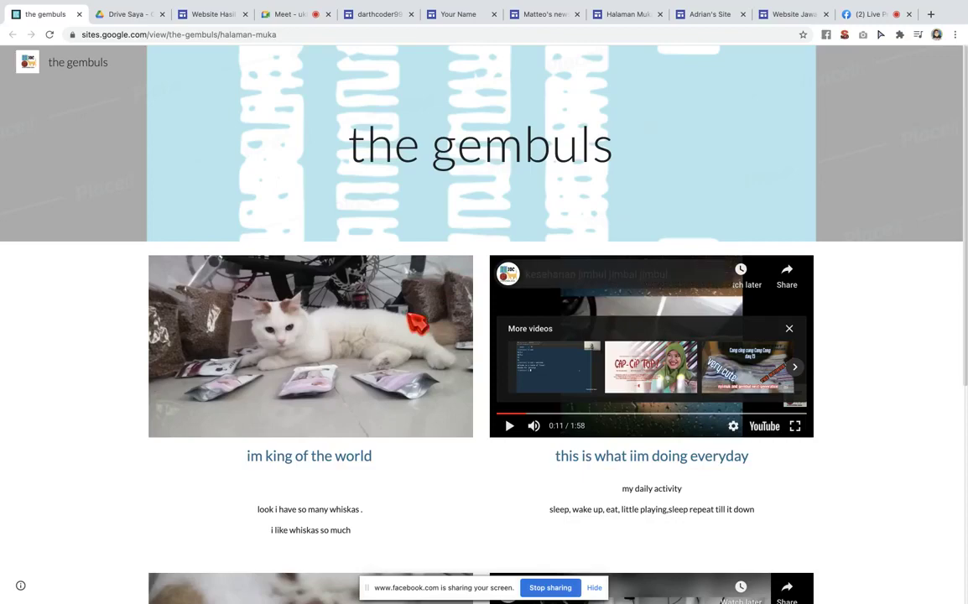
{"action": "scroll", "coordinate": [353, 285], "scroll_direction": "down", "scroll_amount": 3}
{"action": "scroll", "coordinate": [336, 236], "scroll_direction": "down", "scroll_amount": 4}
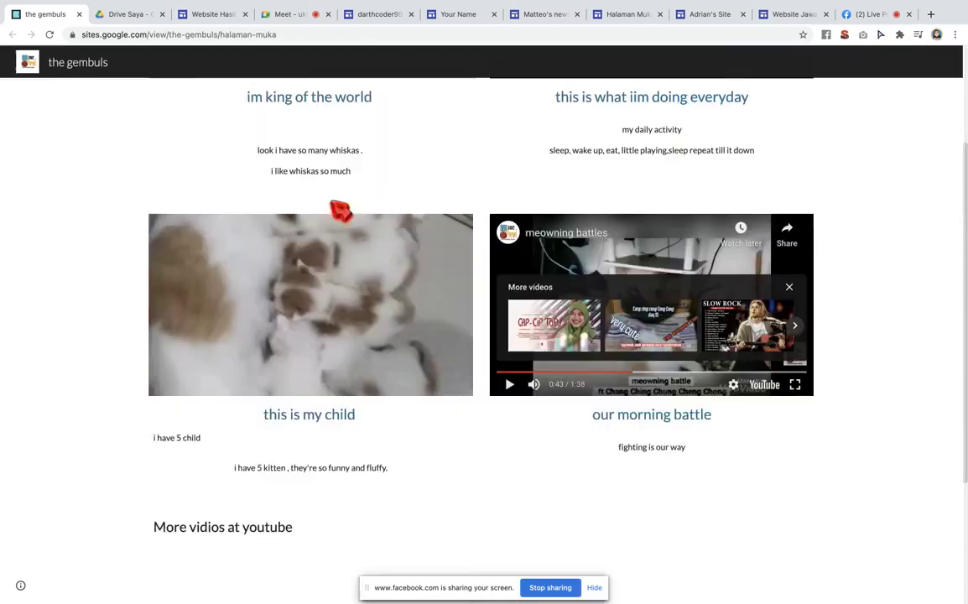
{"action": "scroll", "coordinate": [445, 328], "scroll_direction": "up", "scroll_amount": 7}
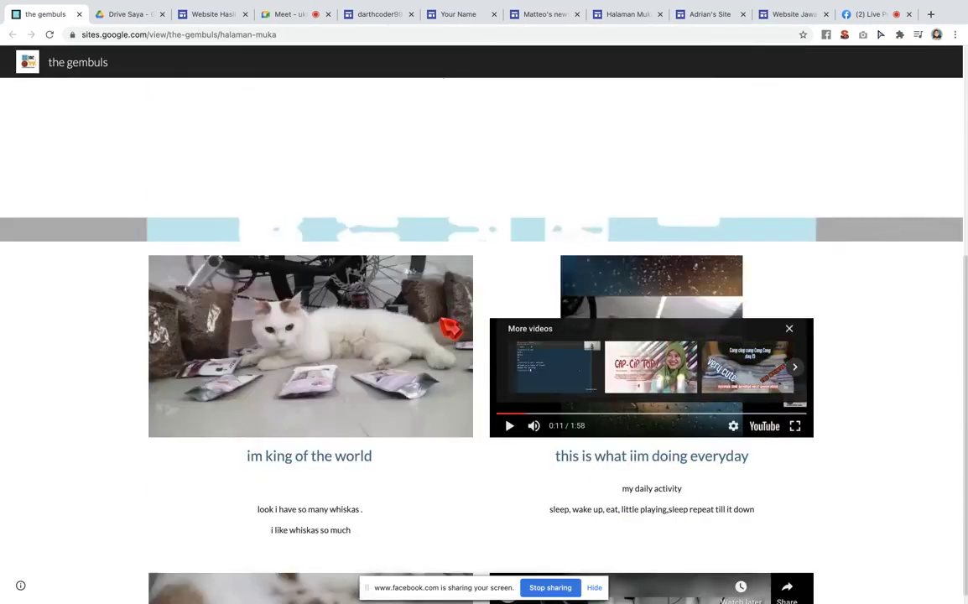
{"action": "scroll", "coordinate": [445, 326], "scroll_direction": "down", "scroll_amount": 3}
{"action": "scroll", "coordinate": [394, 293], "scroll_direction": "up", "scroll_amount": 3}
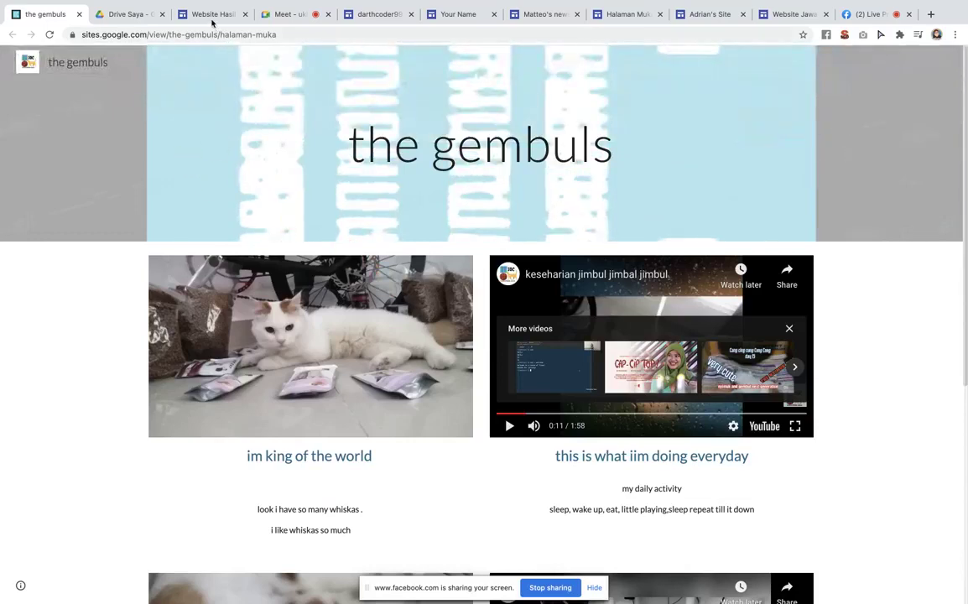
- Return to the Website Bona editor and review its single home page, the insertable content options and the page list
{"action": "left_click", "coordinate": [126, 15]}
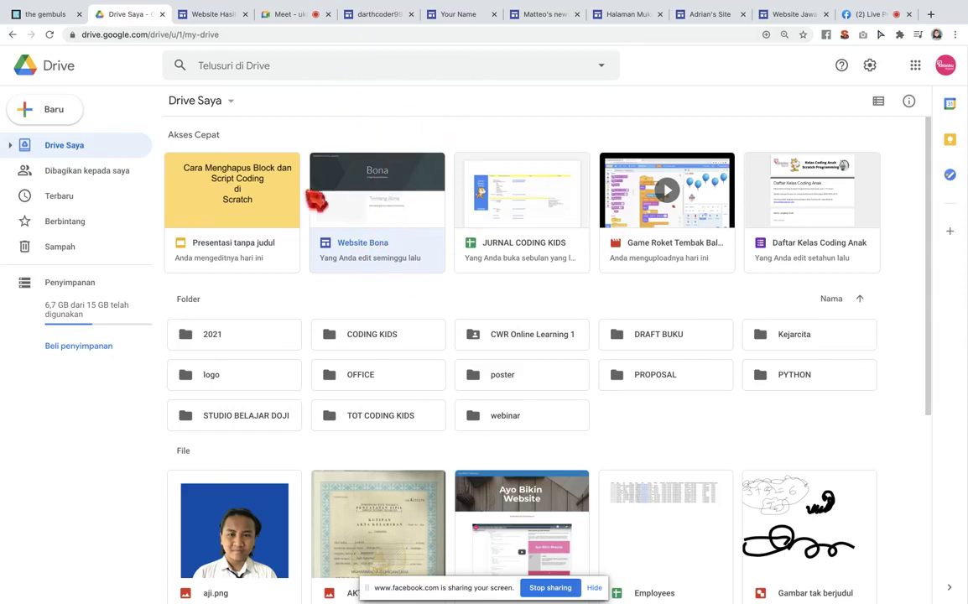
{"action": "left_click", "coordinate": [211, 17]}
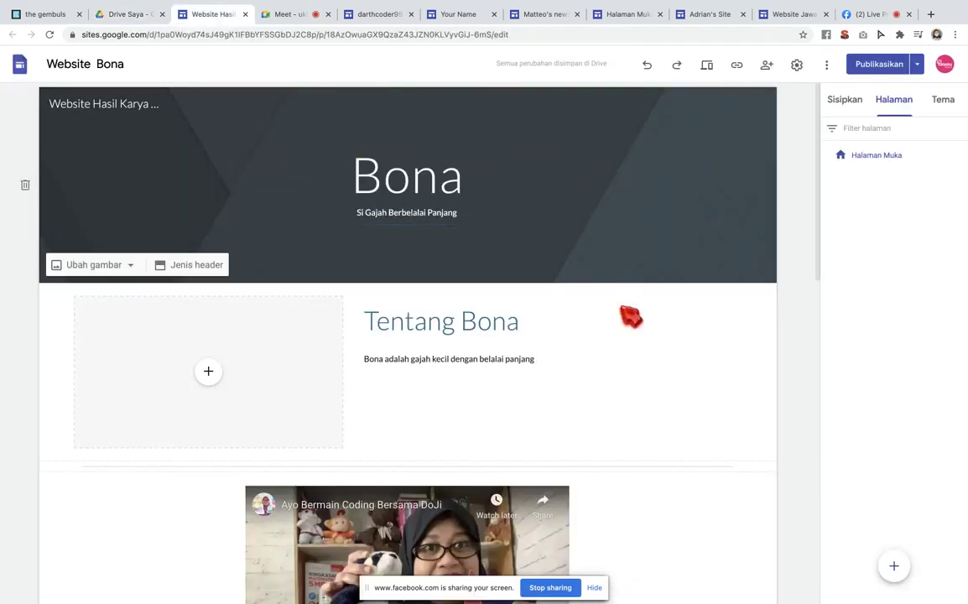
{"action": "scroll", "coordinate": [692, 413], "scroll_direction": "down", "scroll_amount": 3}
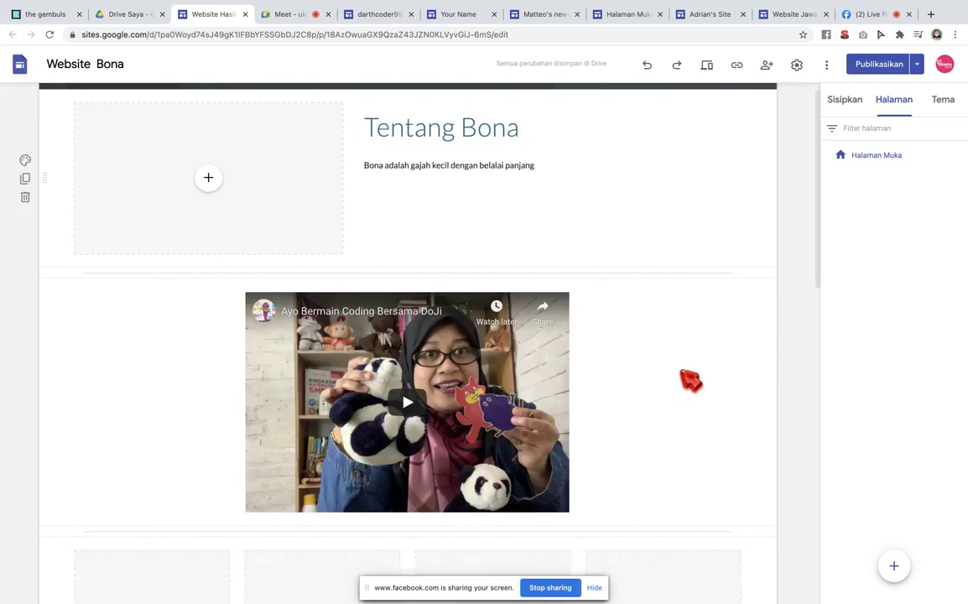
{"action": "scroll", "coordinate": [690, 381], "scroll_direction": "down", "scroll_amount": 5}
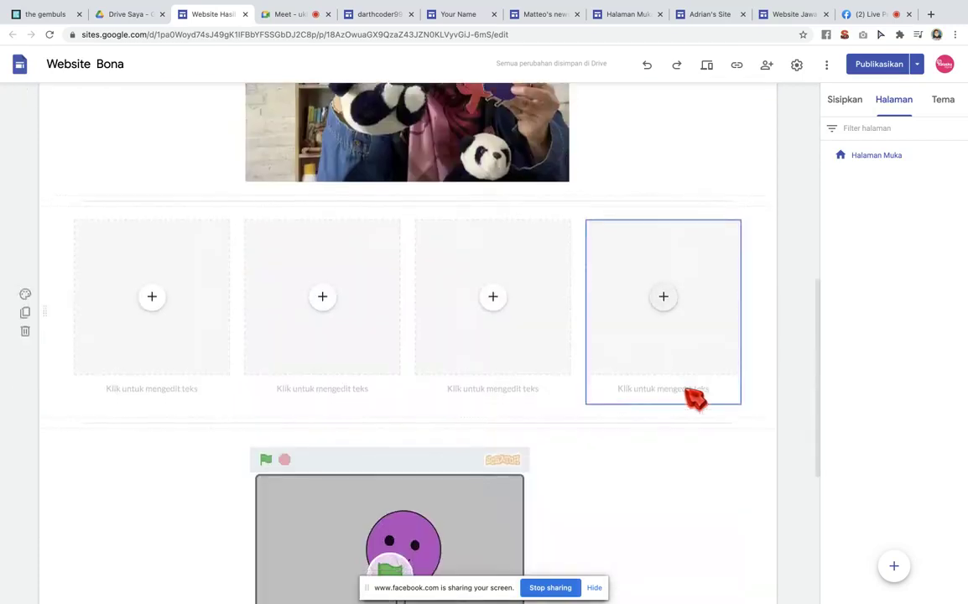
{"action": "scroll", "coordinate": [695, 400], "scroll_direction": "down", "scroll_amount": 5}
{"action": "scroll", "coordinate": [673, 326], "scroll_direction": "up", "scroll_amount": 10}
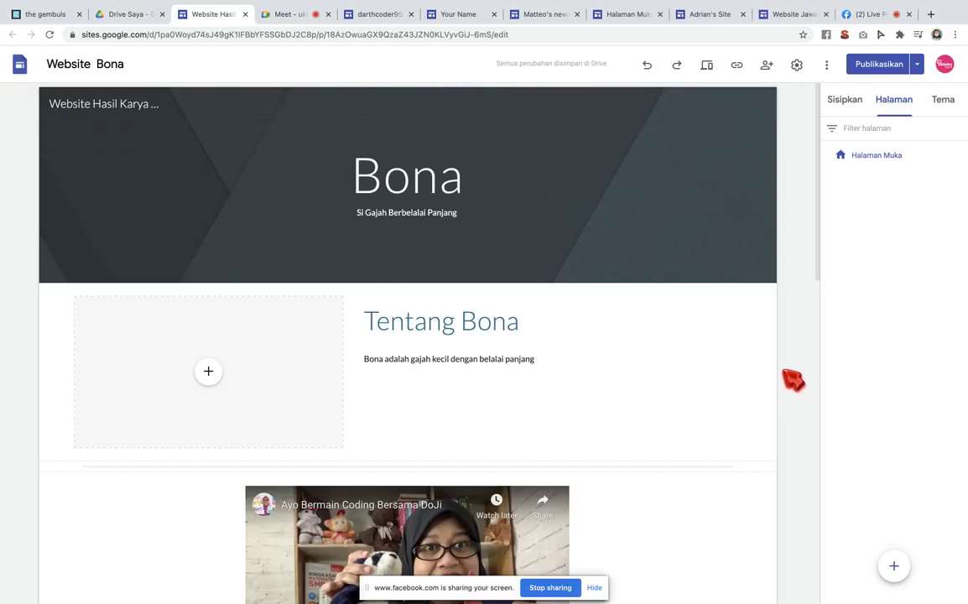
{"action": "left_click", "coordinate": [837, 106]}
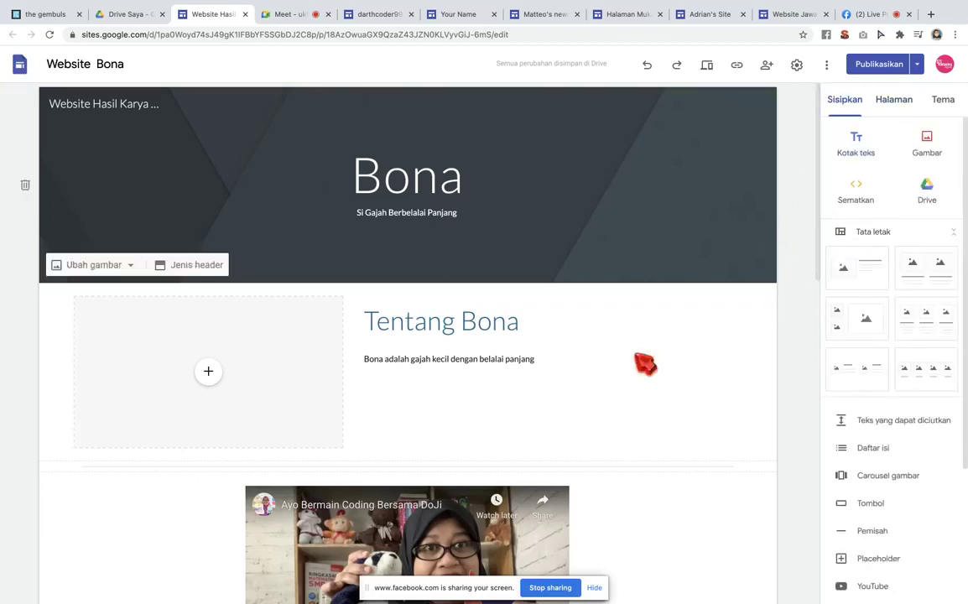
{"action": "left_click", "coordinate": [897, 105]}
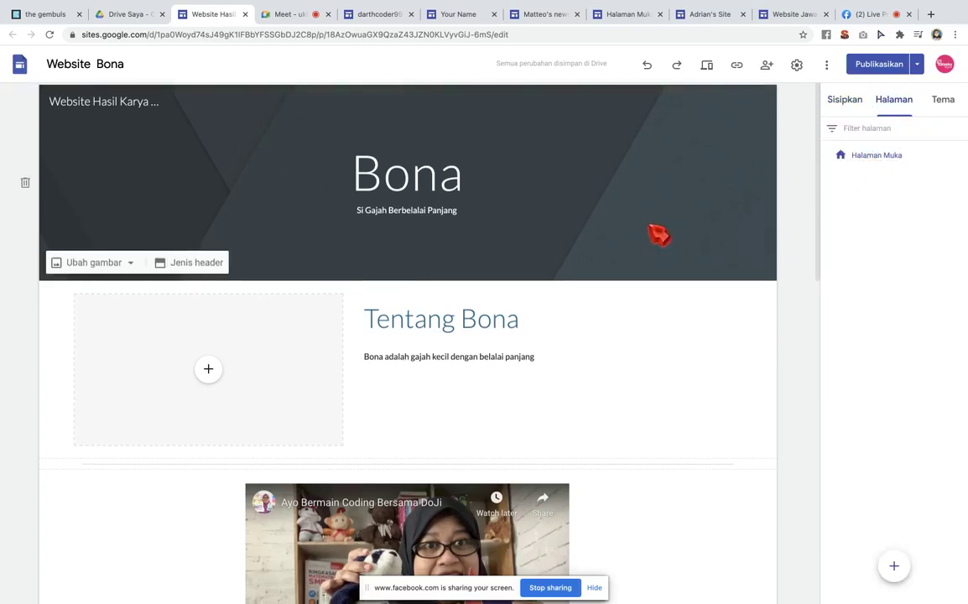
{"action": "scroll", "coordinate": [659, 233], "scroll_direction": "down", "scroll_amount": 3}
{"action": "scroll", "coordinate": [756, 208], "scroll_direction": "down", "scroll_amount": 10}
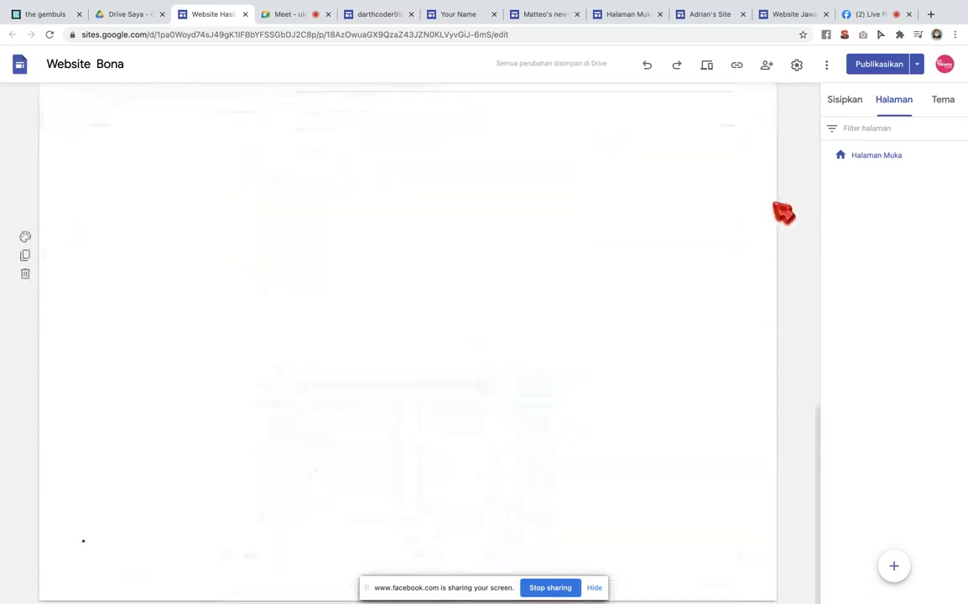
{"action": "scroll", "coordinate": [722, 198], "scroll_direction": "up", "scroll_amount": 12}
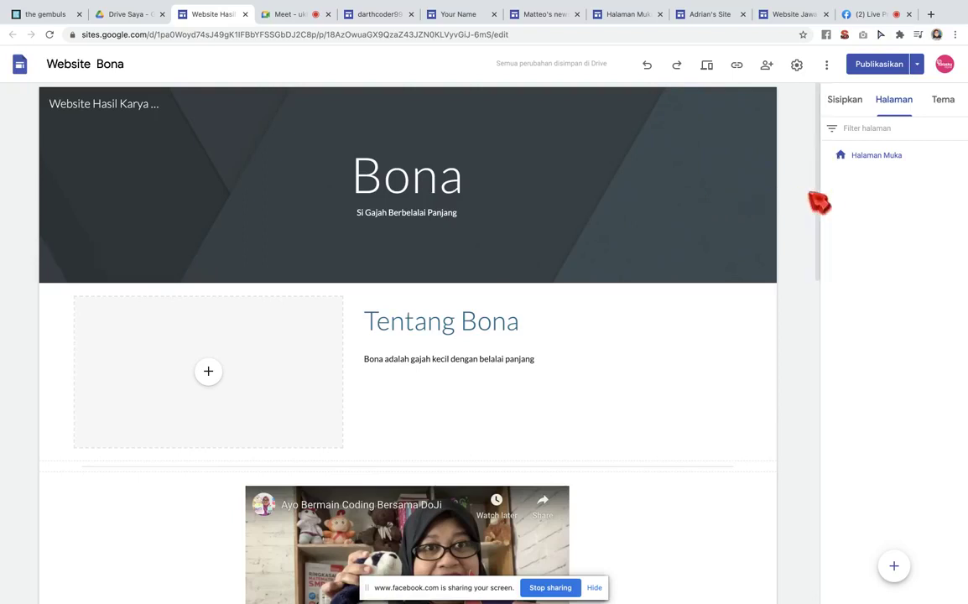
- Add a new page named "Tentang Bona" to the site, and check switching between it and Halaman Muka
{"action": "mouse_move", "coordinate": [893, 566]}
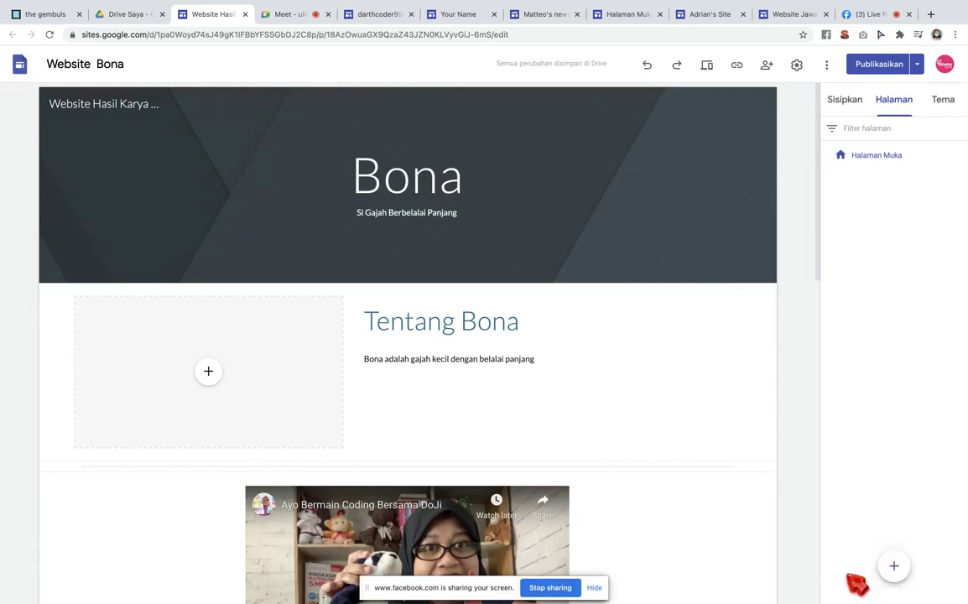
{"action": "left_click", "coordinate": [893, 566]}
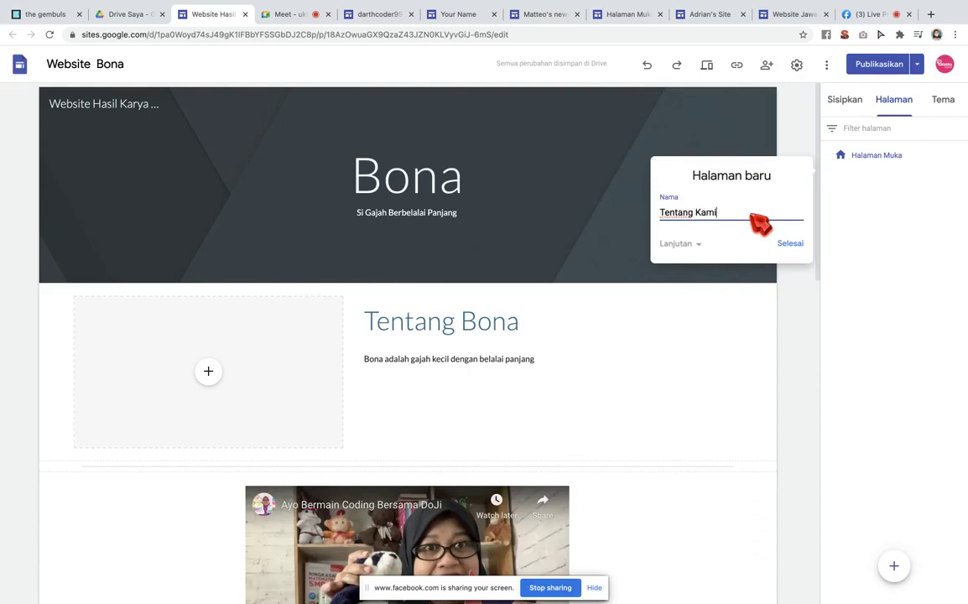
{"action": "left_click", "coordinate": [790, 244]}
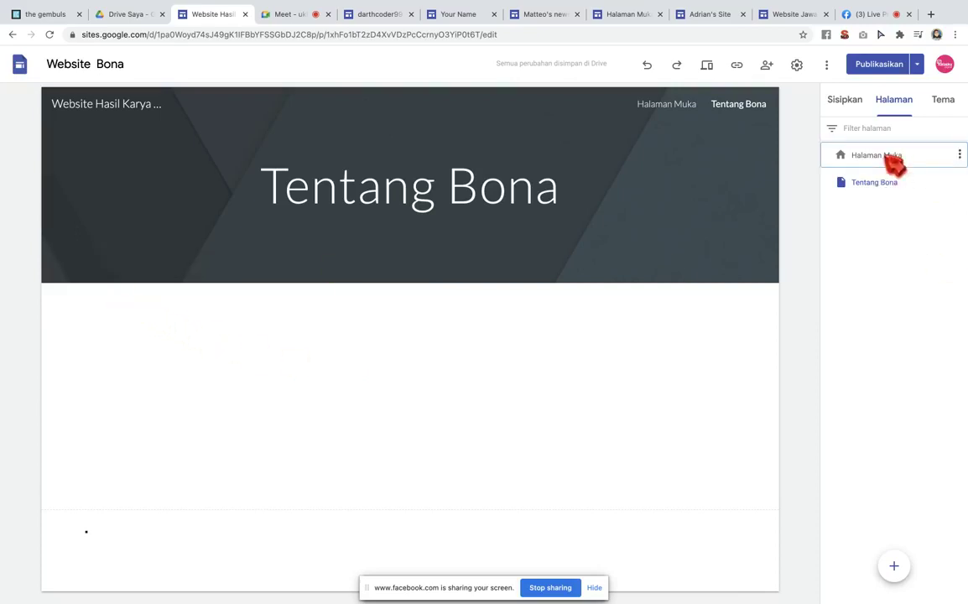
{"action": "left_click", "coordinate": [830, 157]}
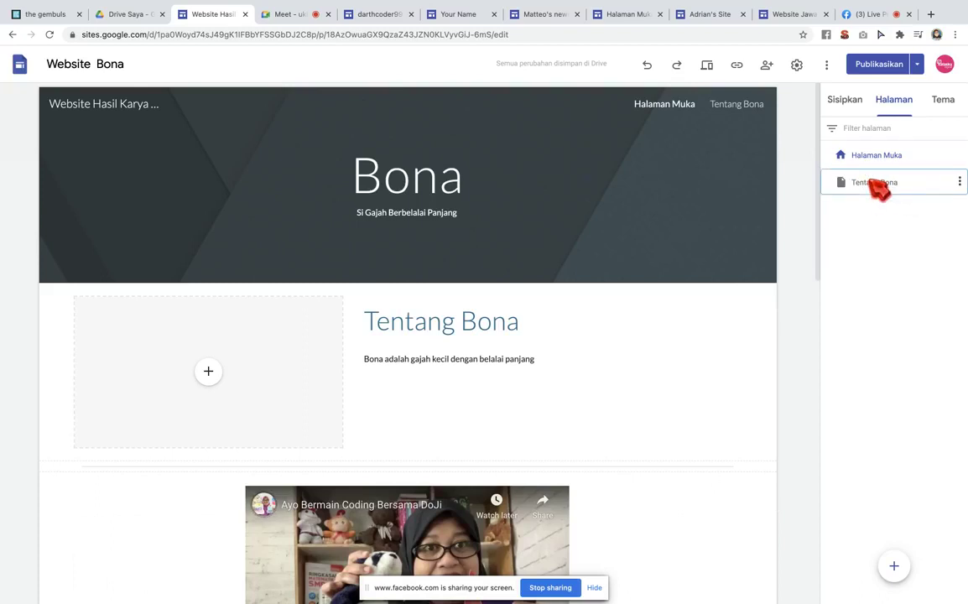
{"action": "left_click", "coordinate": [872, 183]}
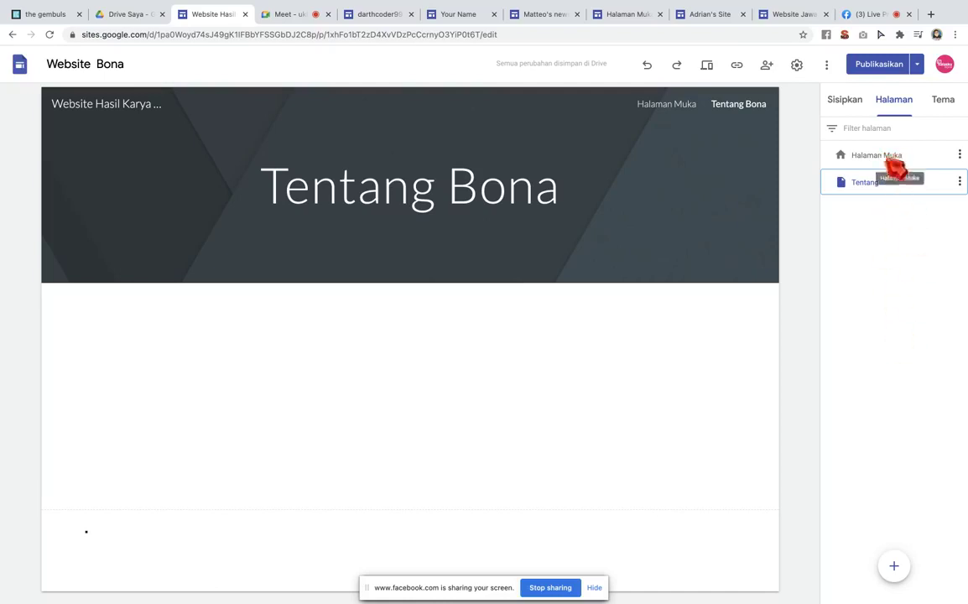
- Add another new page named "Galeri Bona" to the Website Bona site
{"action": "left_click", "coordinate": [894, 569]}
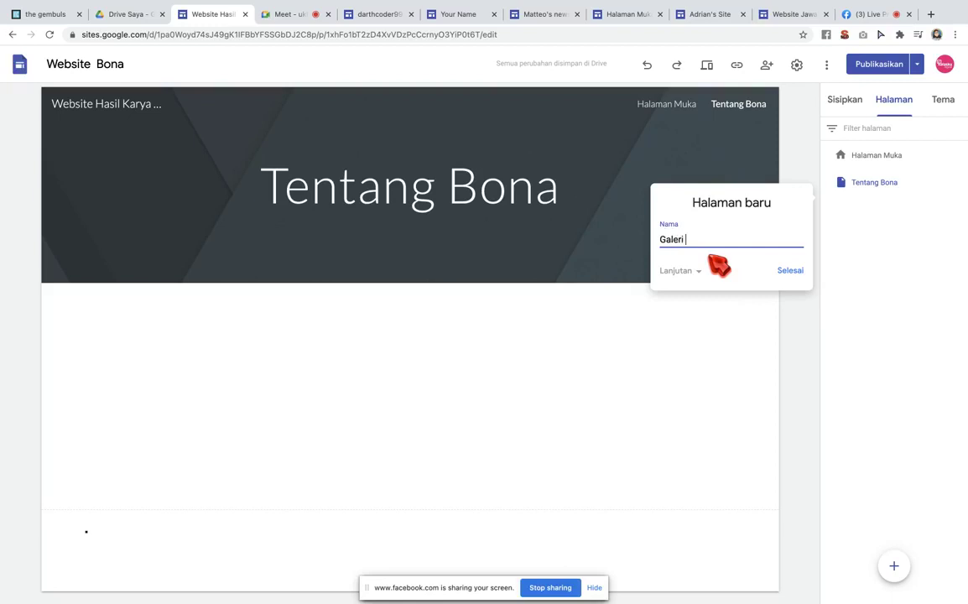
{"action": "type", "text": "Galeri Bona"}
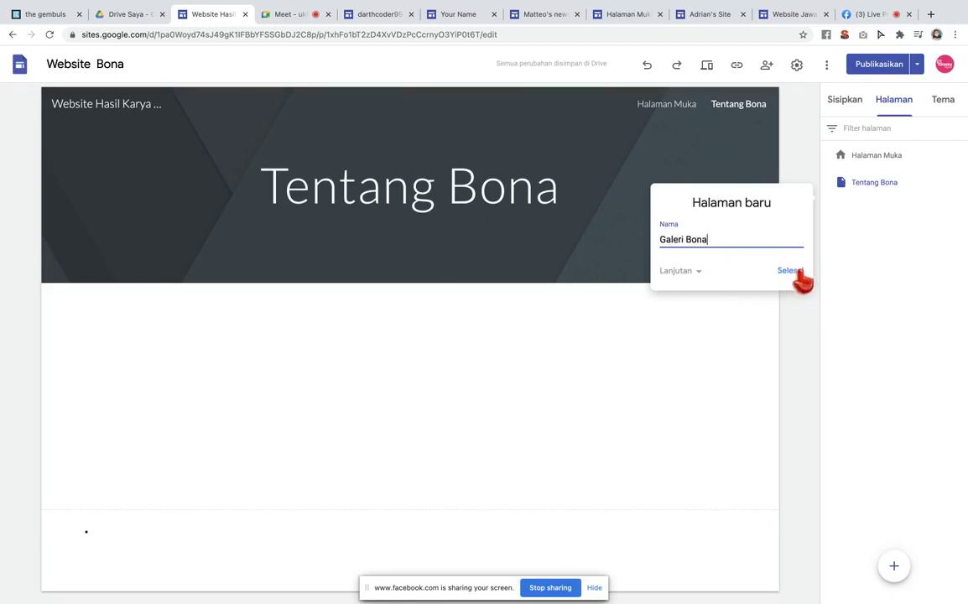
{"action": "left_click", "coordinate": [797, 274]}
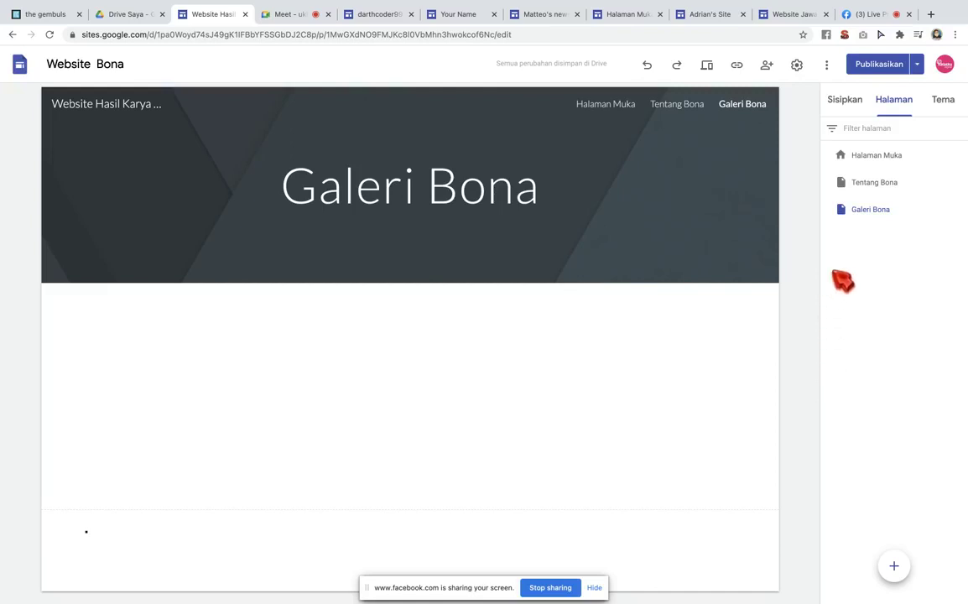
- Add a new page named "Kontak Bona" and go back to the Halaman Muka page
{"action": "left_click", "coordinate": [894, 567]}
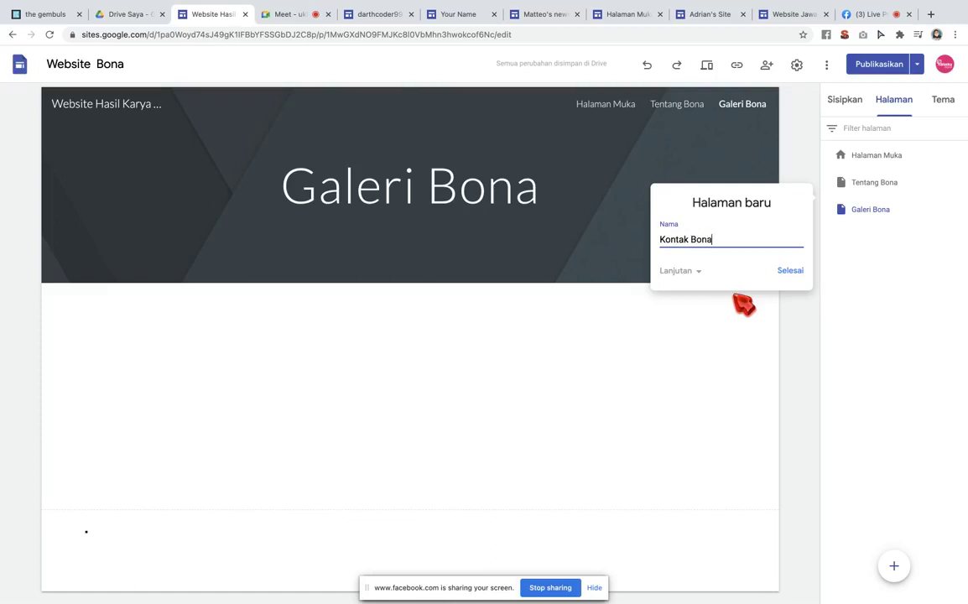
{"action": "left_click", "coordinate": [795, 273]}
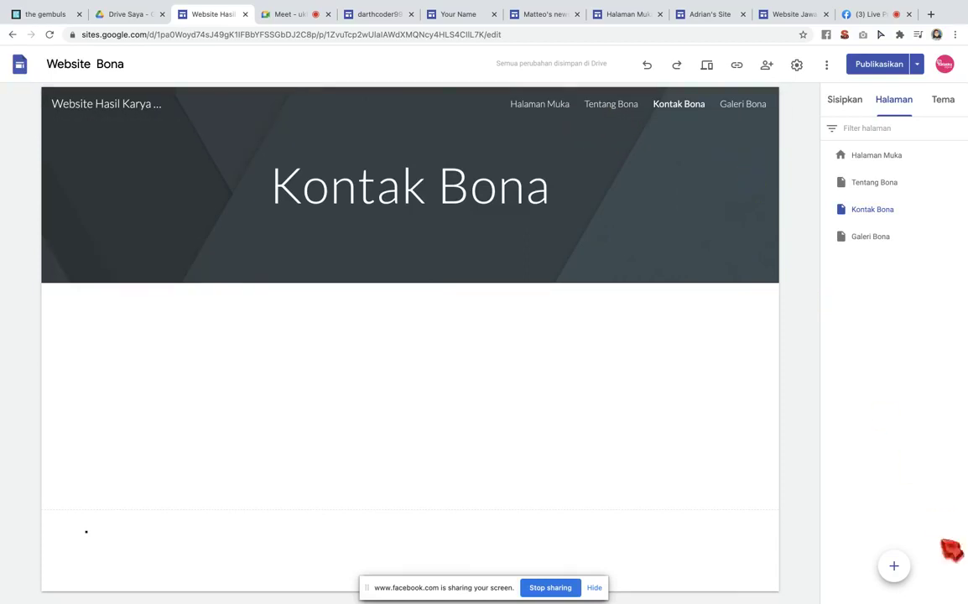
{"action": "left_click", "coordinate": [544, 105]}
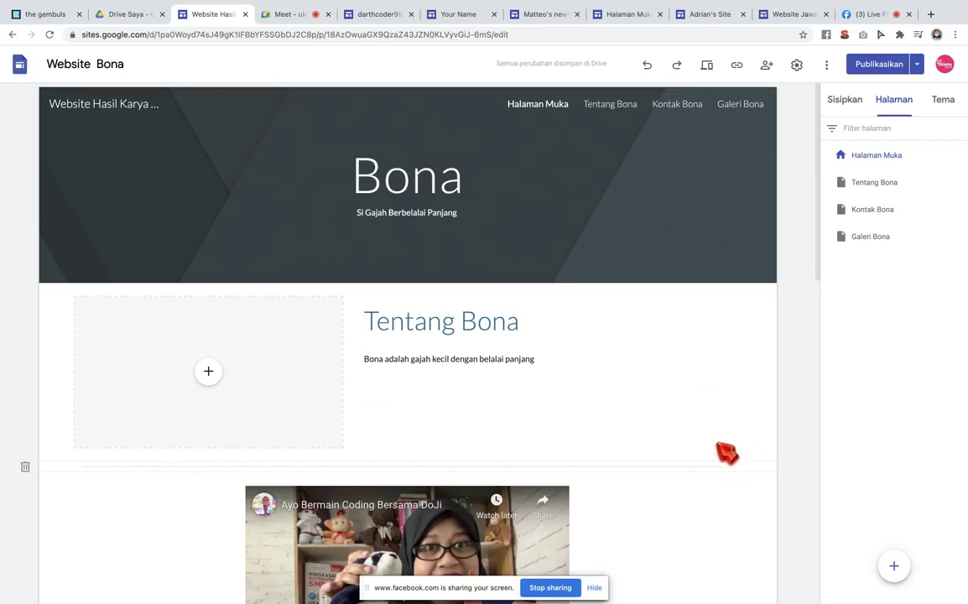
- Review the content sections of Halaman Muka and look at the Tentang Bona, Kontak Bona and Galeri Bona pages
{"action": "scroll", "coordinate": [680, 414], "scroll_direction": "down", "scroll_amount": 3}
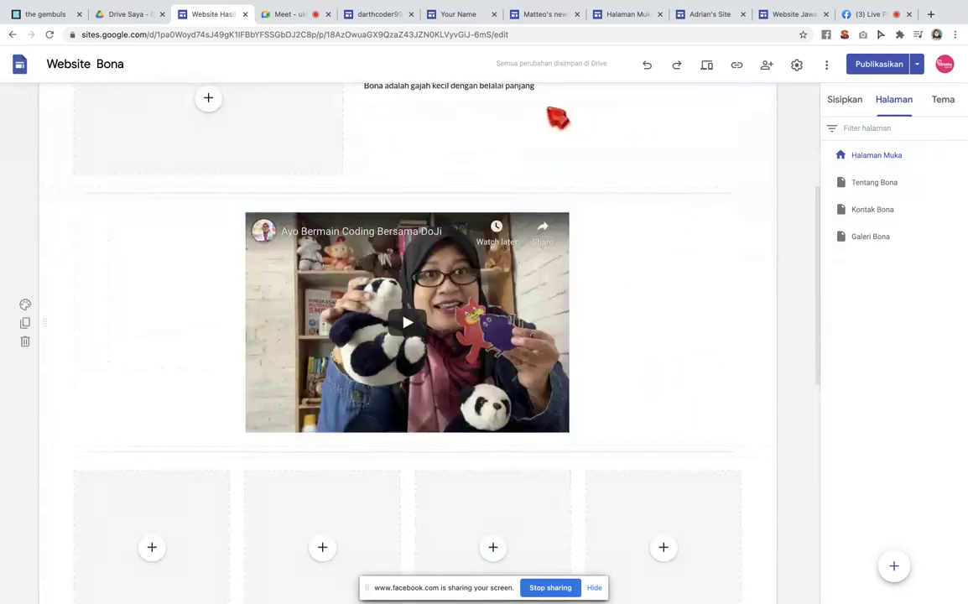
{"action": "scroll", "coordinate": [661, 307], "scroll_direction": "down", "scroll_amount": 4}
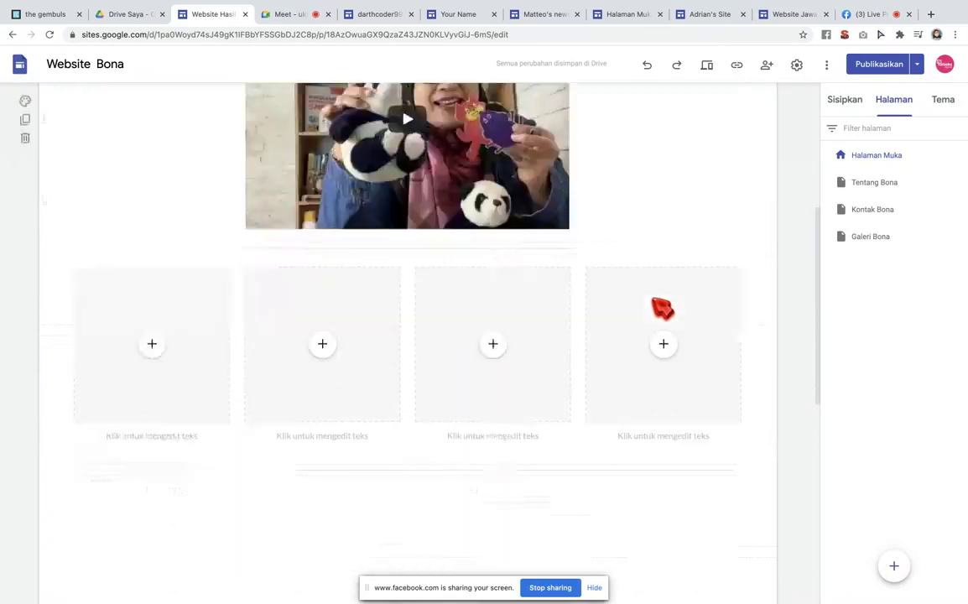
{"action": "scroll", "coordinate": [644, 426], "scroll_direction": "down", "scroll_amount": 1}
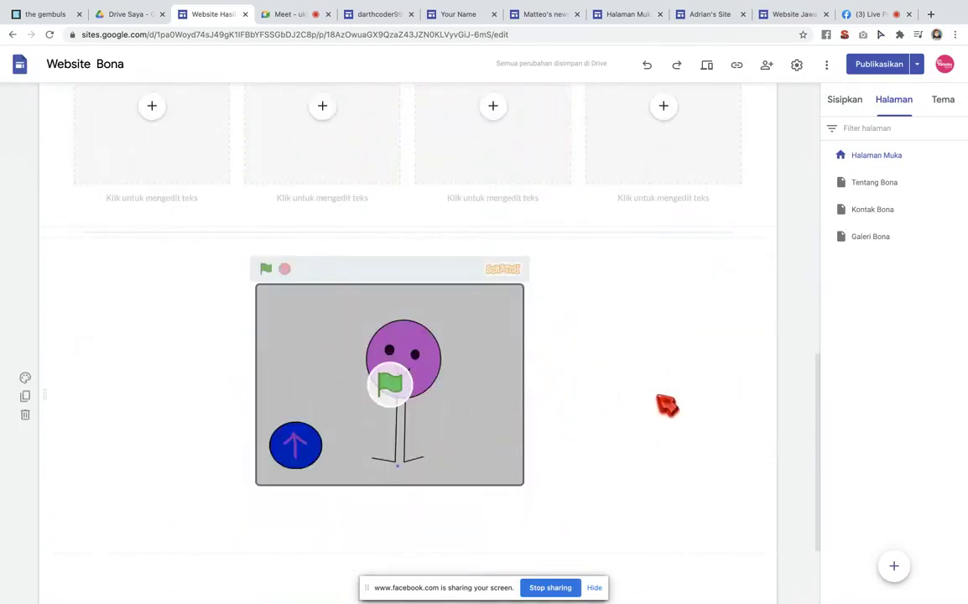
{"action": "scroll", "coordinate": [666, 405], "scroll_direction": "down", "scroll_amount": 2}
{"action": "scroll", "coordinate": [667, 405], "scroll_direction": "up", "scroll_amount": 10}
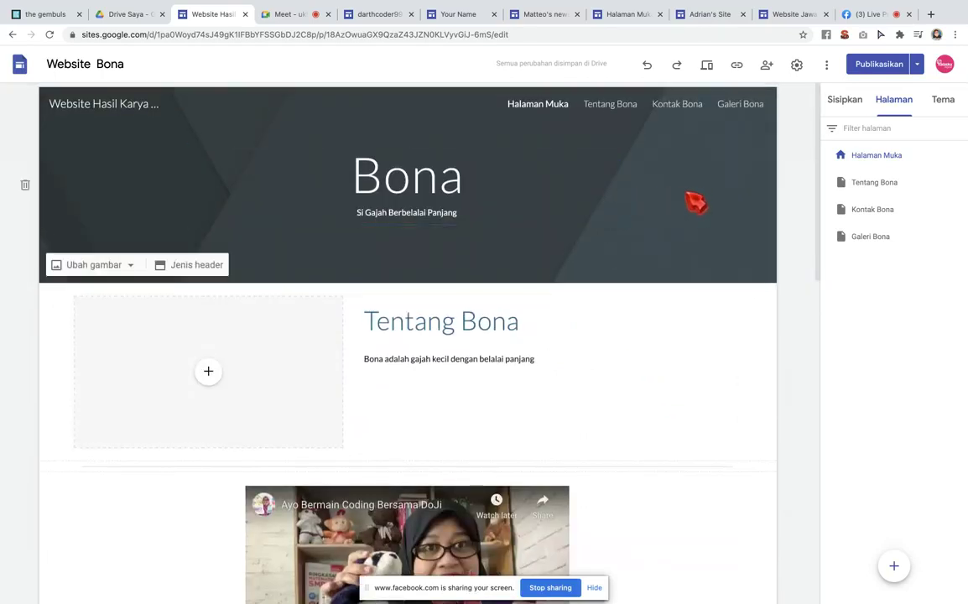
{"action": "left_click", "coordinate": [612, 111]}
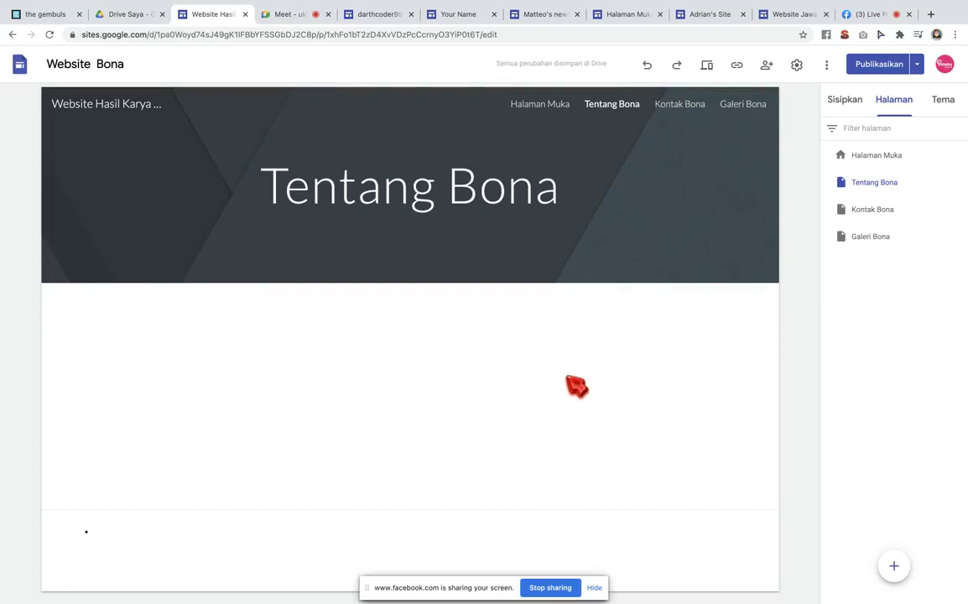
{"action": "left_click", "coordinate": [674, 113]}
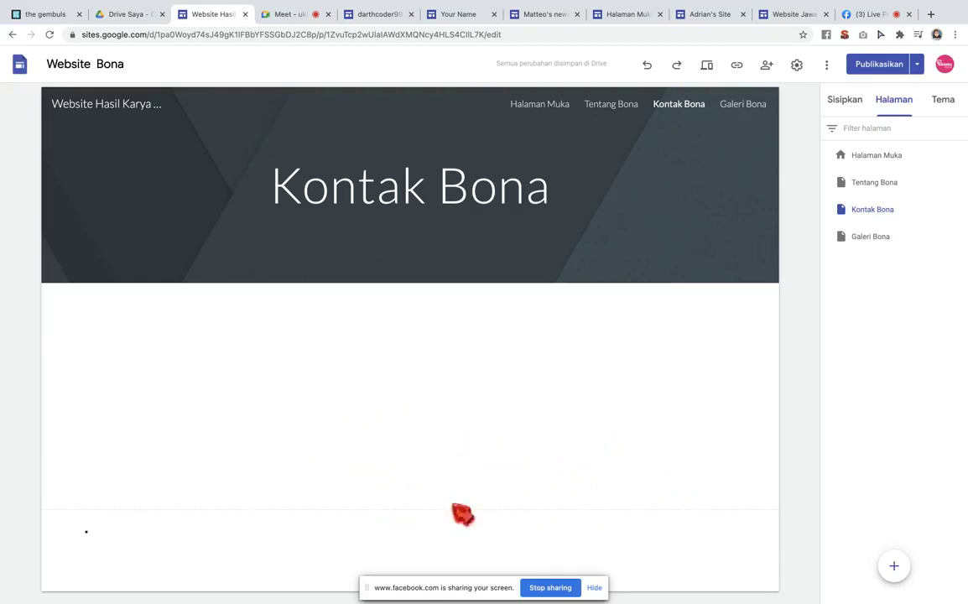
{"action": "left_click", "coordinate": [743, 108]}
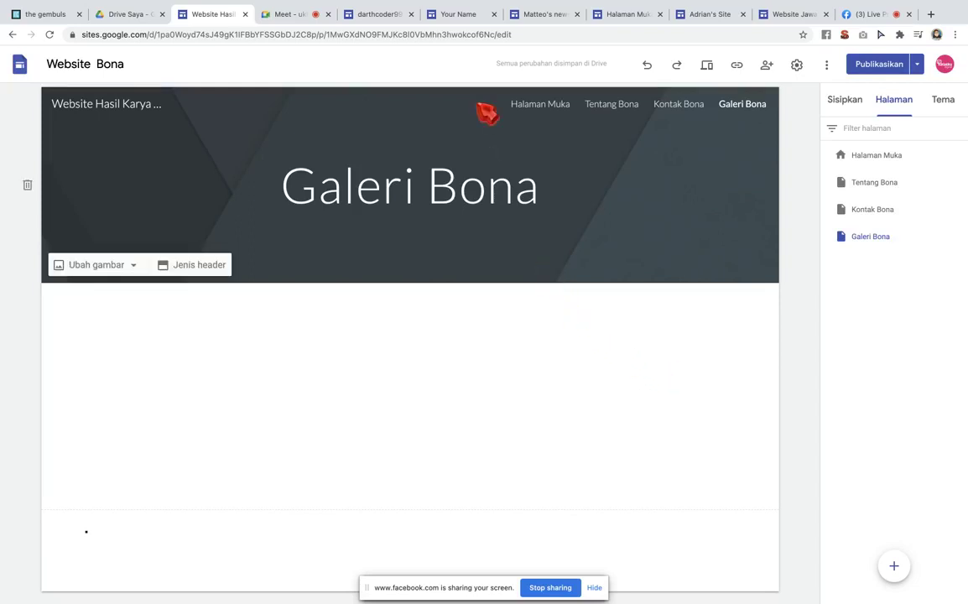
- Switch to the sample sites and view the Marvel ARMOR WARS news page and the Cara coding di Scratch page
{"action": "left_click", "coordinate": [539, 14]}
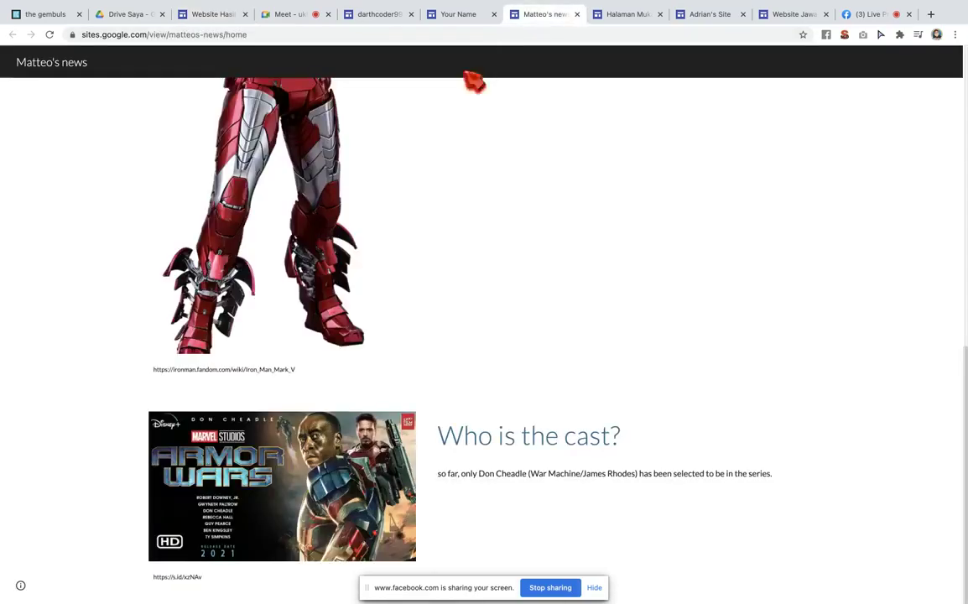
{"action": "scroll", "coordinate": [566, 244], "scroll_direction": "up", "scroll_amount": 8}
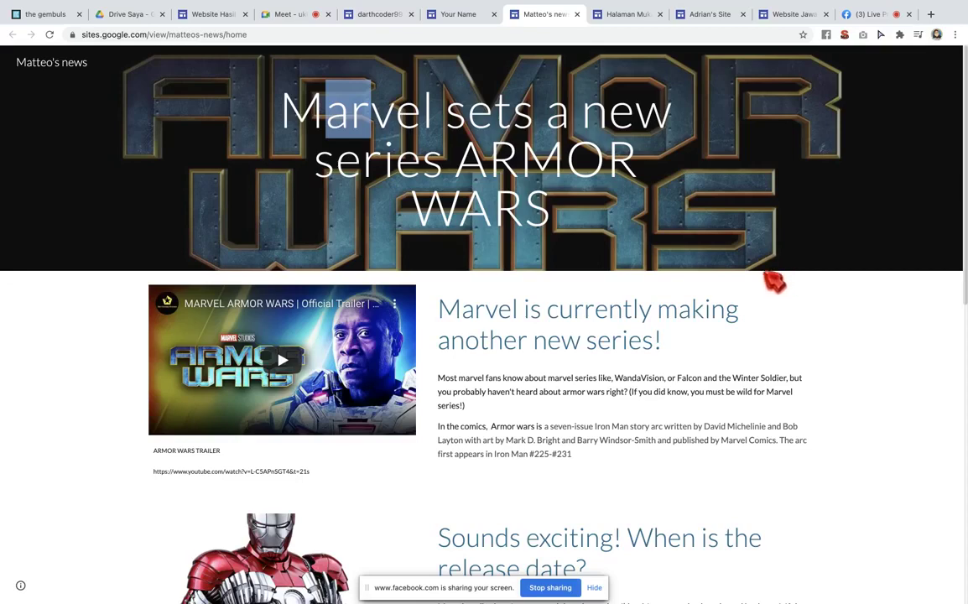
{"action": "left_click", "coordinate": [615, 16]}
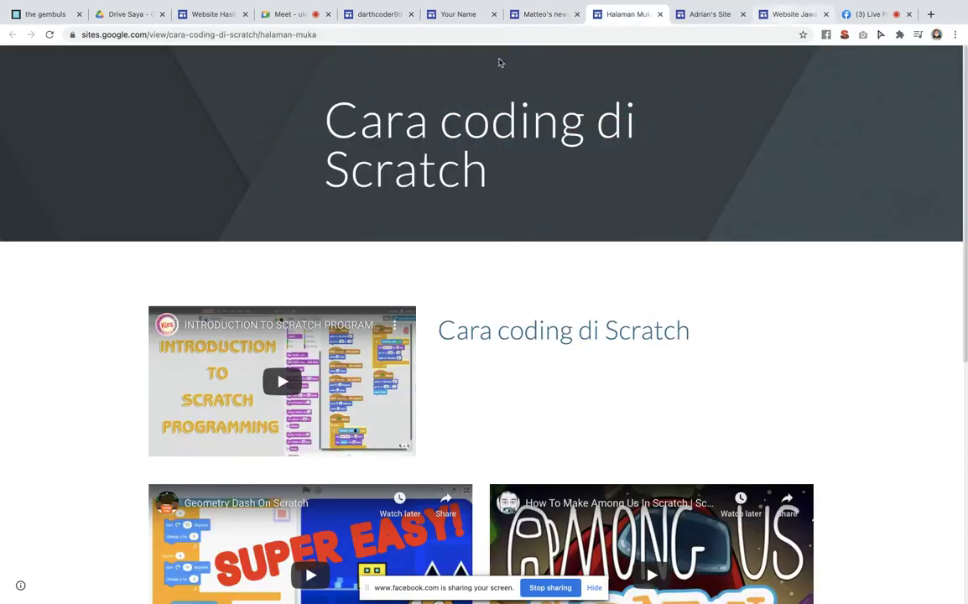
- Return to the Website Bona editor and insert a layout with one image beside a heading and text on the Tentang Bona page
{"action": "left_click", "coordinate": [201, 17]}
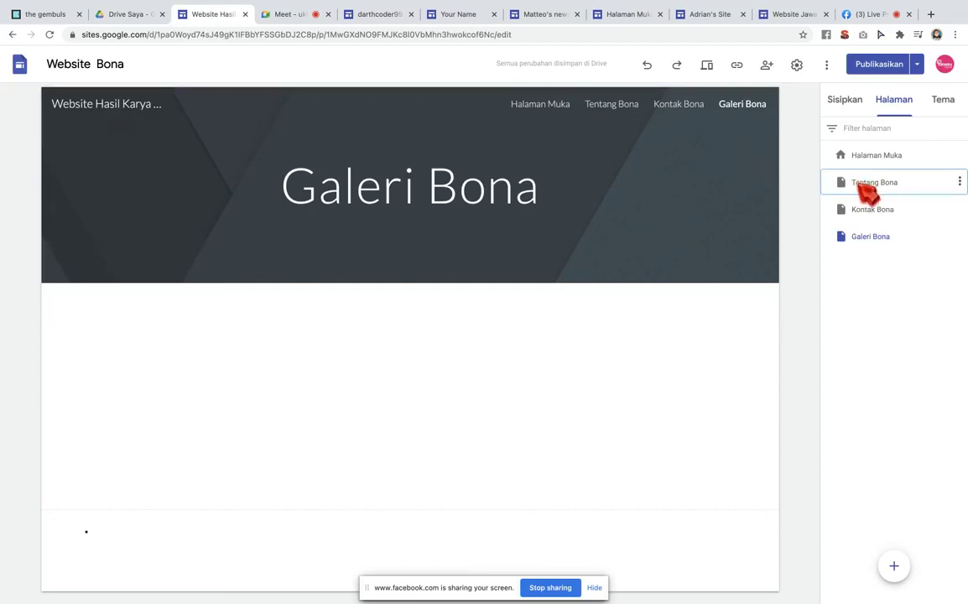
{"action": "left_click", "coordinate": [868, 186]}
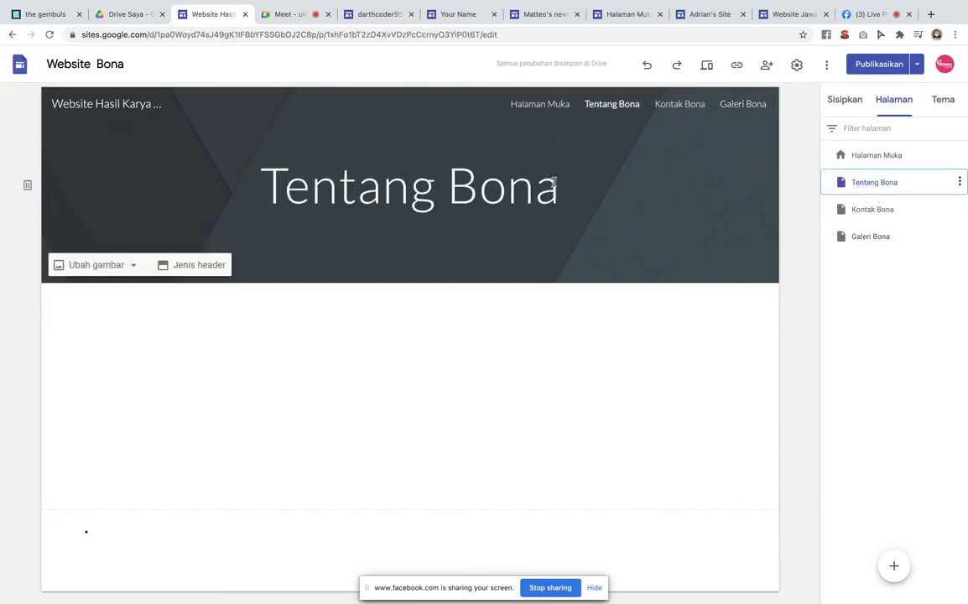
{"action": "left_click", "coordinate": [845, 100]}
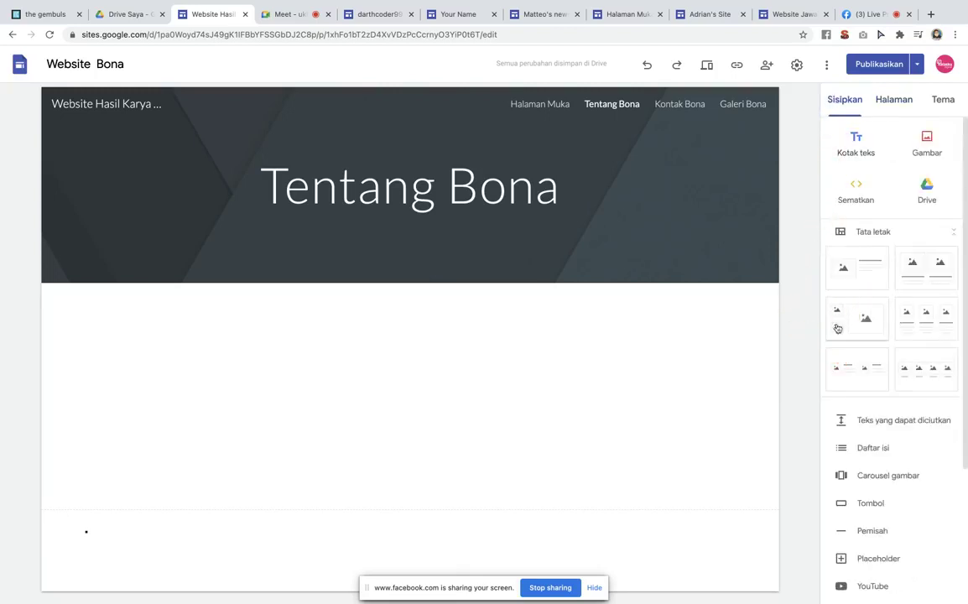
{"action": "left_click_drag", "start_coordinate": [865, 279], "coordinate": [516, 369]}
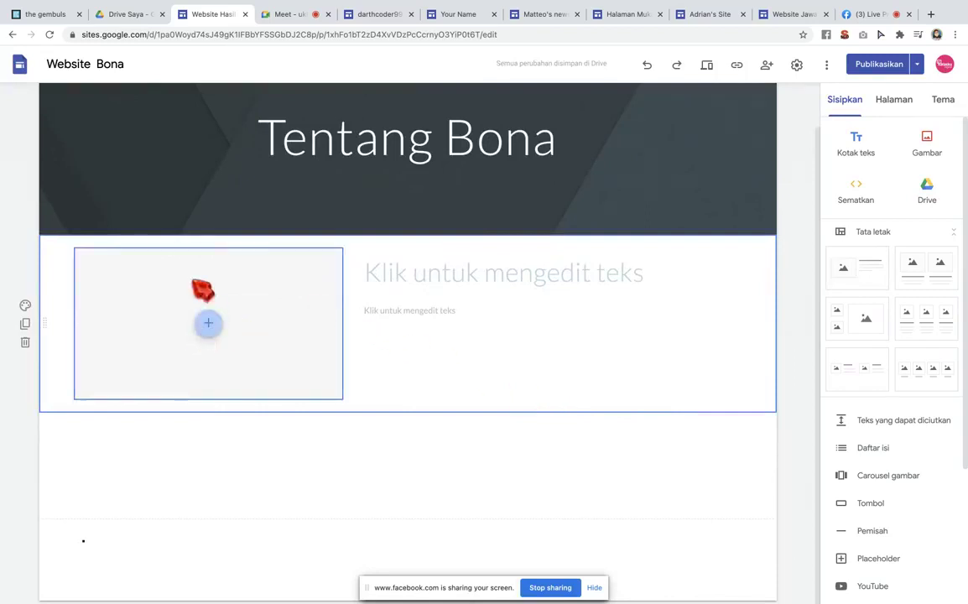
{"action": "left_click", "coordinate": [352, 191]}
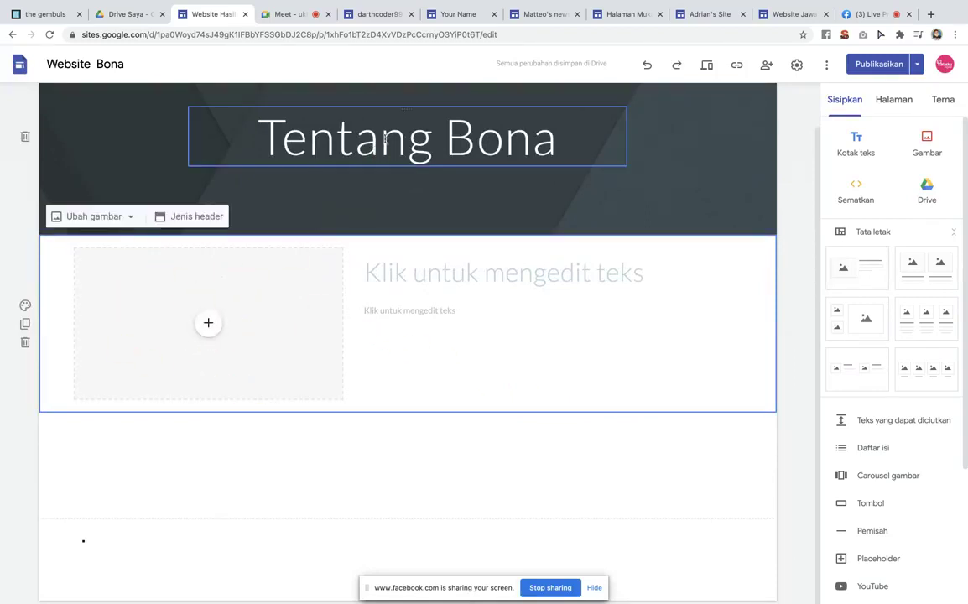
{"action": "left_click", "coordinate": [199, 290]}
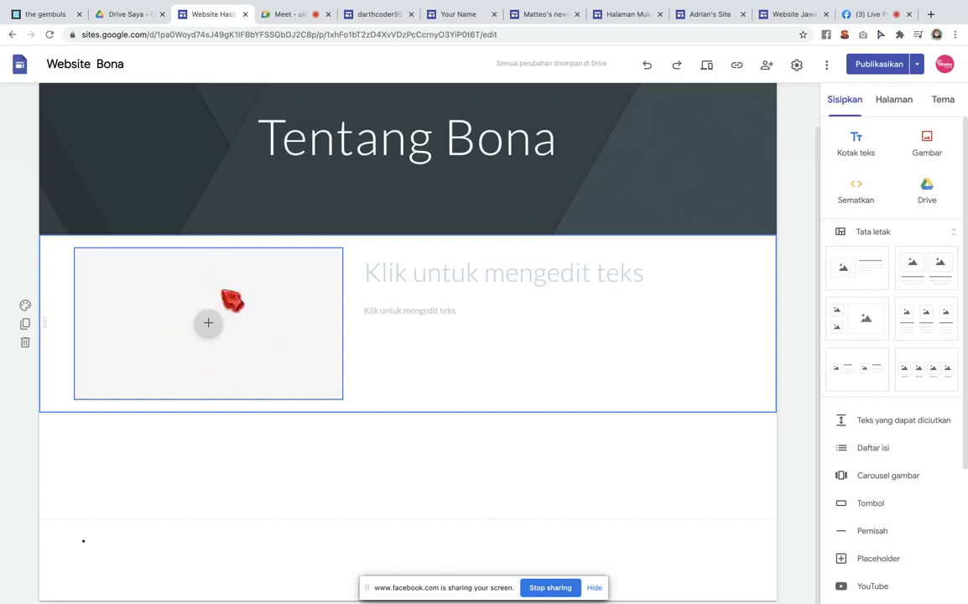
- Enter "Bona si Gajah Kecil" as the heading of the new section on the Tentang Bona page
{"action": "left_click", "coordinate": [447, 279]}
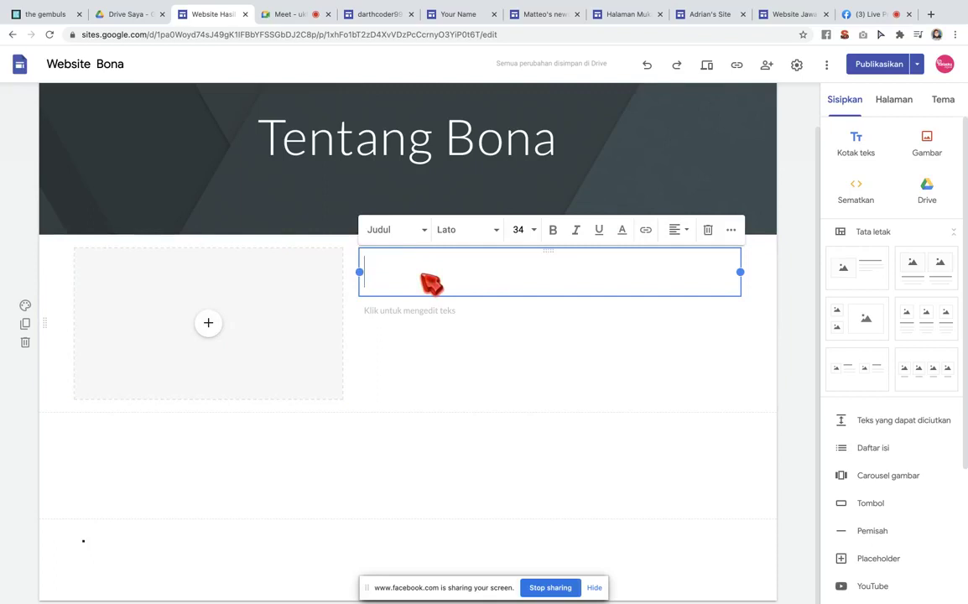
{"action": "type", "text": "Bona"}
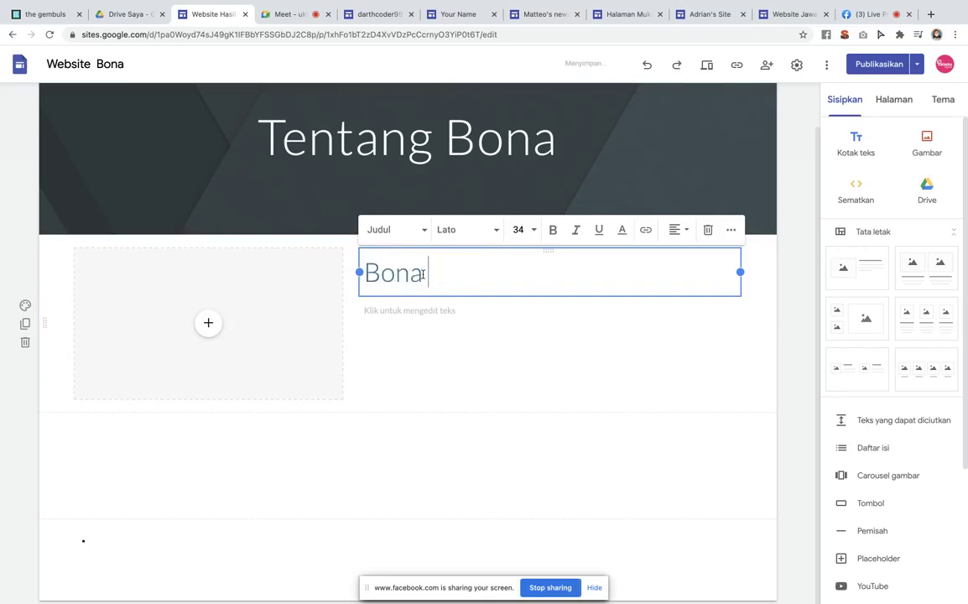
{"action": "type", "text": " addi"}
{"action": "type", "text": " Gaj"}
{"action": "type", "text": "ah"}
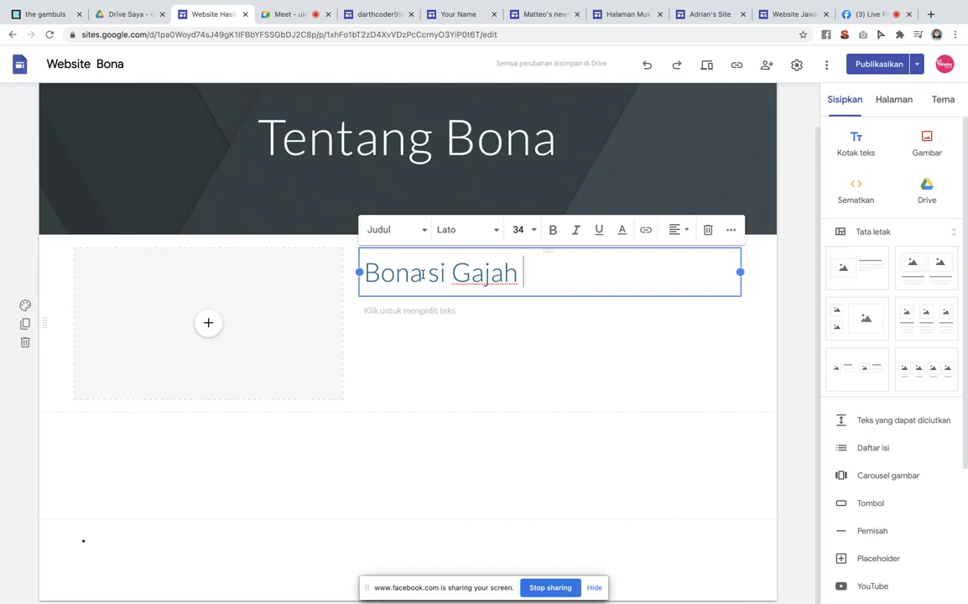
{"action": "type", "text": "Kecil"}
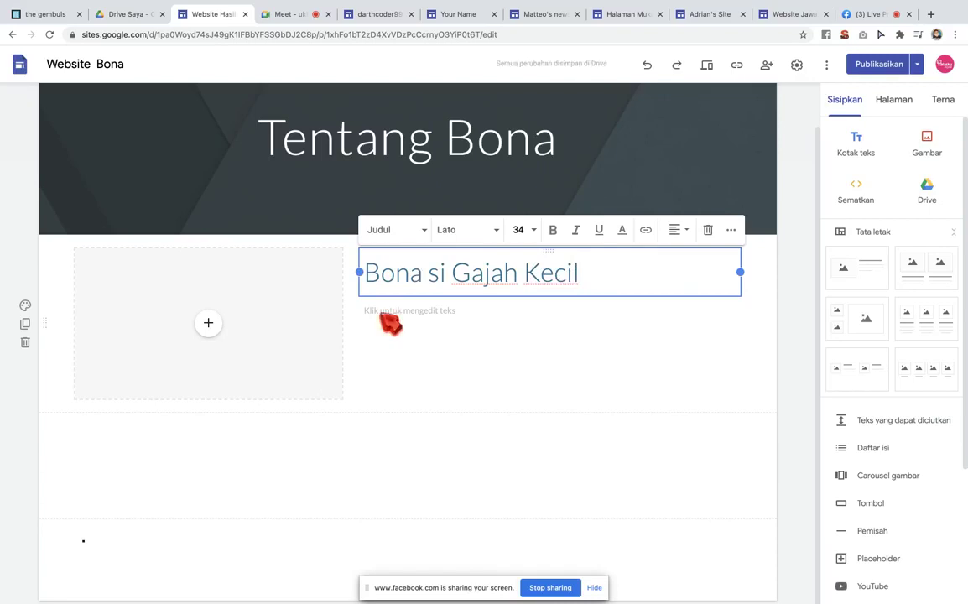
- Write the first body paragraph under the heading: "Bona adalah gajah kecil berbelai panjang, temannya Rong Rong."
{"action": "left_click", "coordinate": [392, 323]}
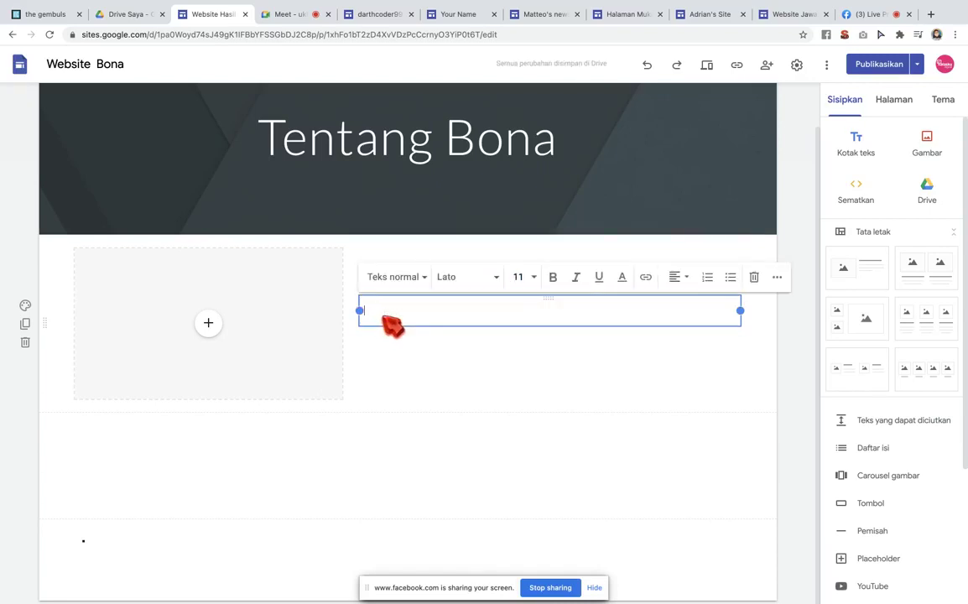
{"action": "type", "text": "B"}
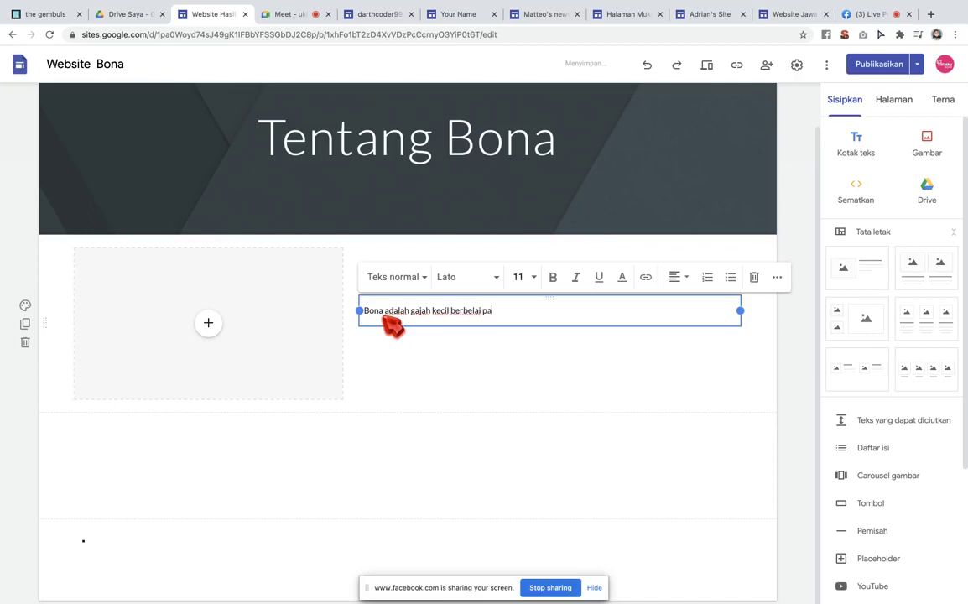
{"action": "key", "text": "BackSpace"}
{"action": "key", "text": "BackSpace"}
{"action": "type", "text": "man"}
{"action": "type", "text": "nya RONA"}
{"action": "key", "text": "BackSpace"}
{"action": "key", "text": "BackSpace"}
{"action": "key", "text": "BackSpace"}
{"action": "type", "text": "ong Rong."}
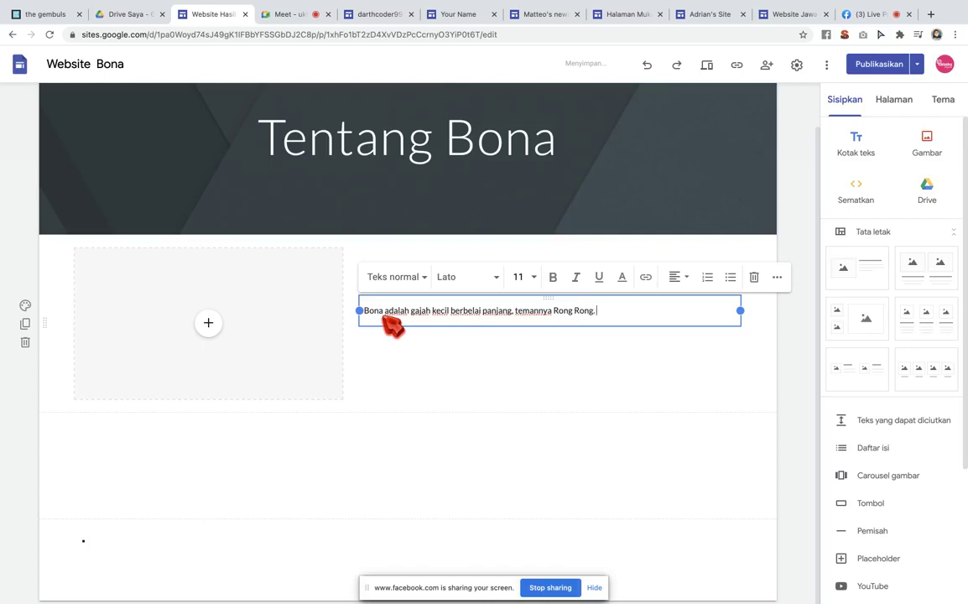
- Add a second paragraph: "Bona berkulit pink muda, berbeda dengan gajah pada umumnya yang berwarna abu-abu."
{"action": "key", "text": "Return"}
{"action": "type", "text": "B"}
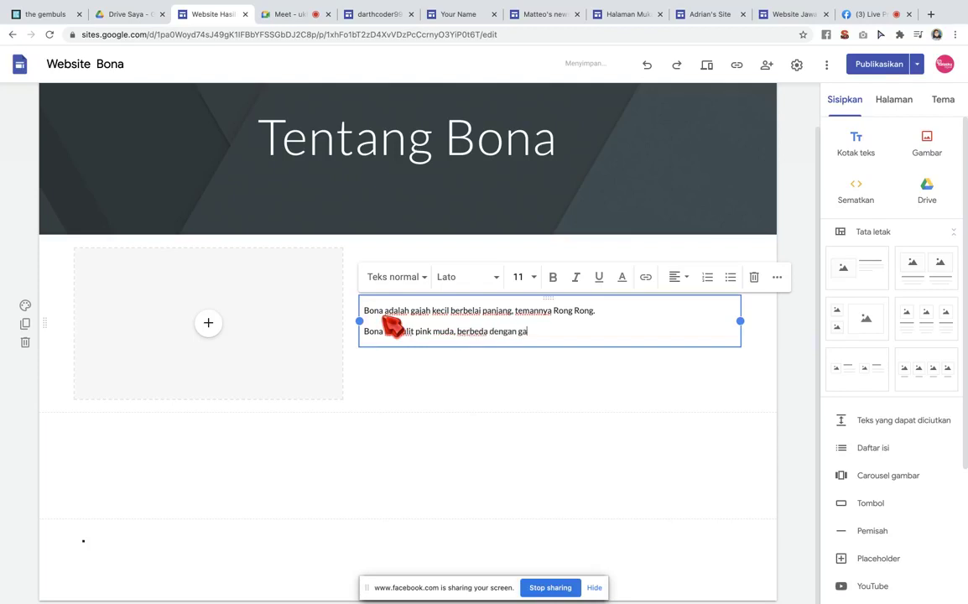
{"action": "type", "text": "mnya yang berwar"}
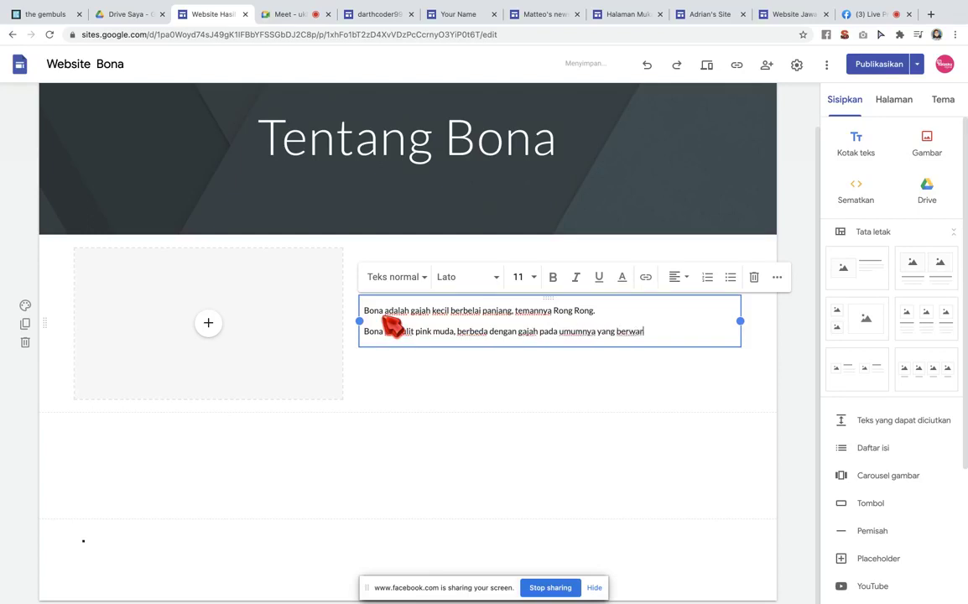
{"action": "type", "text": "na abu-abu."}
- Add a third paragraph reading "Cerita Bona dan Rong-Rong ada di majalah Bobo." and finish editing the text
{"action": "key", "text": "Return"}
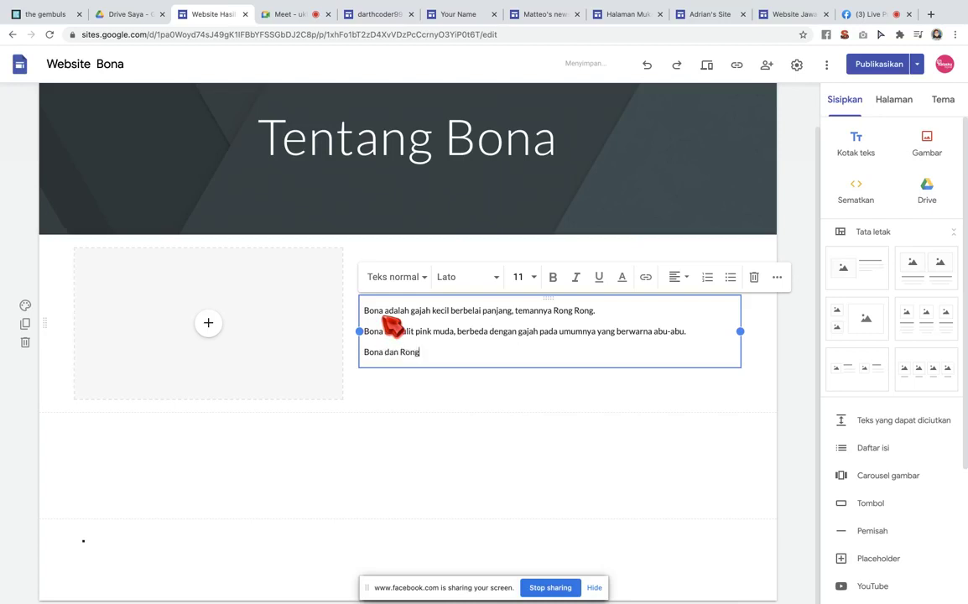
{"action": "key", "text": "BackSpace"}
{"action": "key", "text": "BackSpace"}
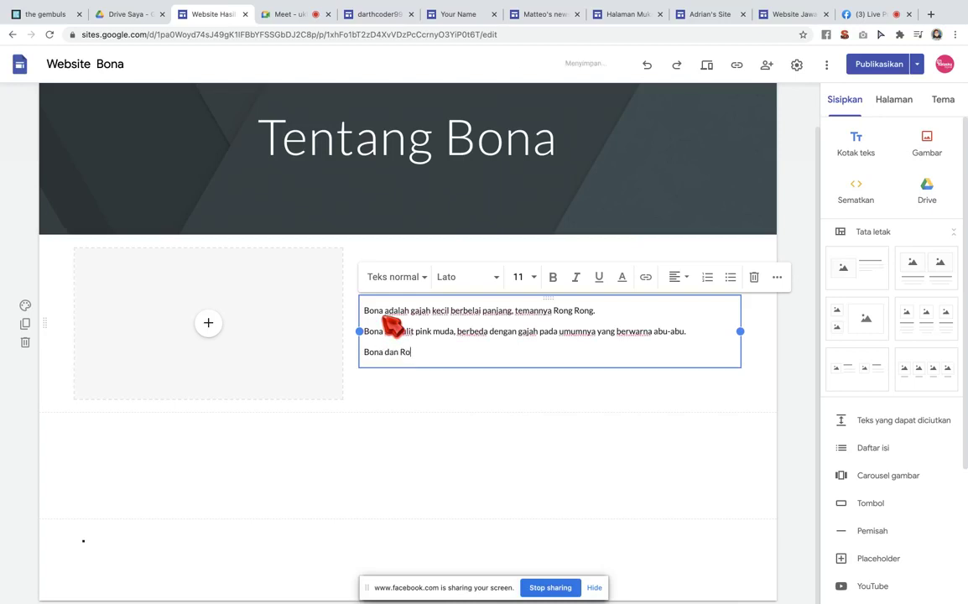
{"action": "key", "text": "BackSpace"}
{"action": "key", "text": "BackSpace"}
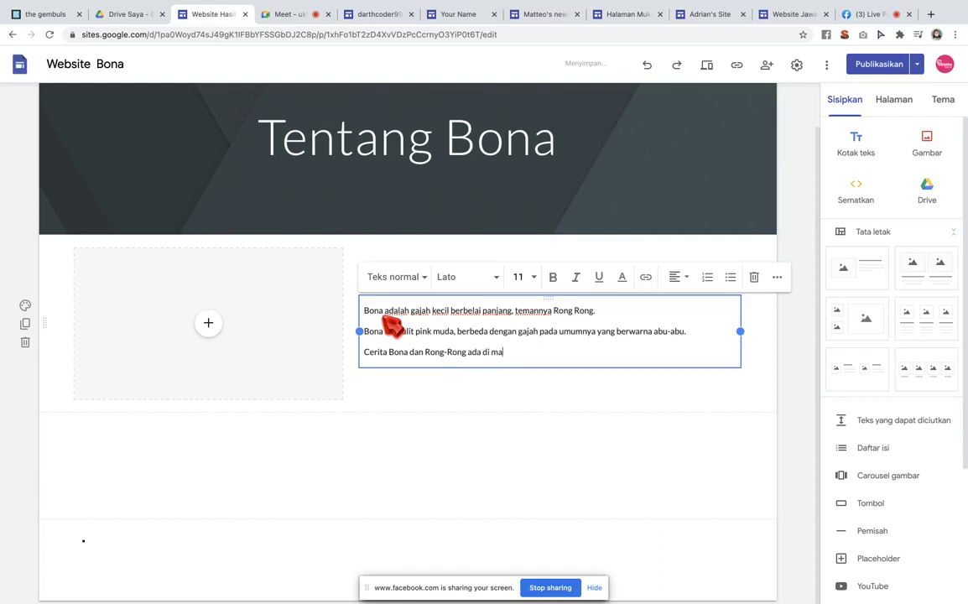
{"action": "type", "text": "."}
{"action": "key", "text": "Return"}
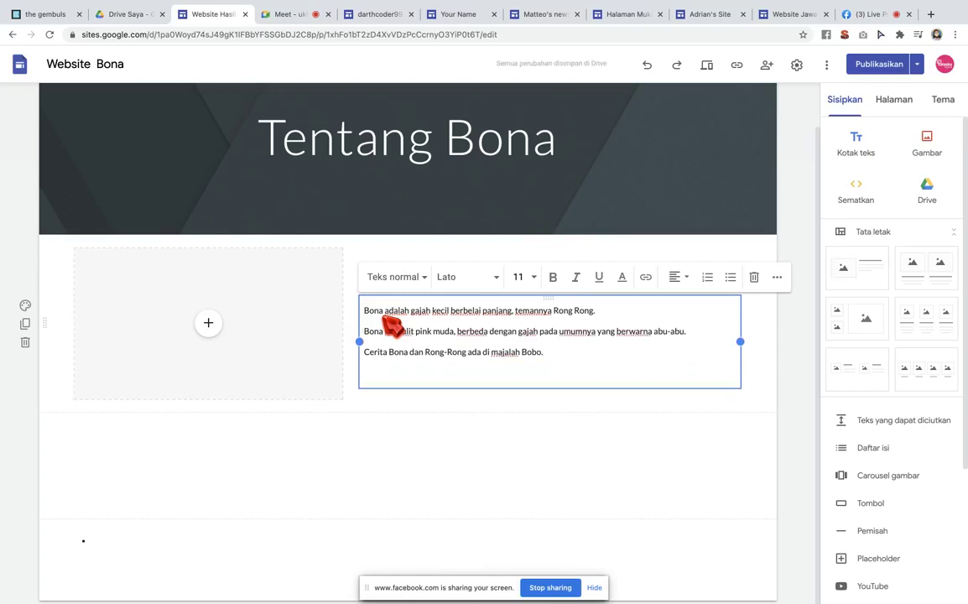
{"action": "left_click", "coordinate": [443, 434]}
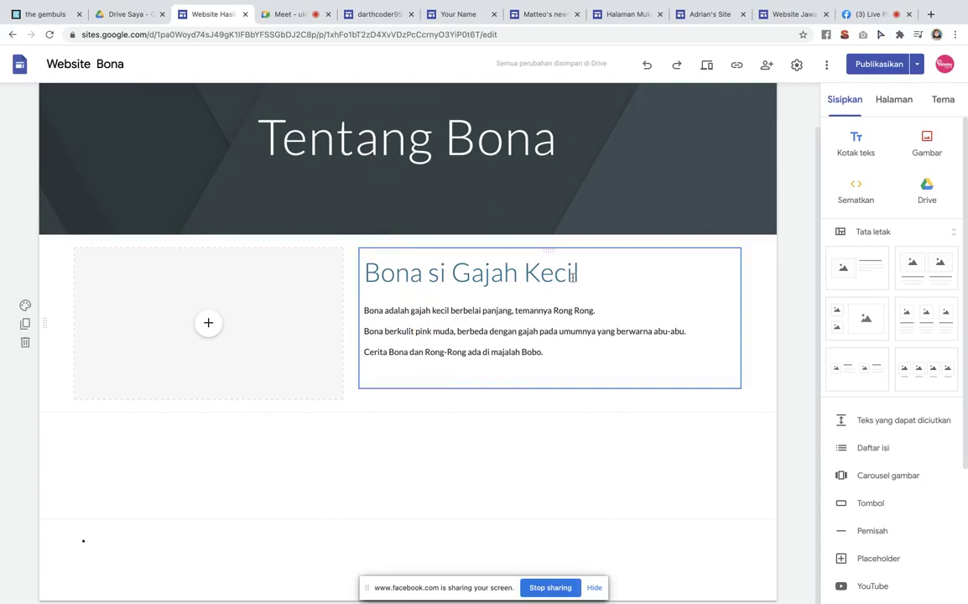
- Compare the Tentang Bona page with Halaman Muka and delete the Tentang Bona section from the home page
{"action": "scroll", "coordinate": [792, 293], "scroll_direction": "up", "scroll_amount": 1}
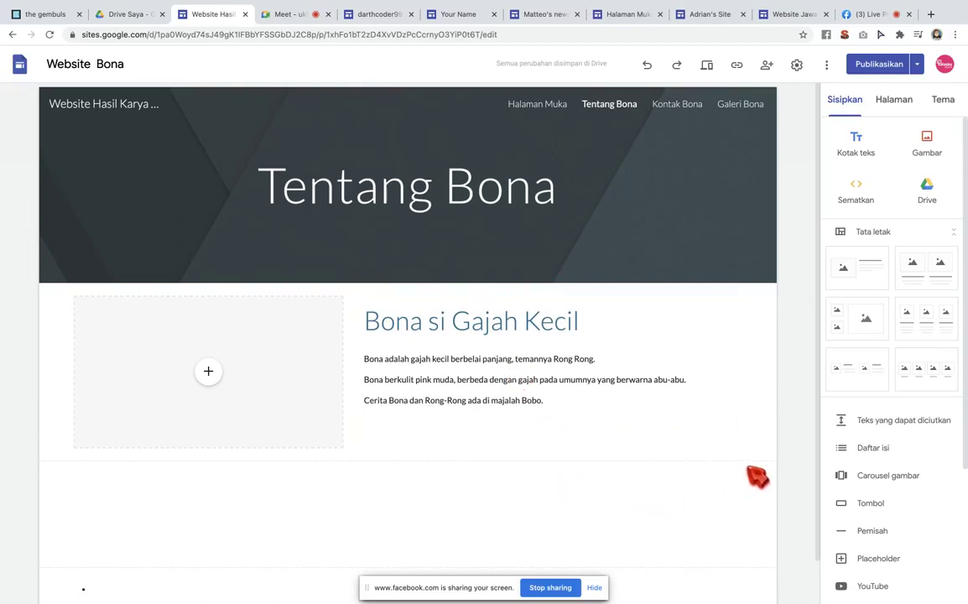
{"action": "left_click", "coordinate": [547, 115]}
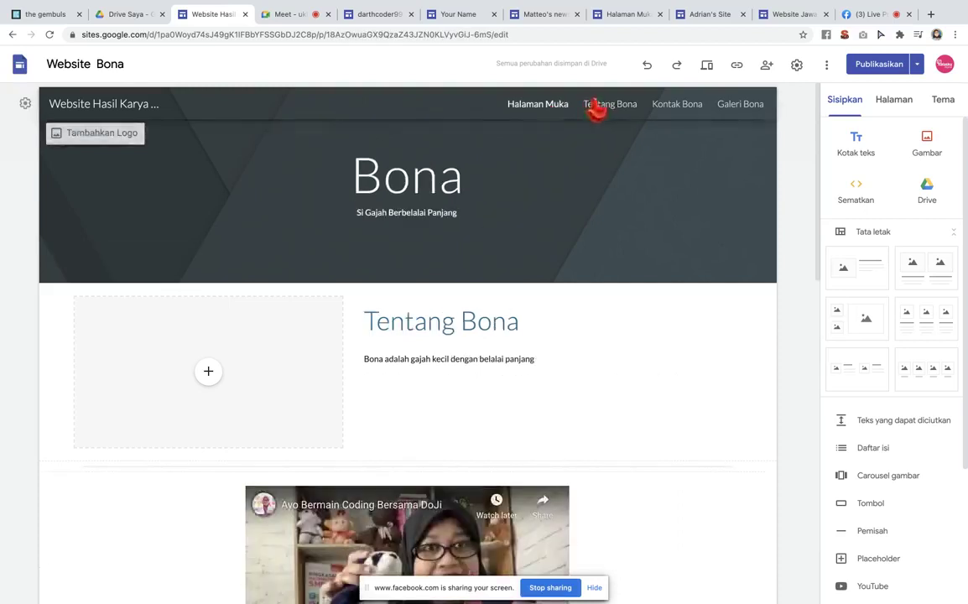
{"action": "left_click", "coordinate": [607, 116]}
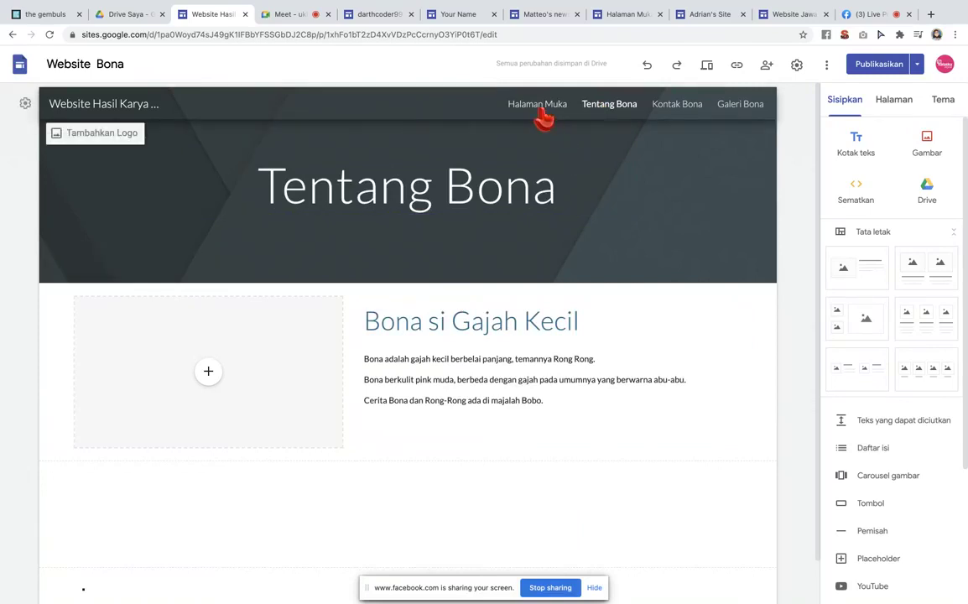
{"action": "left_click", "coordinate": [541, 112]}
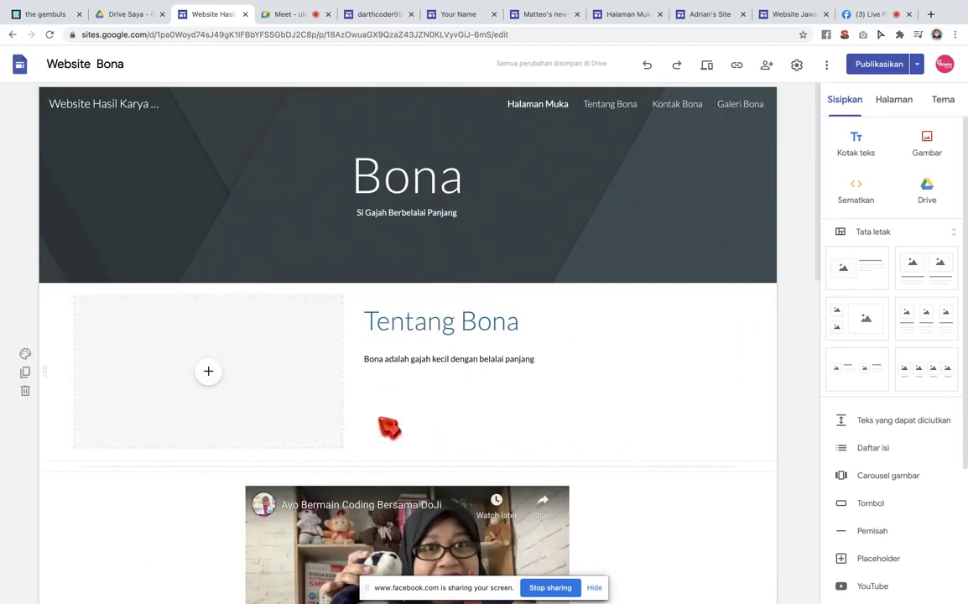
{"action": "left_click", "coordinate": [25, 390]}
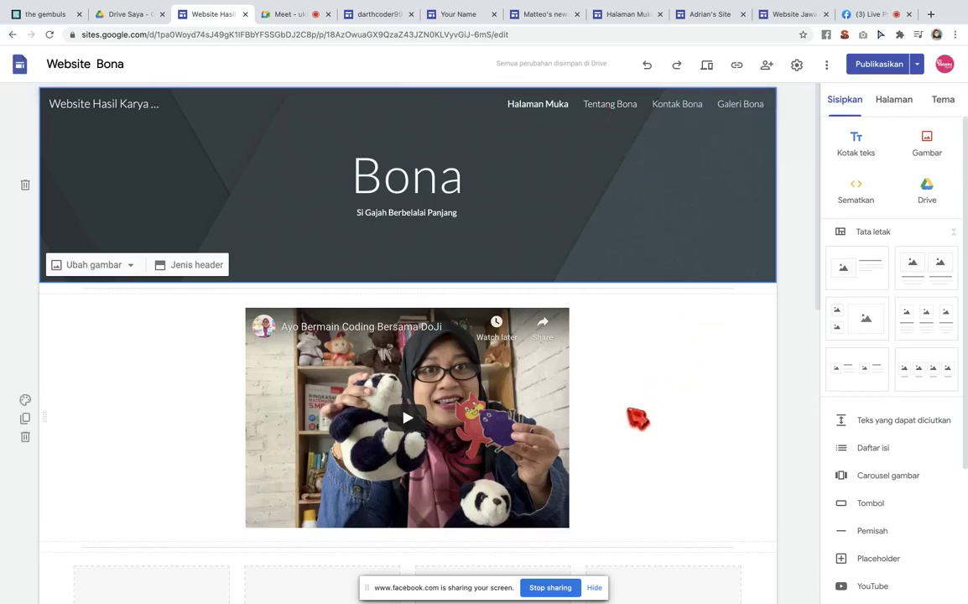
- Return to the Tentang Bona page and run a Google search for "bona gajah kecil kartun bobo" in a new browser tab
{"action": "left_click", "coordinate": [604, 109]}
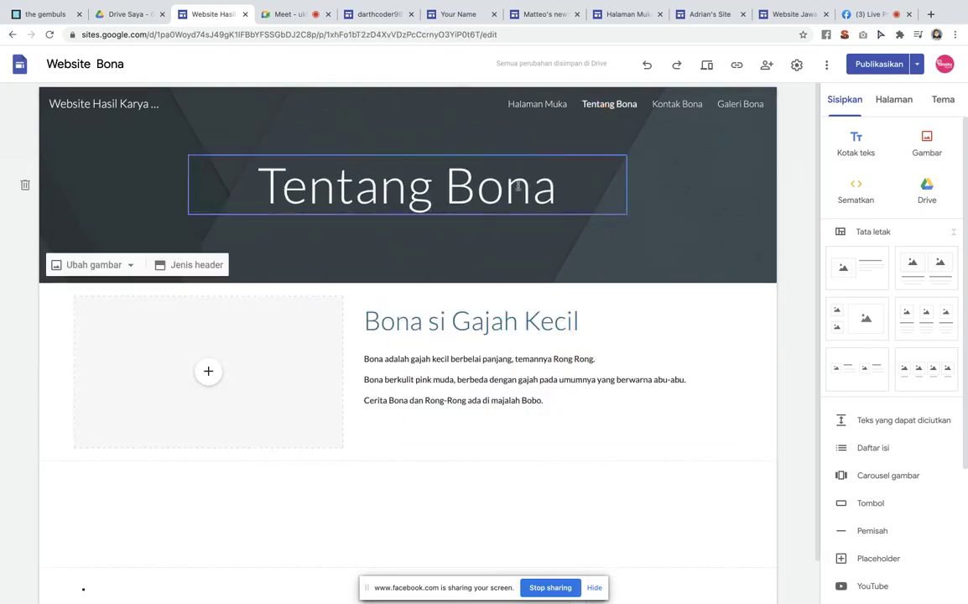
{"action": "left_click", "coordinate": [931, 14]}
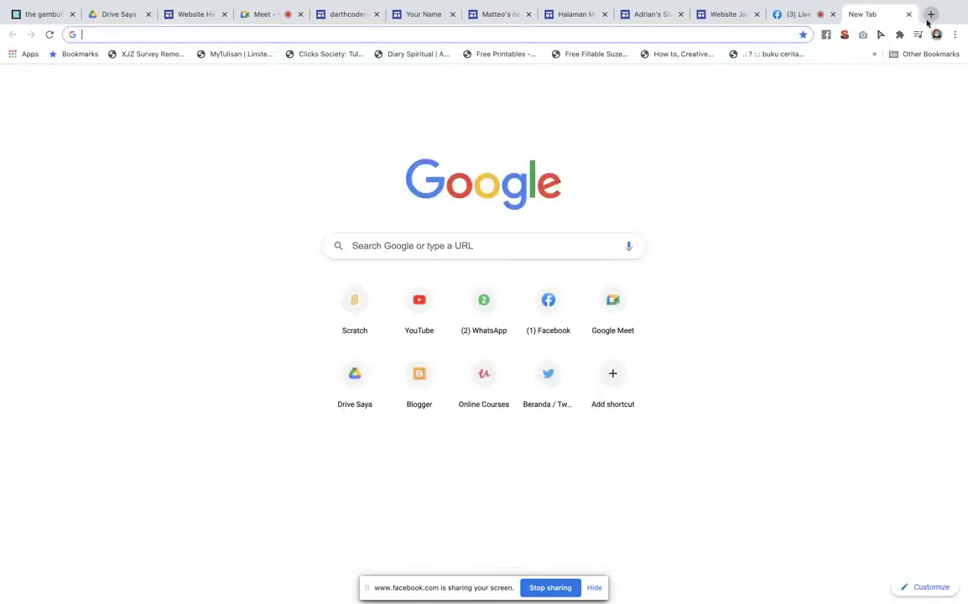
{"action": "type", "text": "bona"}
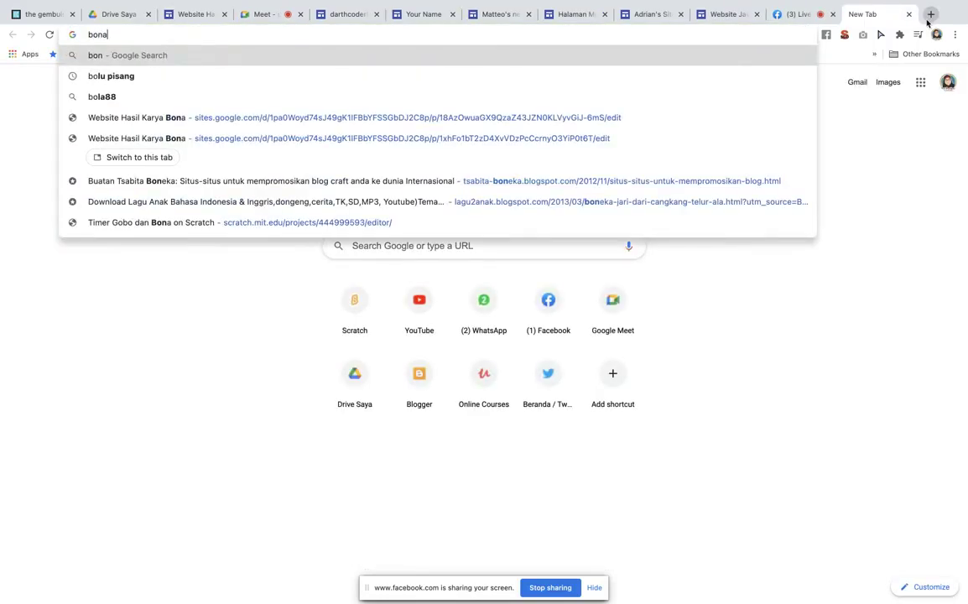
{"action": "type", "text": " gajah "}
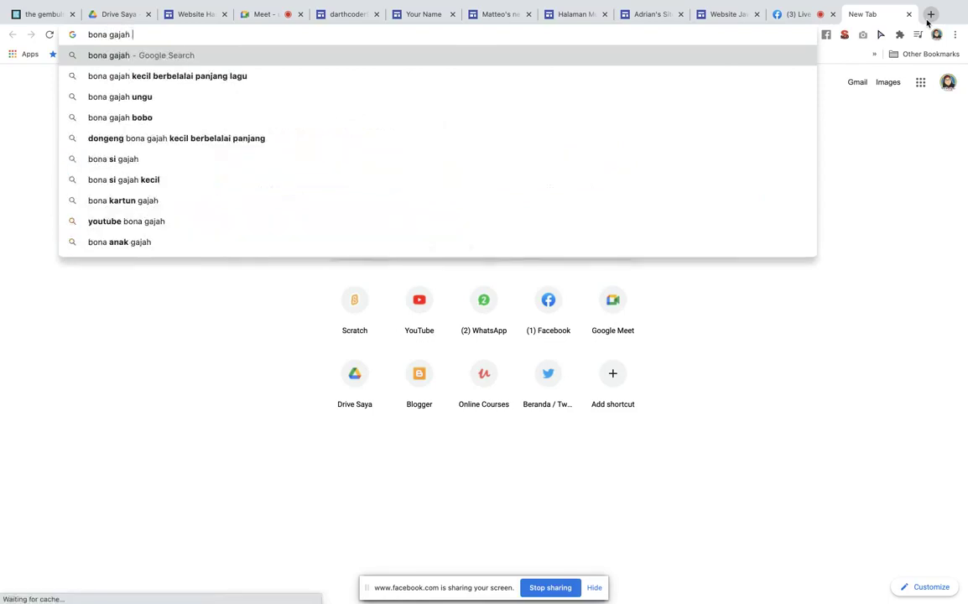
{"action": "type", "text": "kecil"}
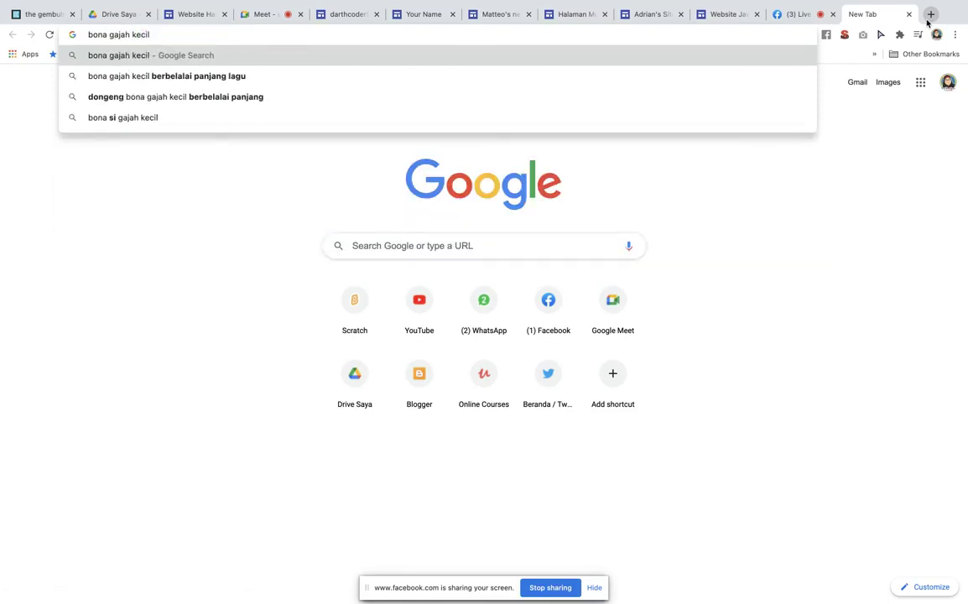
{"action": "type", "text": " kartun "}
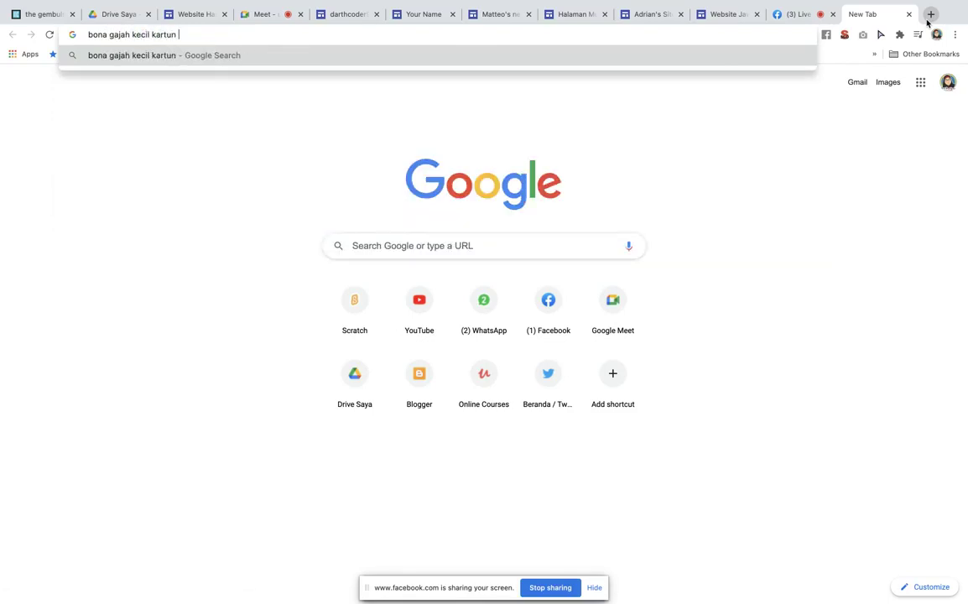
{"action": "type", "text": "bobo"}
{"action": "key", "text": "Return"}
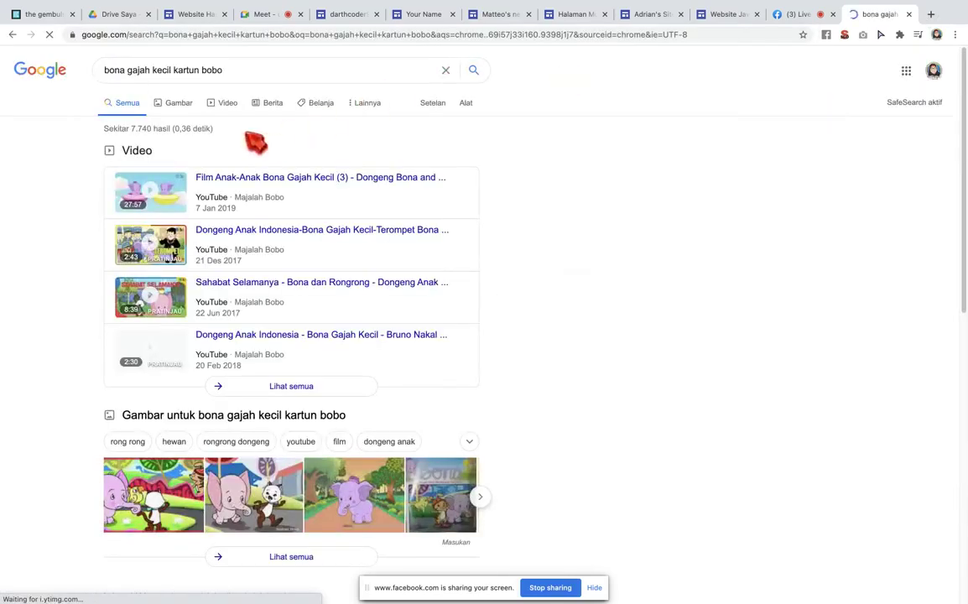
- From the image results, save the picture of pink Bona walking with Rong Rong to Downloads as a JPEG
{"action": "left_click", "coordinate": [178, 111]}
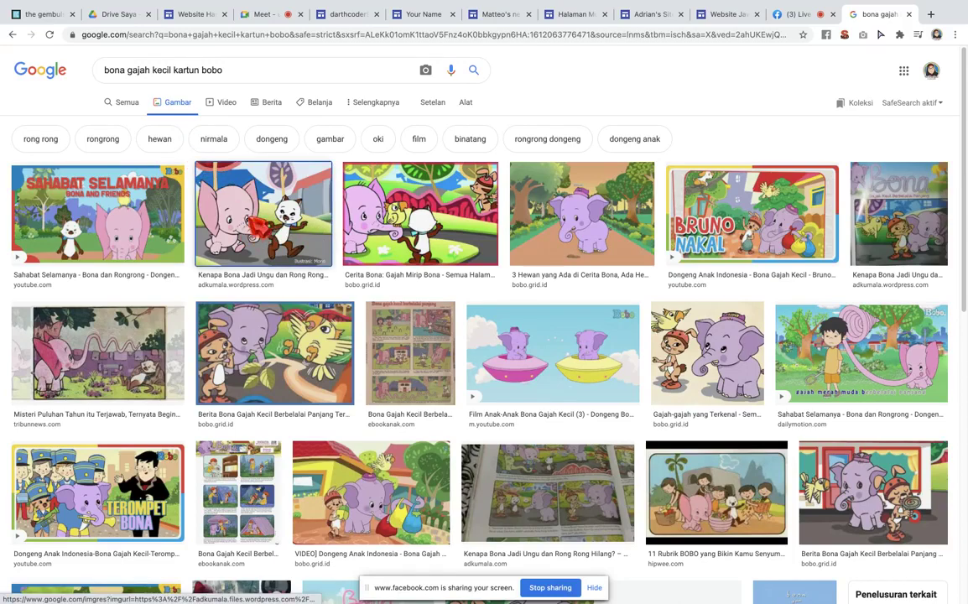
{"action": "left_click", "coordinate": [262, 214]}
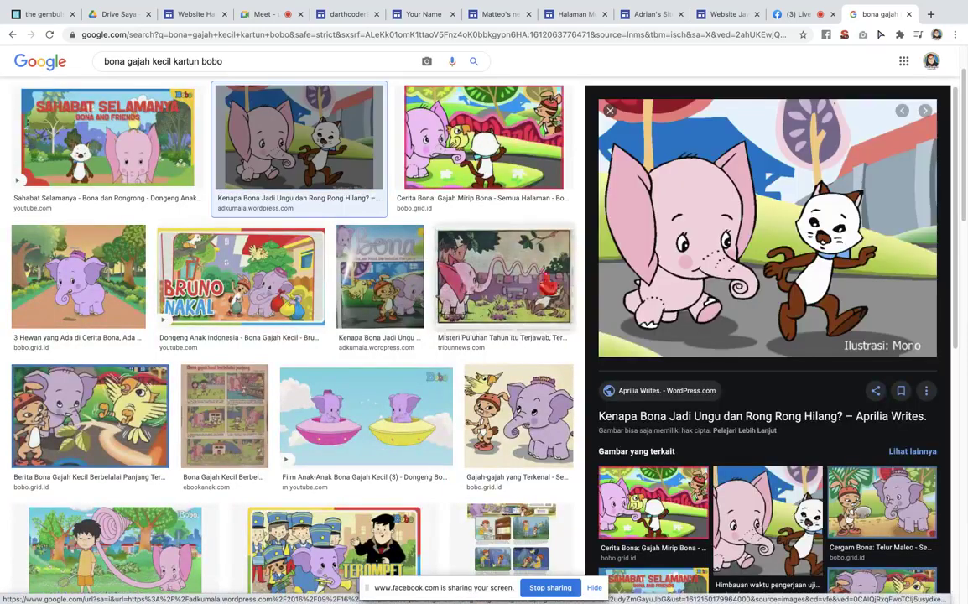
{"action": "right_click", "coordinate": [724, 282]}
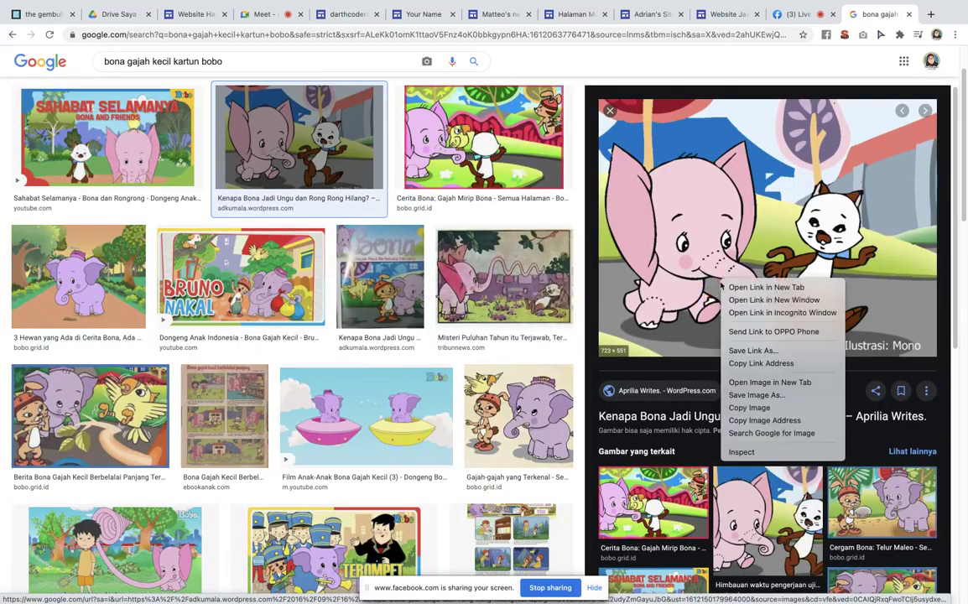
{"action": "left_click", "coordinate": [755, 394]}
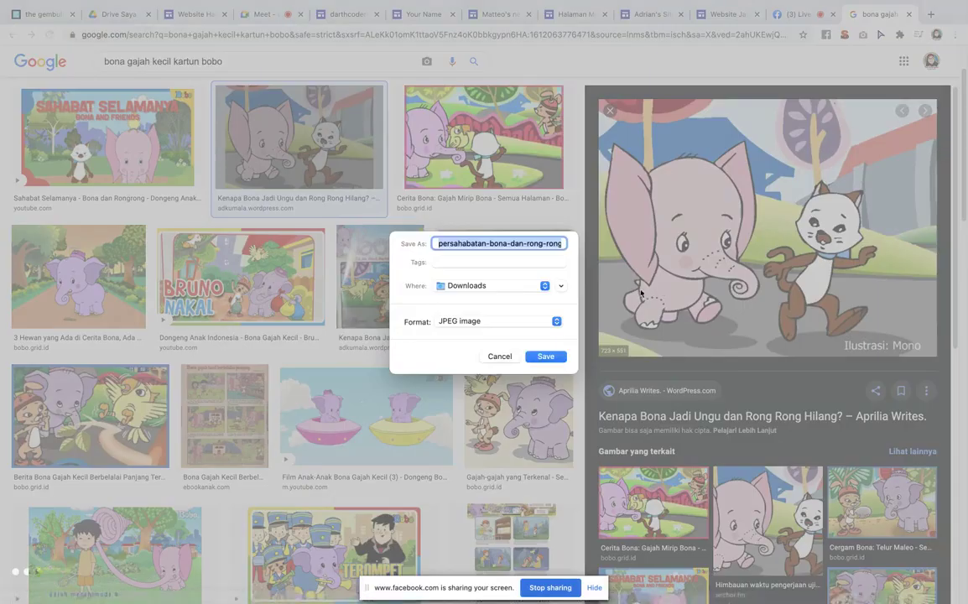
{"action": "key", "text": "Return"}
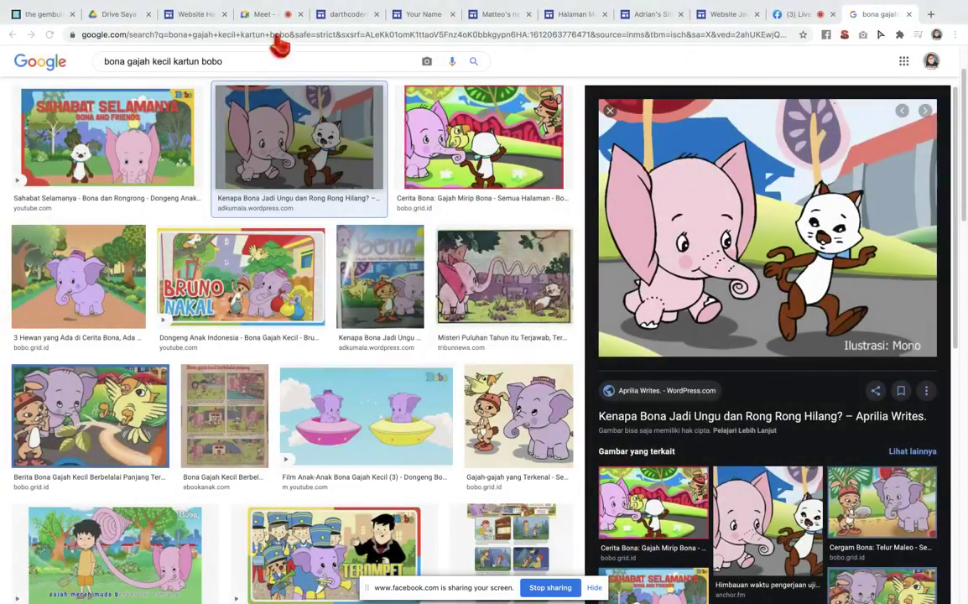
- Back in the site editor, upload the saved Bona and Rong Rong picture from Downloads into the empty placeholder beside "Bona si Gajah Kecil"
{"action": "left_click", "coordinate": [173, 14]}
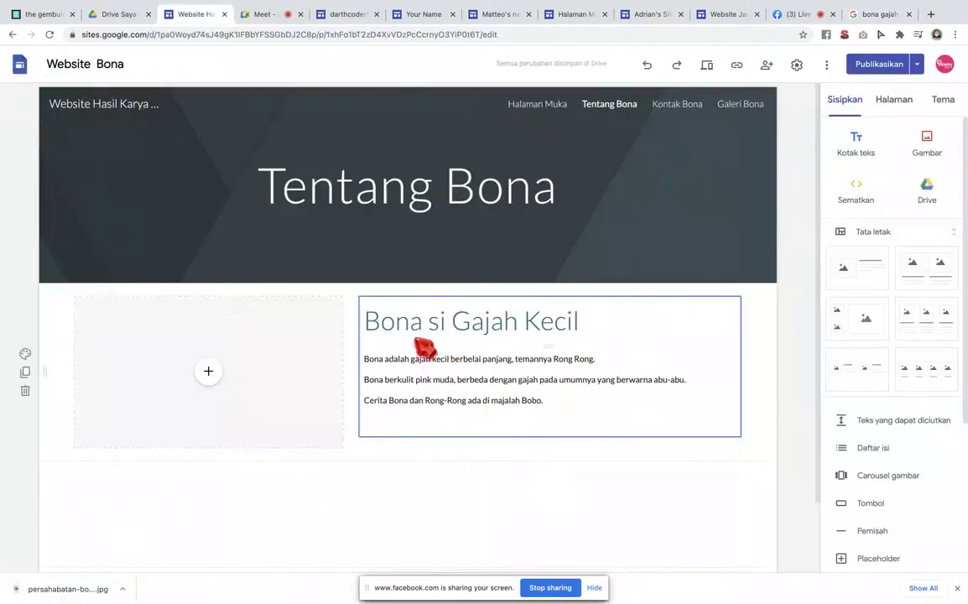
{"action": "left_click", "coordinate": [209, 374]}
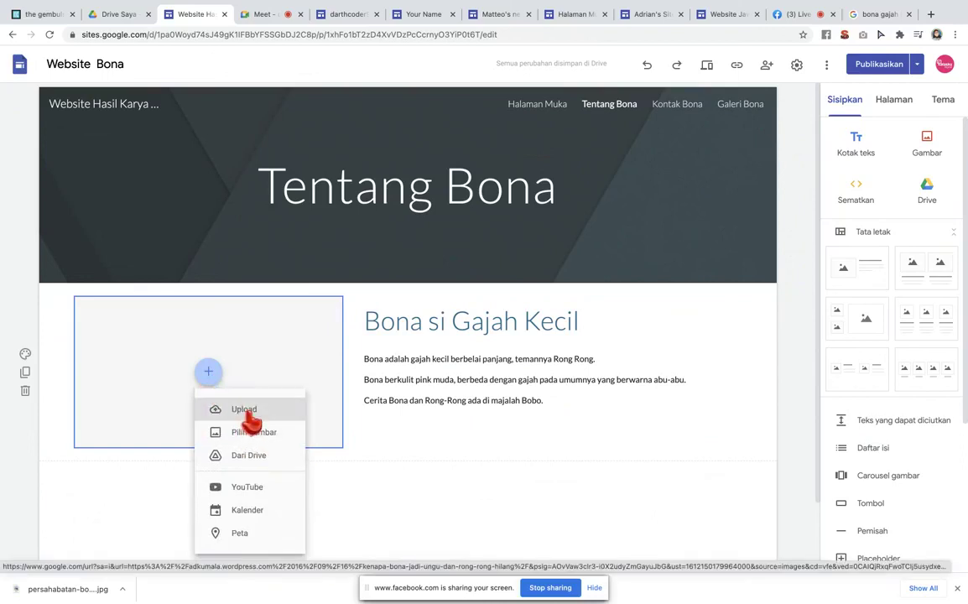
{"action": "left_click", "coordinate": [250, 415]}
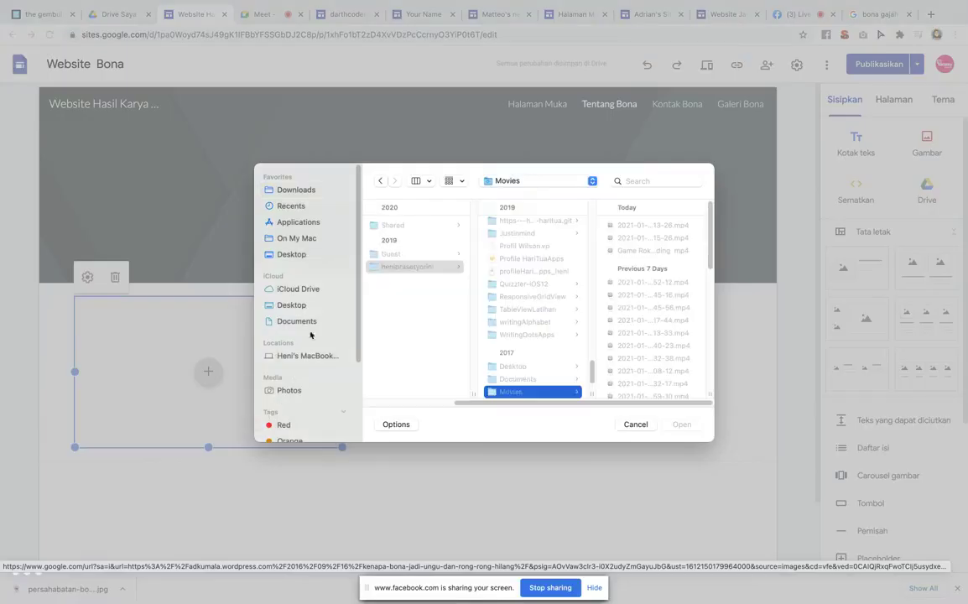
{"action": "left_click", "coordinate": [293, 190]}
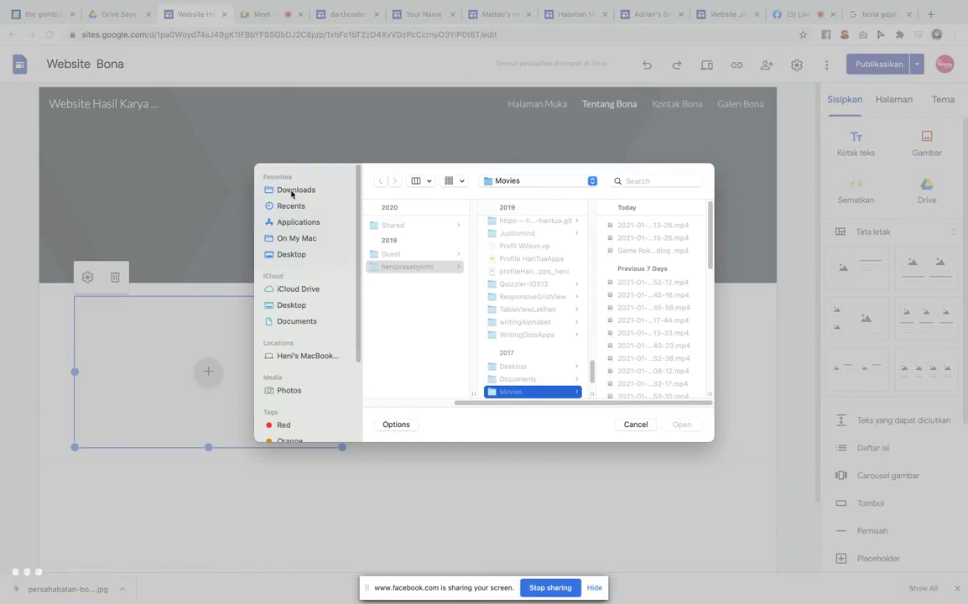
{"action": "left_click", "coordinate": [384, 225]}
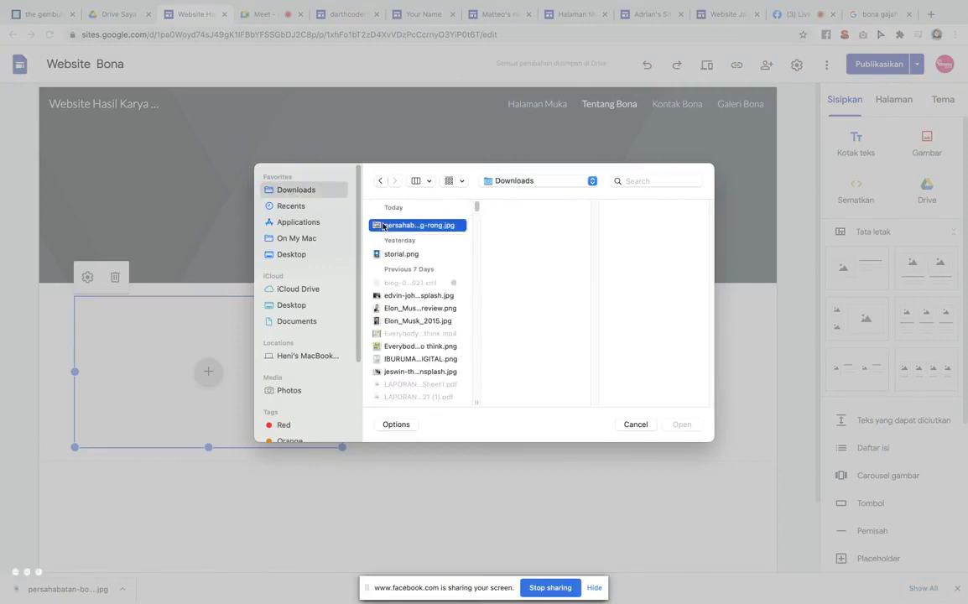
{"action": "left_click", "coordinate": [680, 425]}
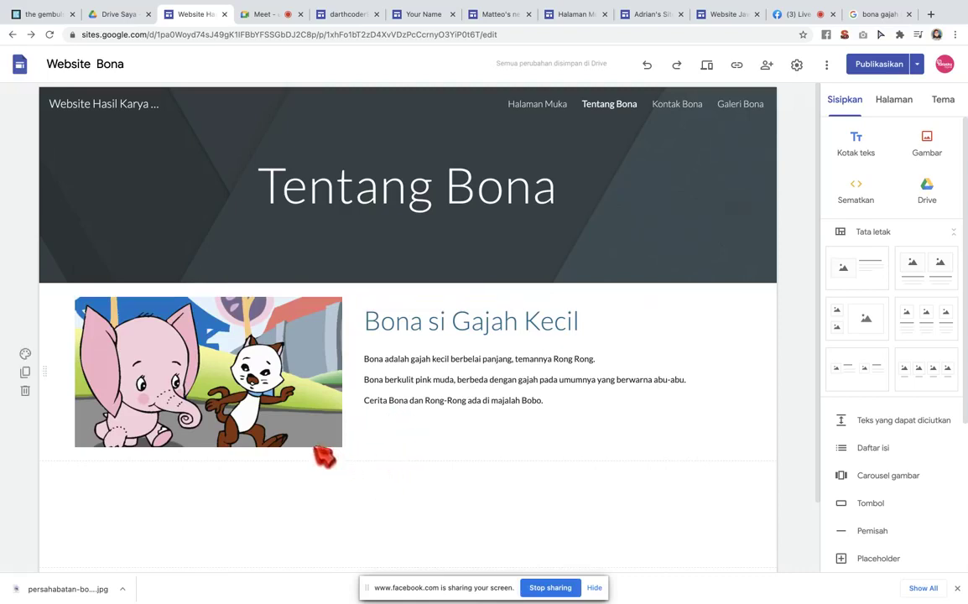
- On the Kontak Bona page, add a text box starting with "Ini adalah cara untuk menghubungi Bona secara langsung:"
{"action": "left_click", "coordinate": [678, 107]}
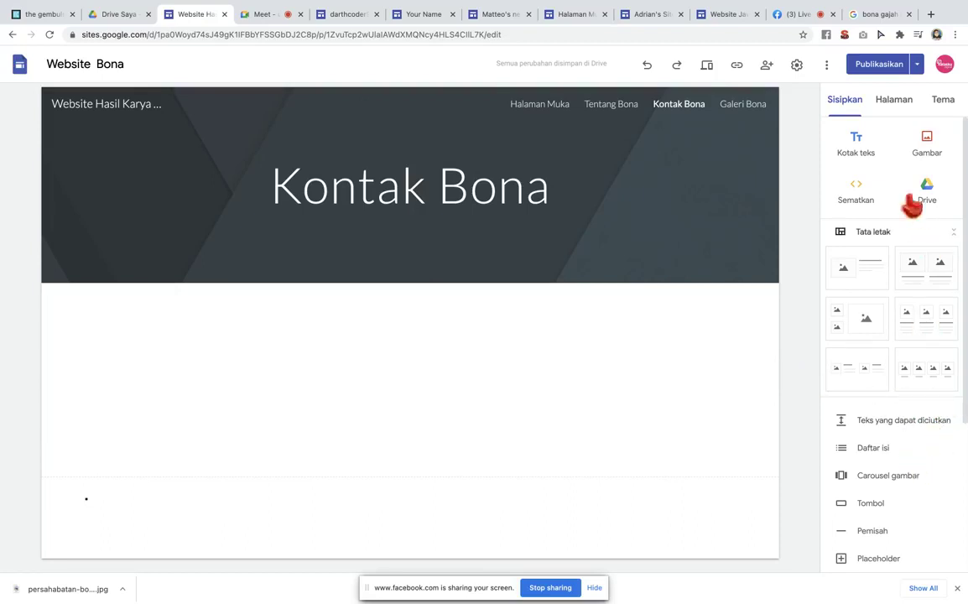
{"action": "left_click", "coordinate": [857, 149]}
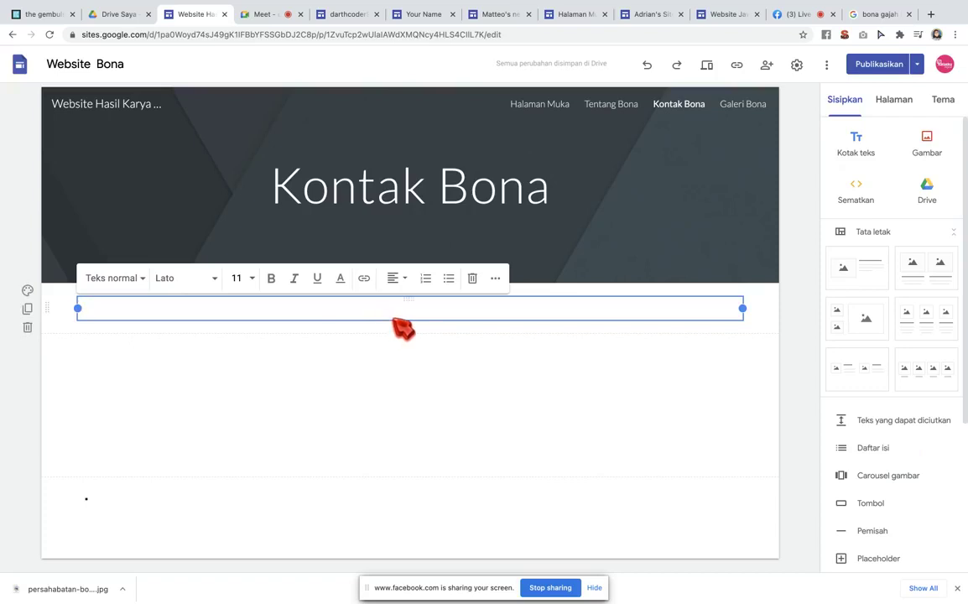
{"action": "type", "text": "Ini adalah cara untuk menghubungi B"}
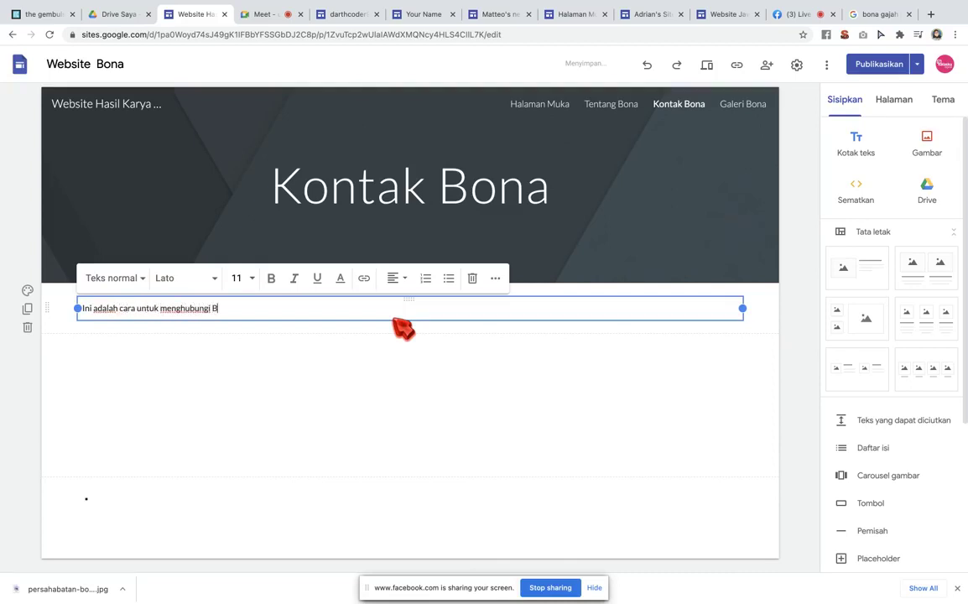
{"action": "type", "text": "ona secara langsung:"}
{"action": "key", "text": "Return"}
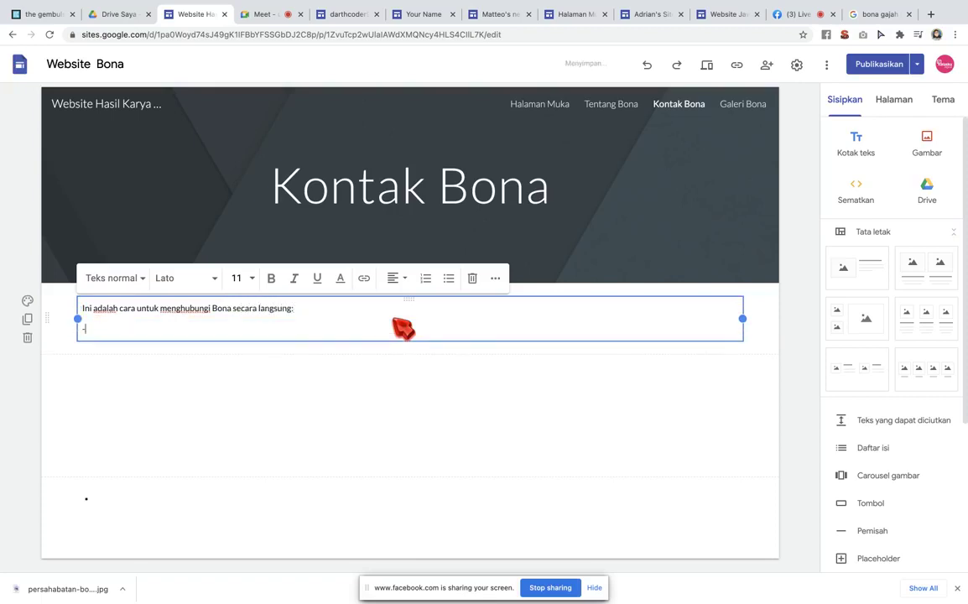
{"action": "key", "text": "ctrl+shift+8"}
{"action": "type", "text": "Nom"}
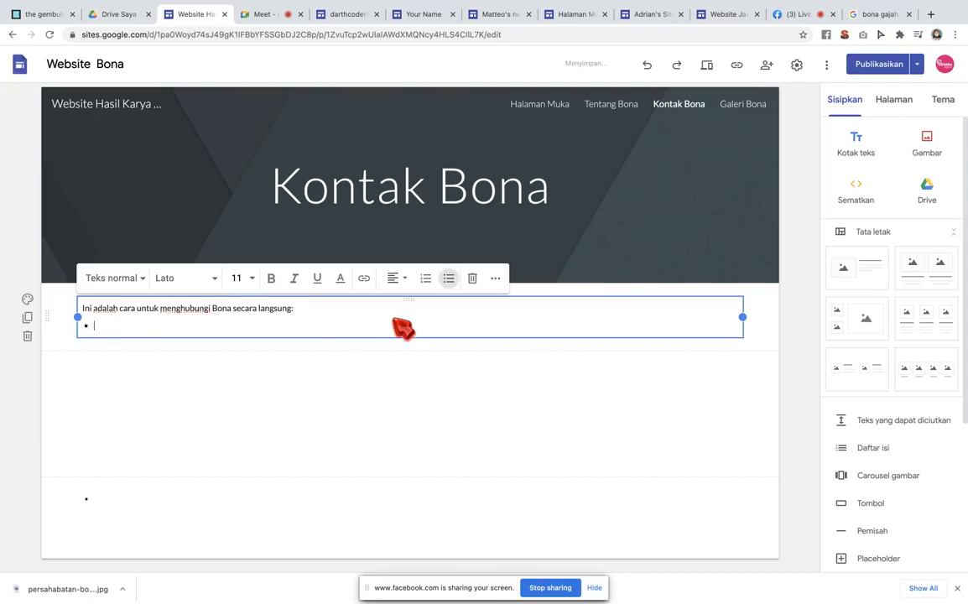
{"action": "key", "text": "BackSpace"}
{"action": "key", "text": "BackSpace"}
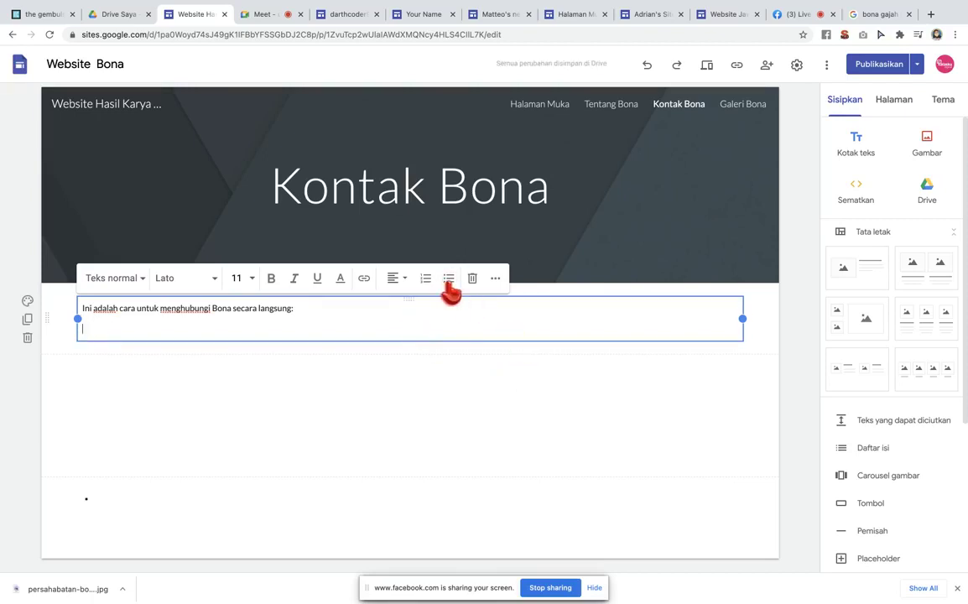
- Add a bulleted list with Nomor Hp, Nomor telegram and EMail under the contact sentence, and insert a divider below the text box
{"action": "left_click", "coordinate": [448, 280]}
{"action": "type", "text": "Nomor Hp"}
{"action": "key", "text": "Return"}
{"action": "type", "text": "Nomor teelegram"}
{"action": "key", "text": "BackSpace"}
{"action": "key", "text": "BackSpace"}
{"action": "key", "text": "BackSpace"}
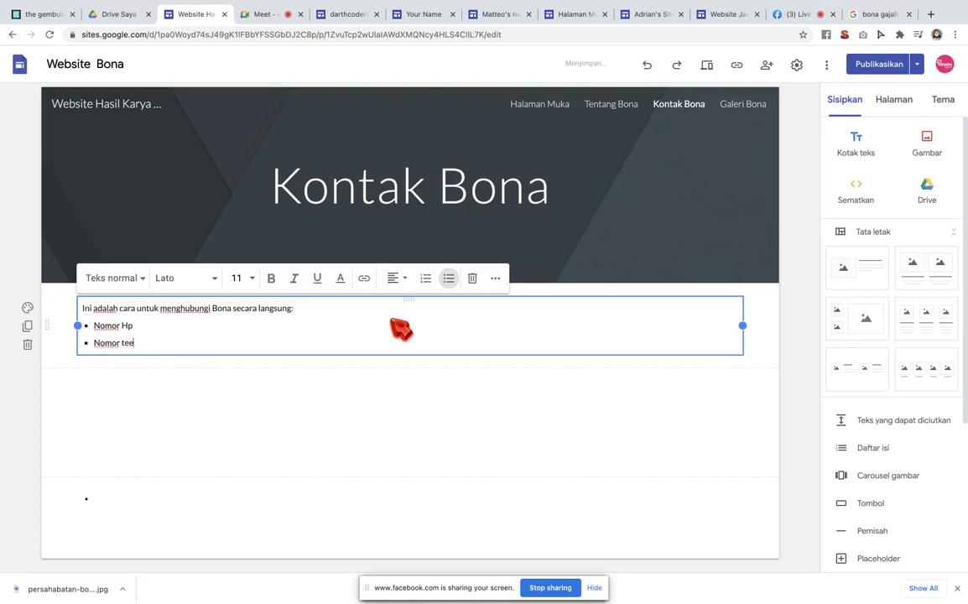
{"action": "type", "text": "egram"}
{"action": "key", "text": "Return"}
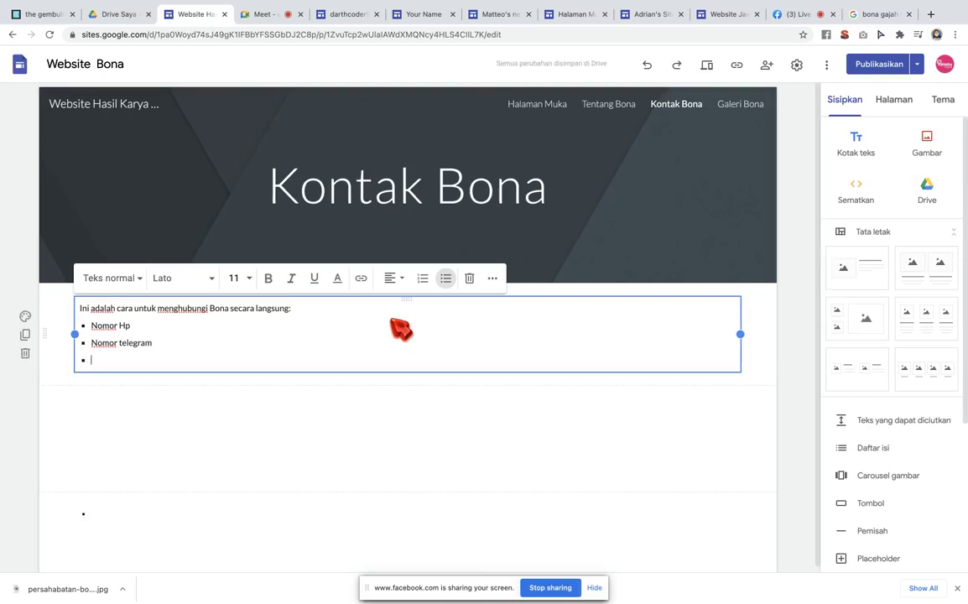
{"action": "type", "text": "EMai"}
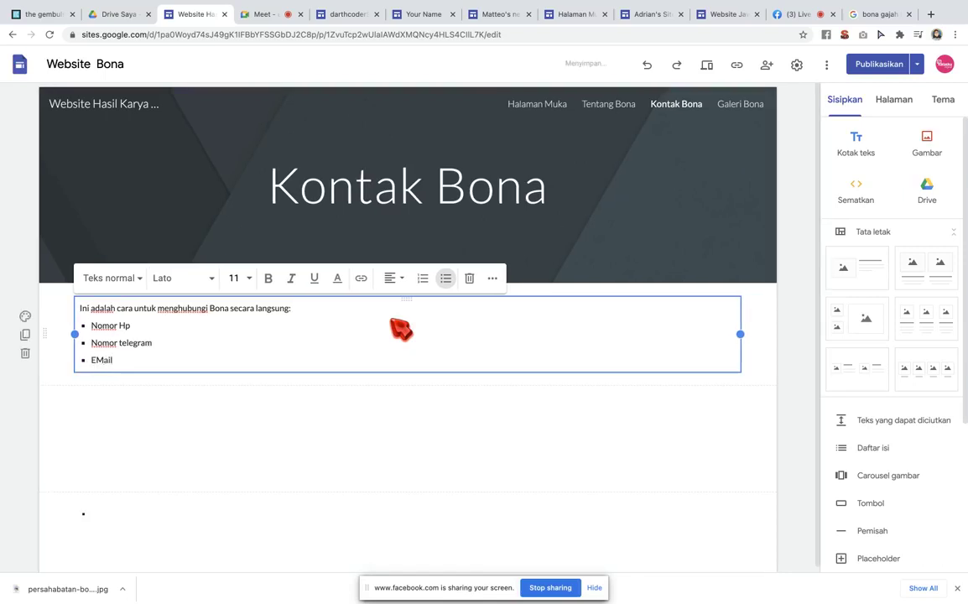
{"action": "type", "text": "l"}
{"action": "key", "text": "Return"}
{"action": "left_click", "coordinate": [428, 438]}
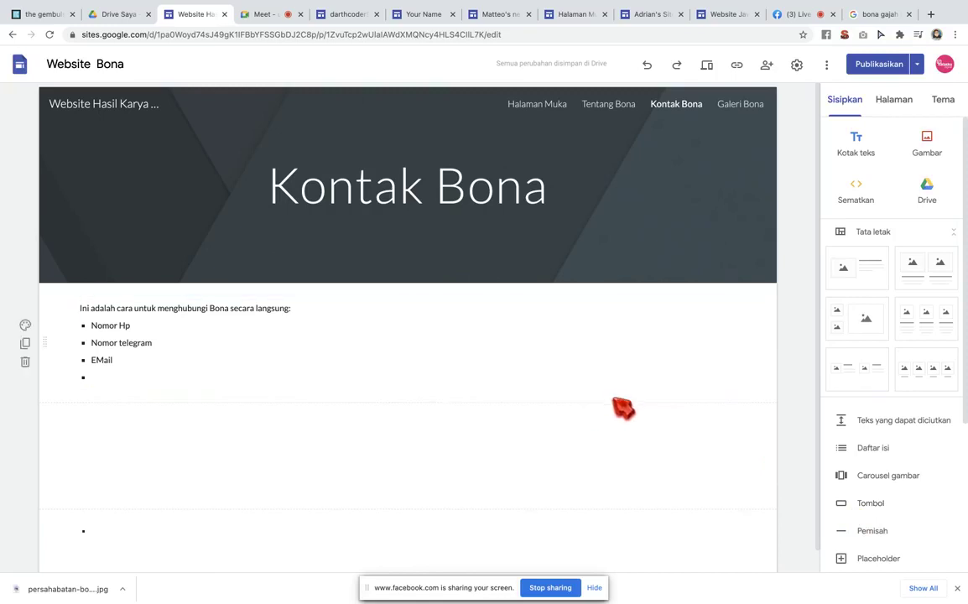
{"action": "left_click", "coordinate": [844, 534]}
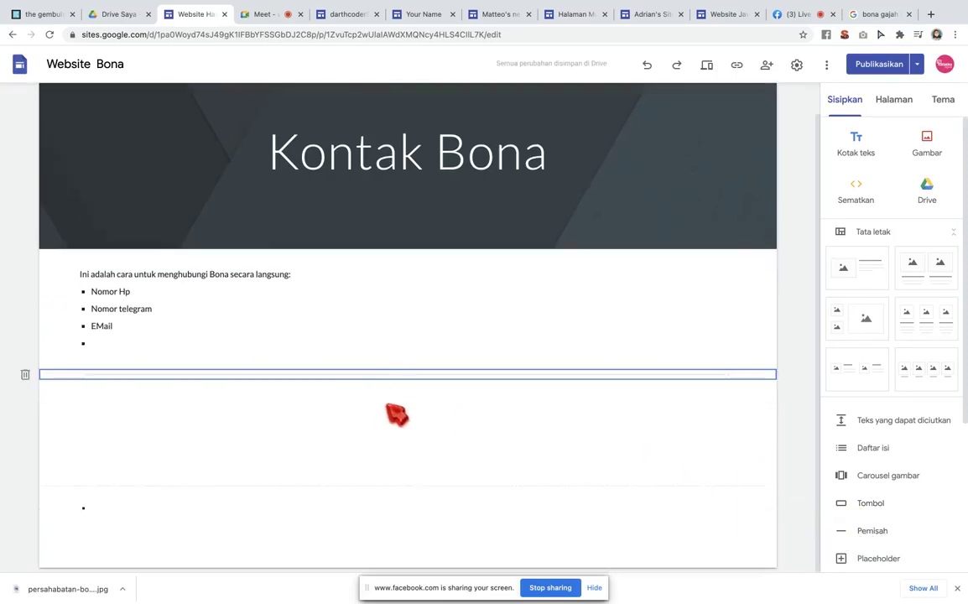
{"action": "left_click", "coordinate": [867, 512]}
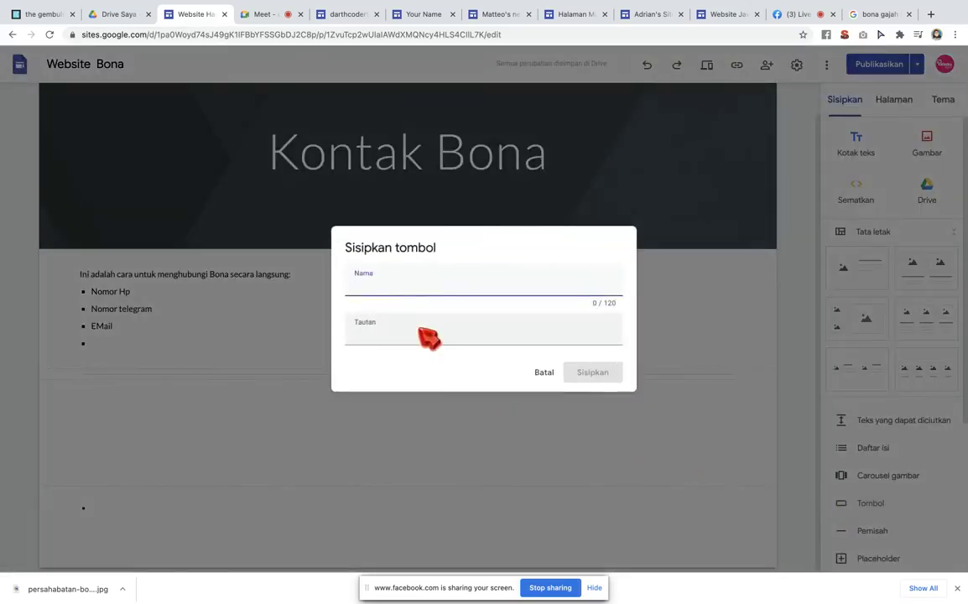
{"action": "type", "text": "Chat WhatsApp"}
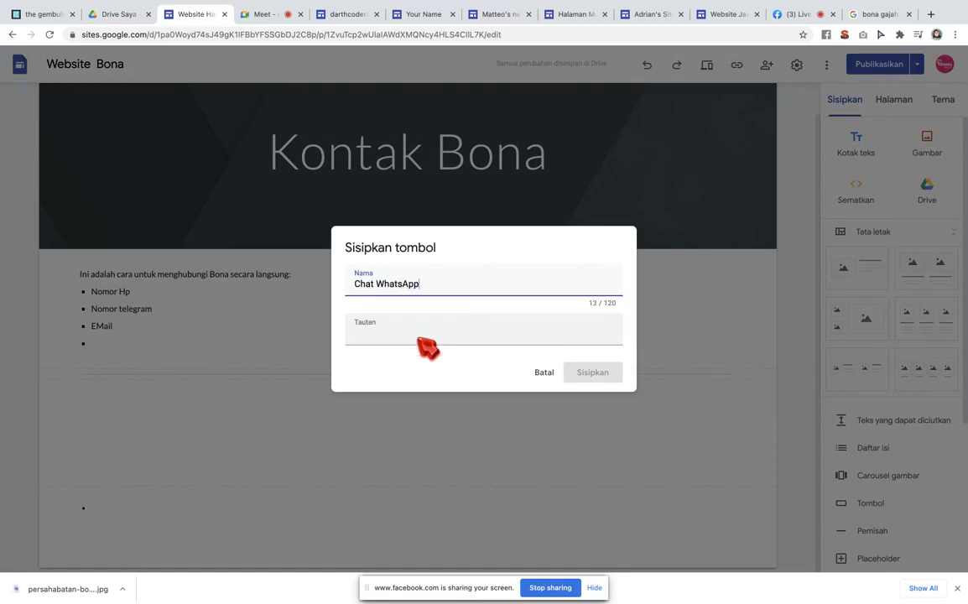
{"action": "left_click", "coordinate": [420, 340]}
{"action": "type", "text": "http"}
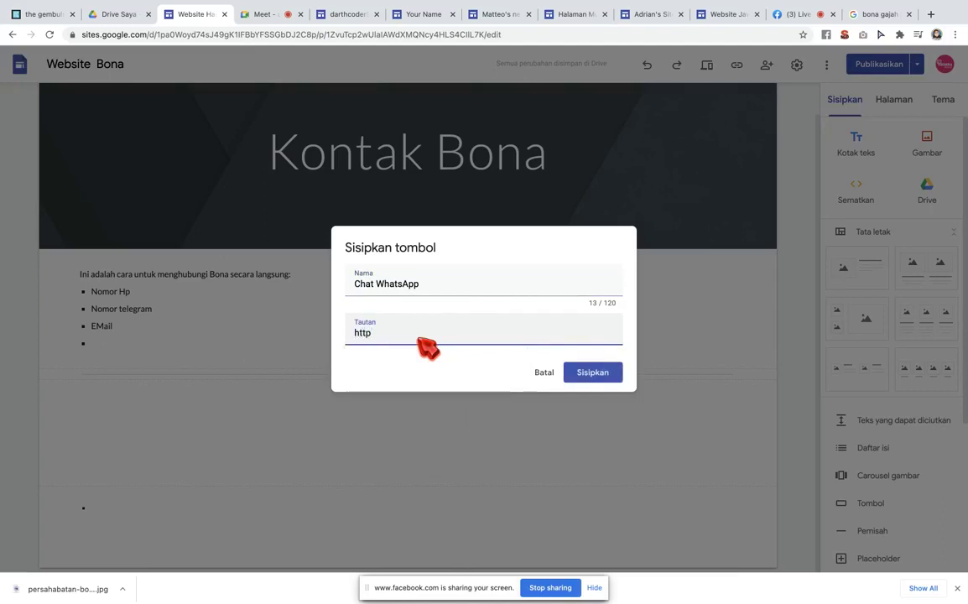
{"action": "type", "text": "://bit.ly/kelaskudigital"}
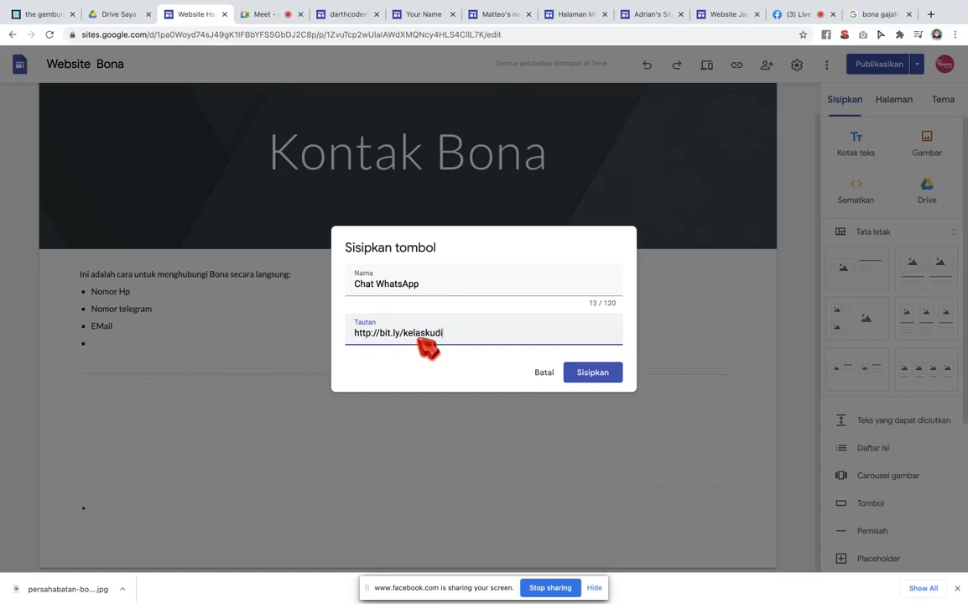
{"action": "left_click", "coordinate": [579, 373]}
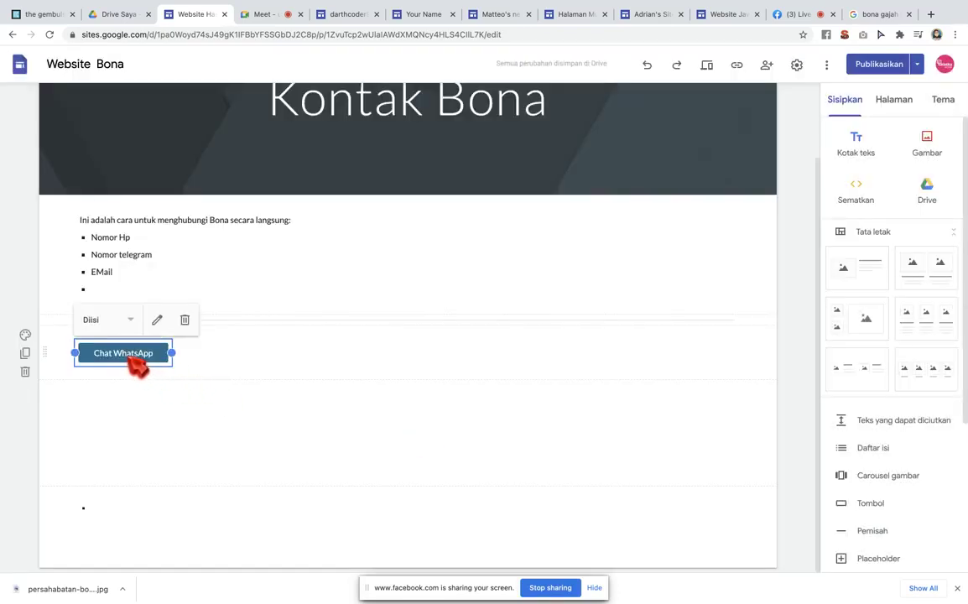
{"action": "left_click_drag", "start_coordinate": [130, 354], "coordinate": [240, 365]}
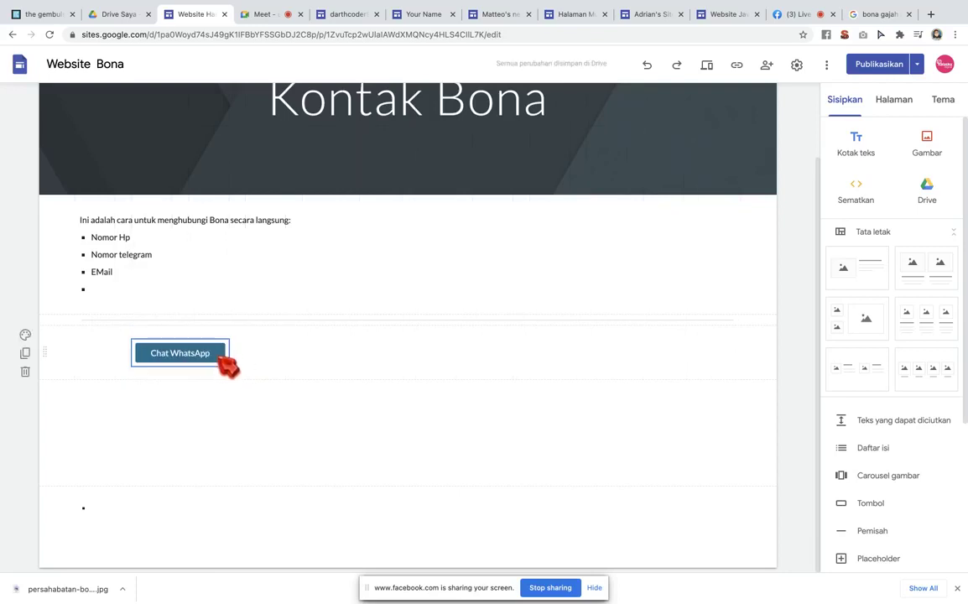
- Add the line "Atau bisa langsung klik tombol berikut:" without a bullet below EMail in the contact text box
{"action": "left_click", "coordinate": [263, 409]}
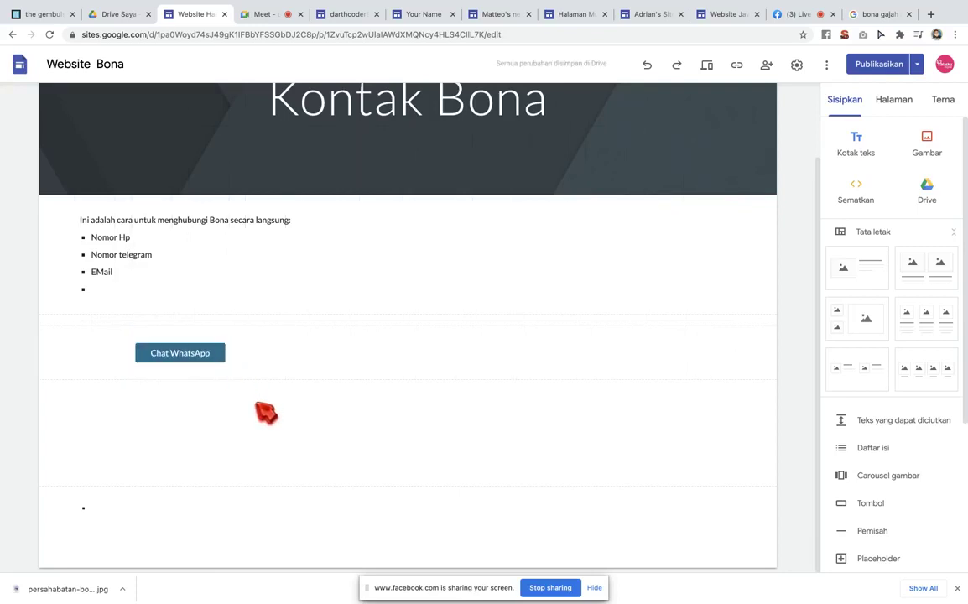
{"action": "left_click", "coordinate": [126, 297]}
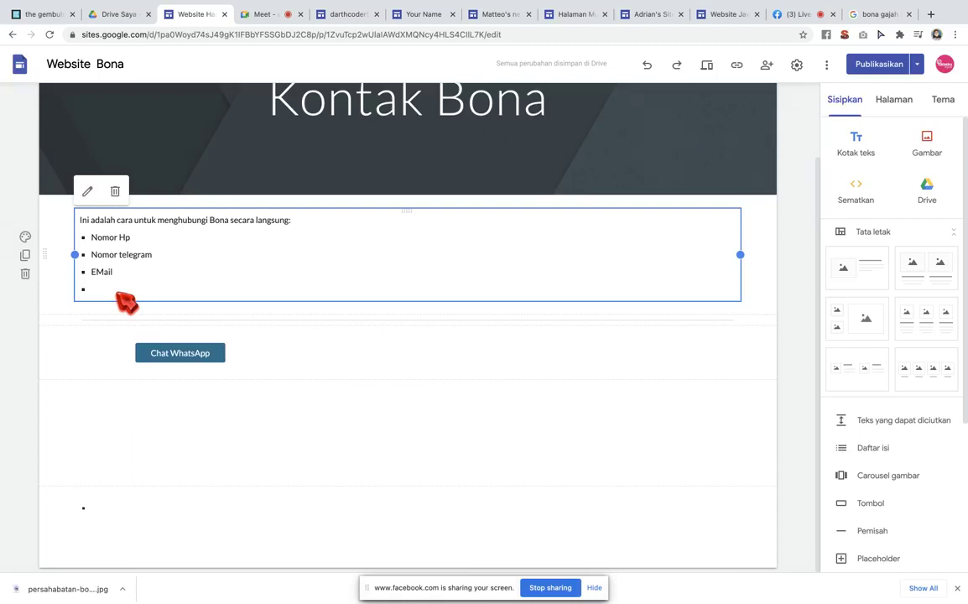
{"action": "left_click", "coordinate": [105, 297]}
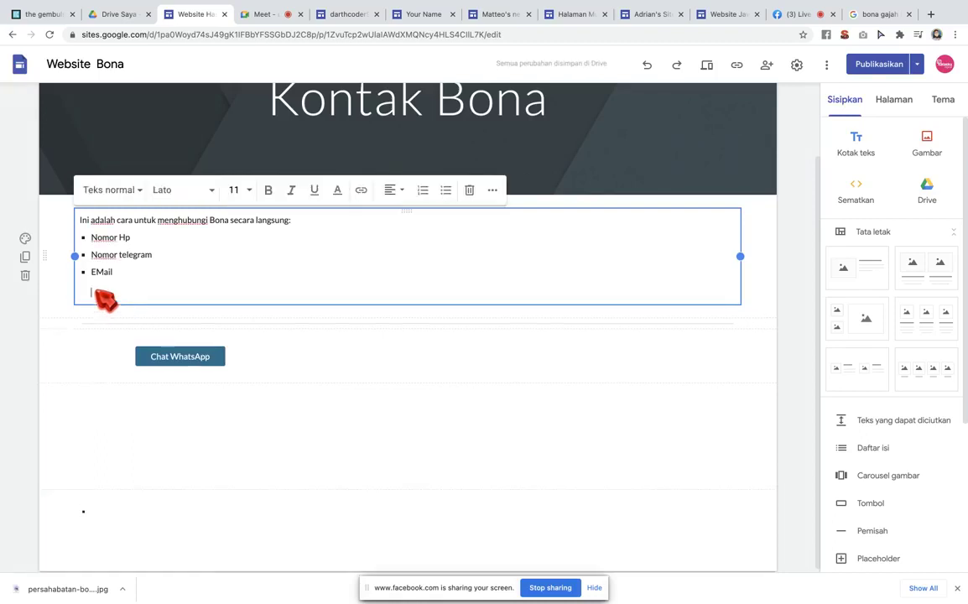
{"action": "type", "text": "Atau bis a"}
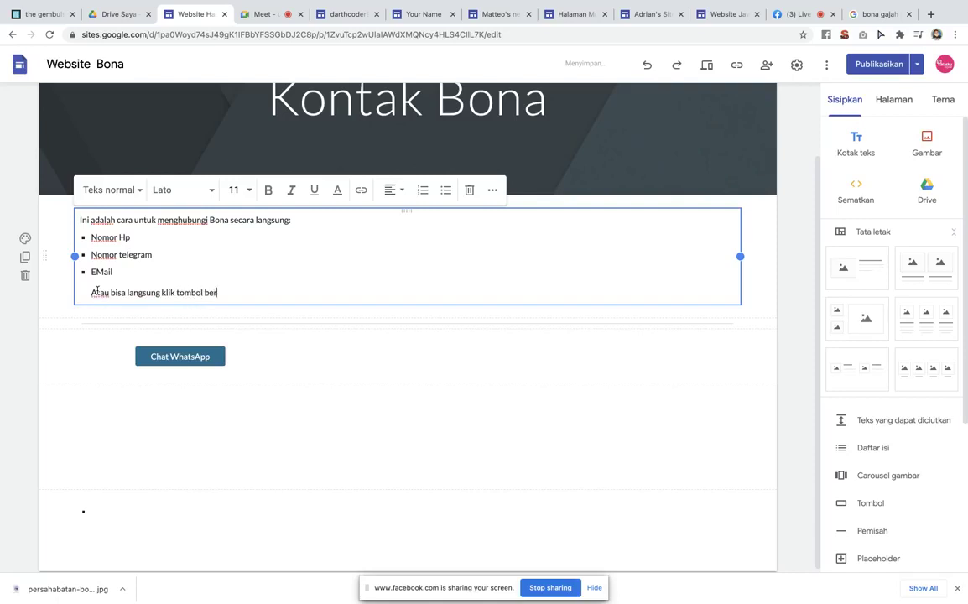
{"action": "type", "text": "ikut:"}
{"action": "left_click", "coordinate": [302, 347]}
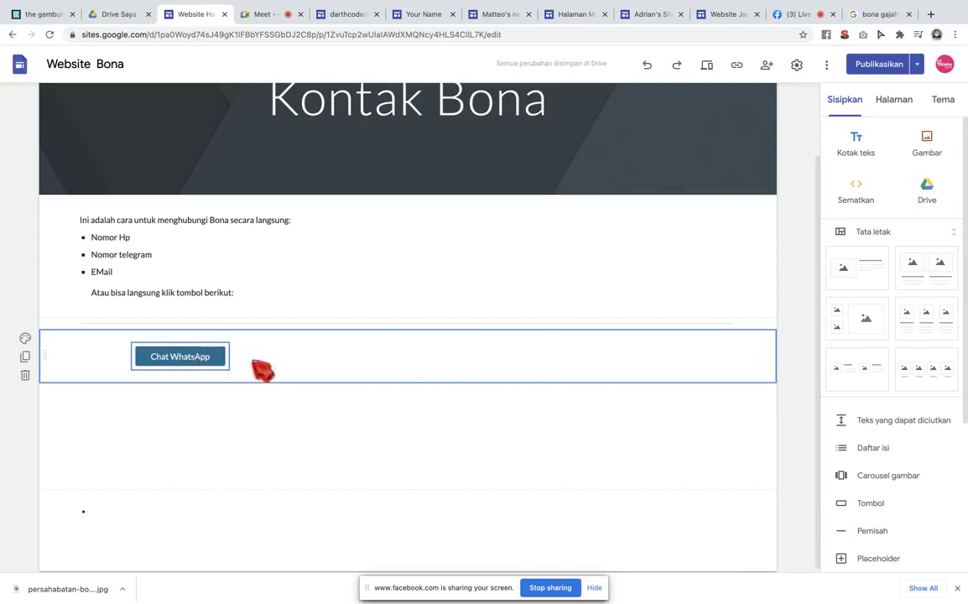
{"action": "left_click_drag", "start_coordinate": [858, 508], "coordinate": [436, 393]}
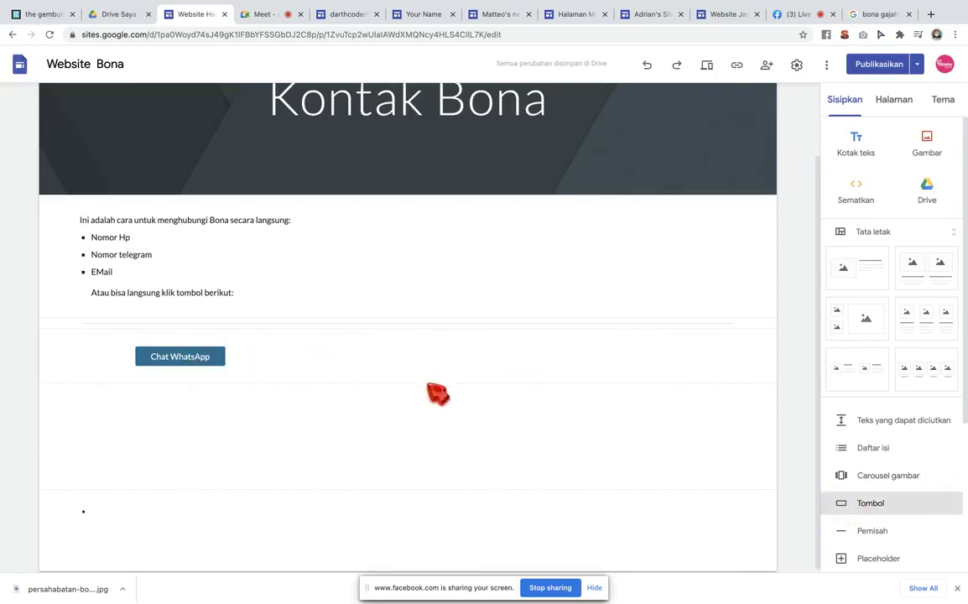
{"action": "type", "text": "Grup Telegram"}
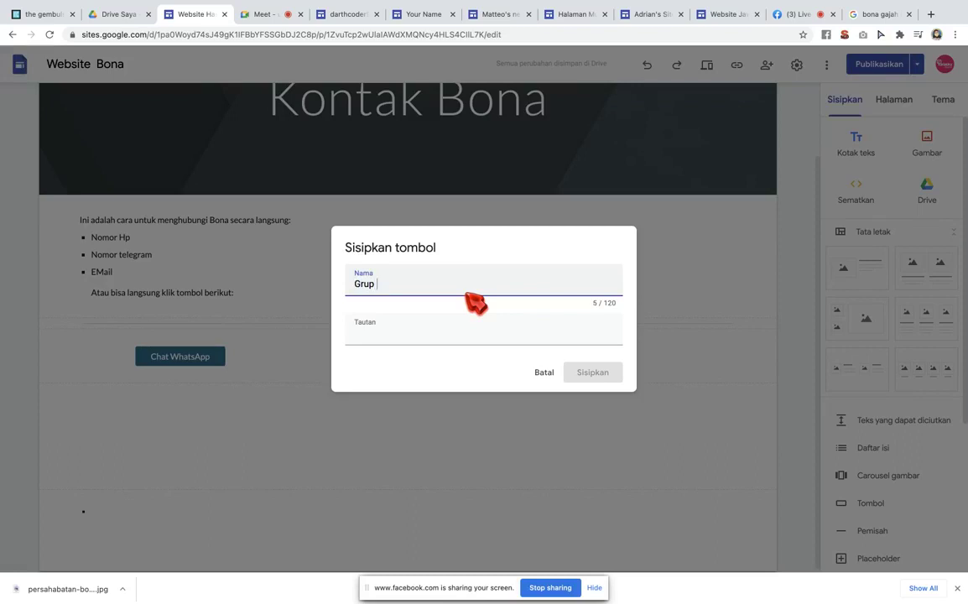
{"action": "left_click", "coordinate": [464, 343]}
{"action": "type", "text": "https://t.me/kelaskudigital"}
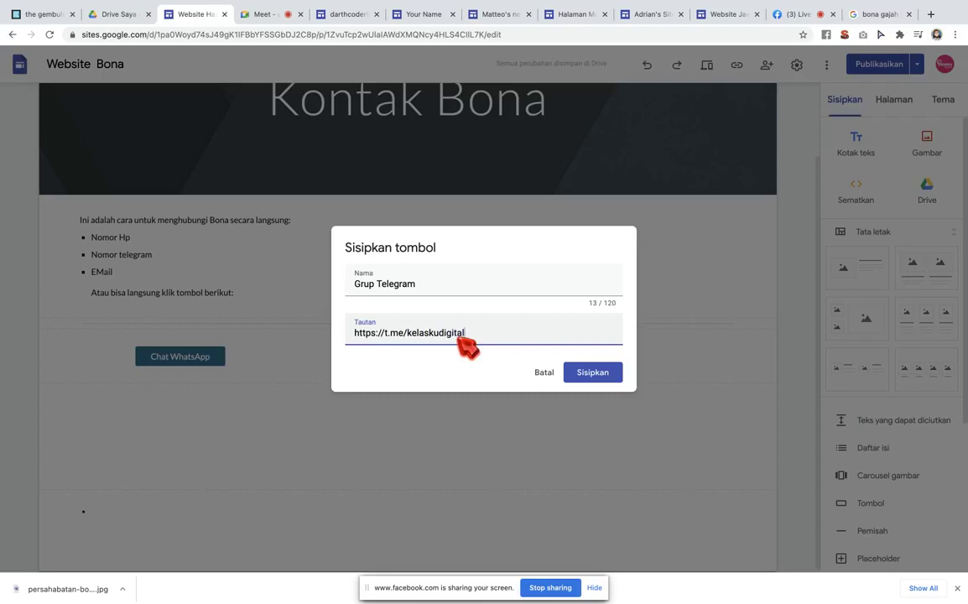
{"action": "left_click_drag", "start_coordinate": [373, 284], "coordinate": [352, 285]}
{"action": "type", "text": "Chann"}
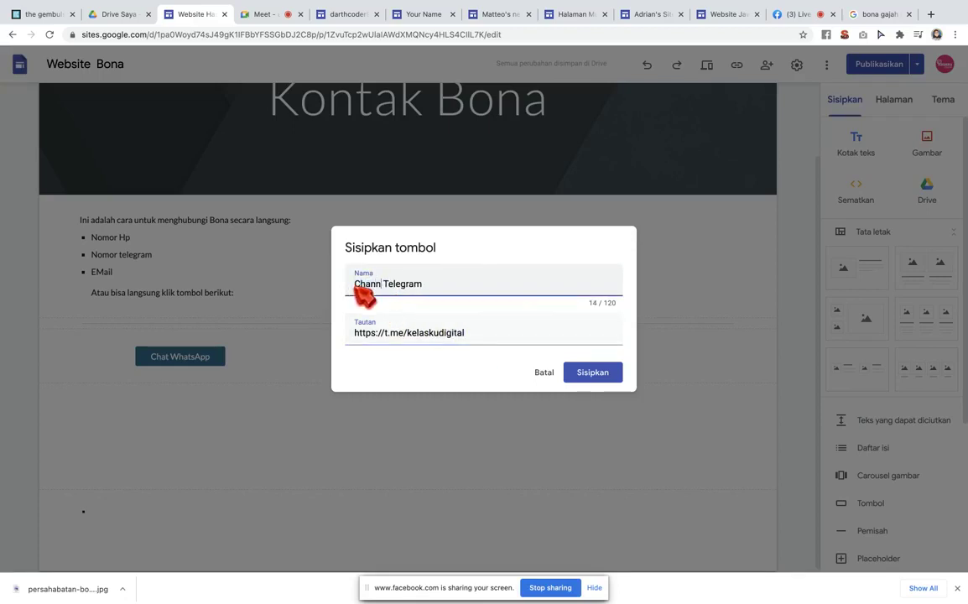
{"action": "type", "text": "el"}
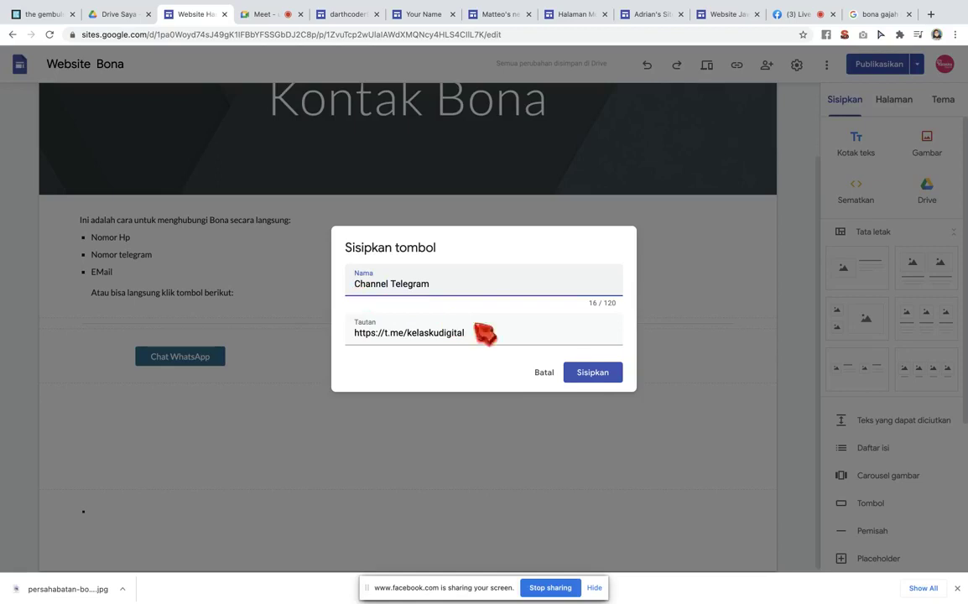
{"action": "left_click", "coordinate": [595, 374]}
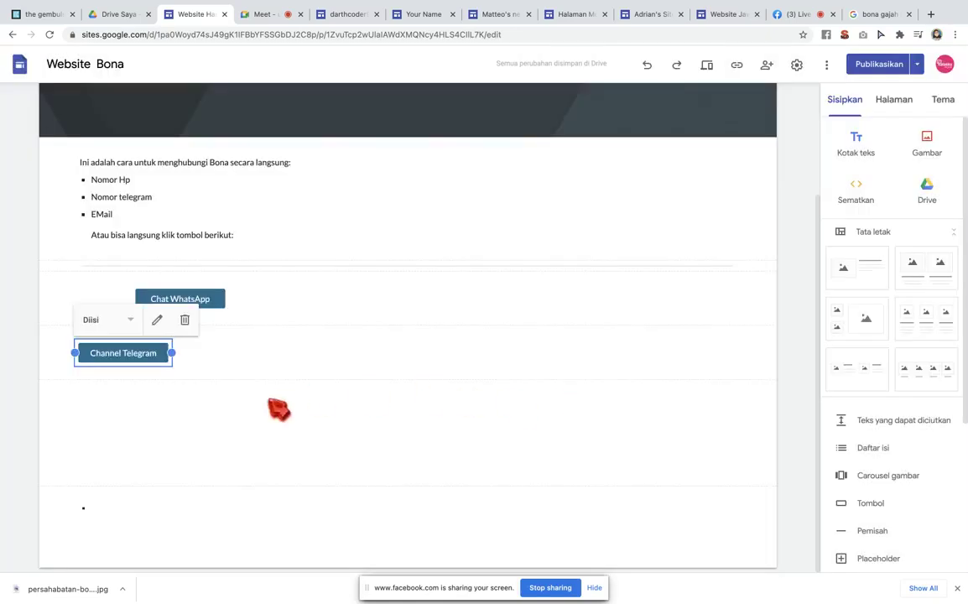
- Move the Channel Telegram button into the same row as Chat WhatsApp, and shift Chat WhatsApp further right
{"action": "left_click_drag", "start_coordinate": [154, 361], "coordinate": [479, 302]}
{"action": "left_click", "coordinate": [202, 355]}
{"action": "left_click_drag", "start_coordinate": [218, 361], "coordinate": [303, 359]}
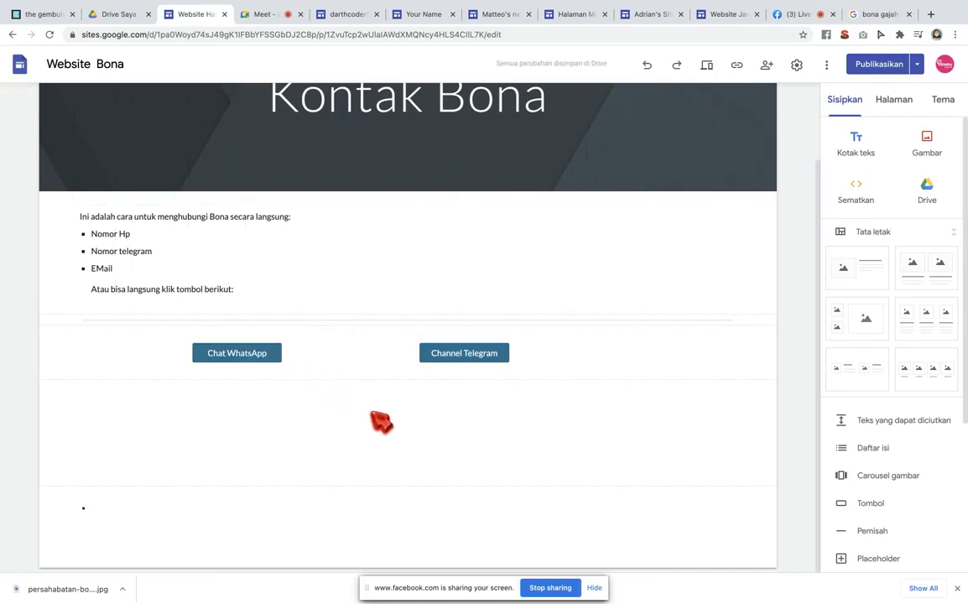
{"action": "scroll", "coordinate": [702, 352], "scroll_direction": "up", "scroll_amount": 2}
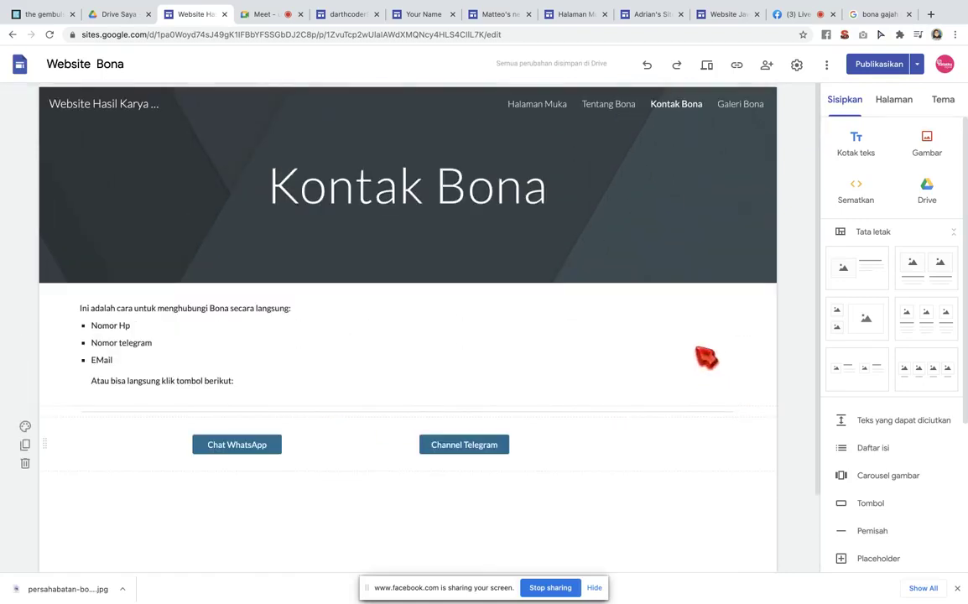
- On the Galeri Bona page, insert a layout of four captioned images, a divider, and a second four-image layout below it
{"action": "left_click", "coordinate": [608, 109]}
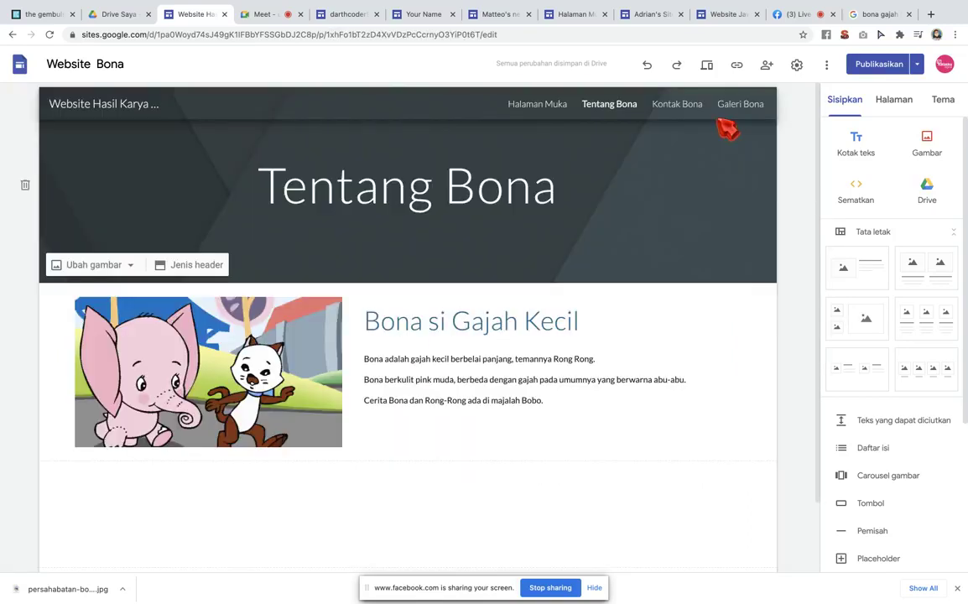
{"action": "left_click", "coordinate": [735, 107]}
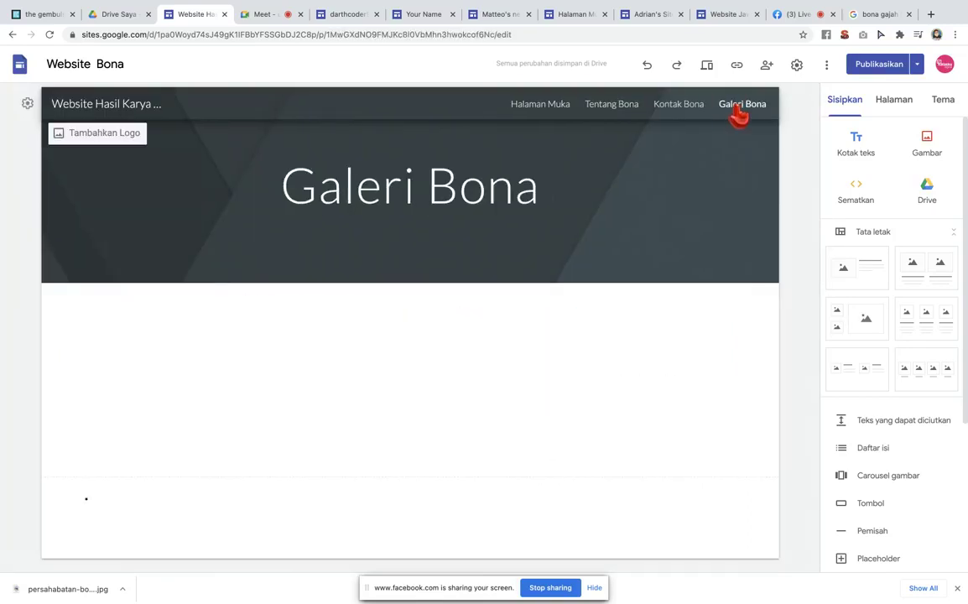
{"action": "left_click", "coordinate": [941, 380]}
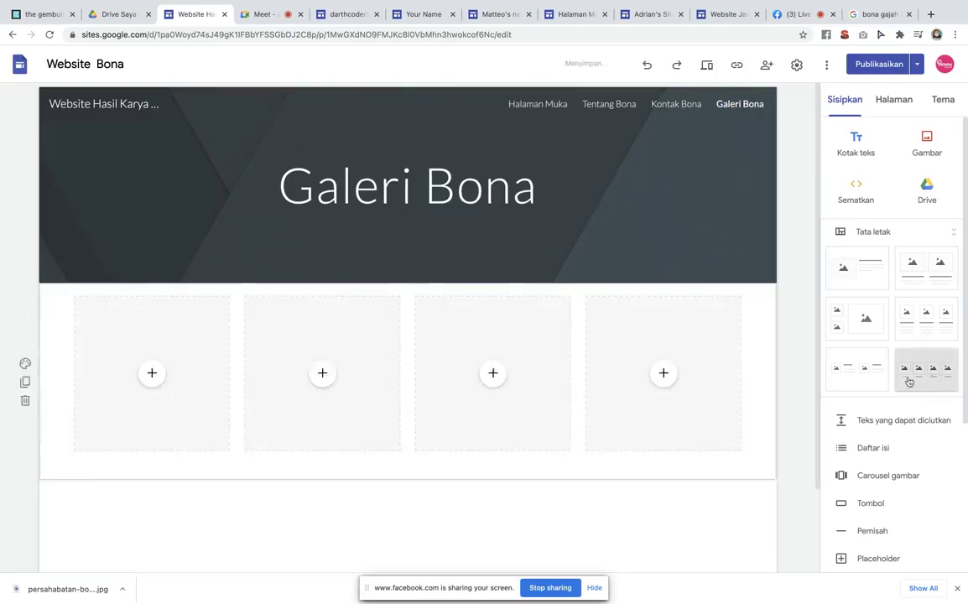
{"action": "left_click", "coordinate": [860, 530]}
{"action": "left_click", "coordinate": [920, 375]}
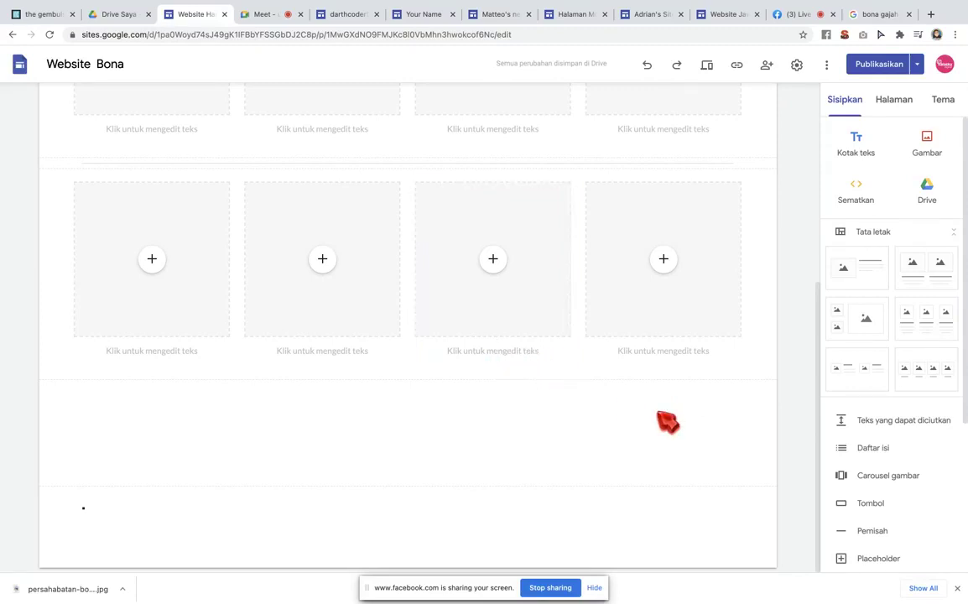
{"action": "scroll", "coordinate": [668, 422], "scroll_direction": "up", "scroll_amount": 3}
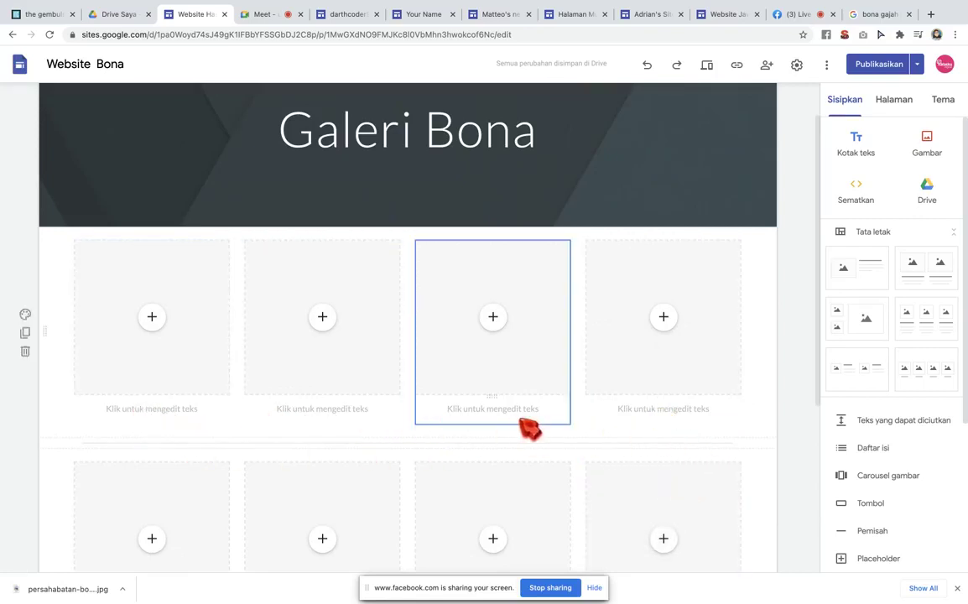
{"action": "scroll", "coordinate": [736, 453], "scroll_direction": "down", "scroll_amount": 1}
{"action": "scroll", "coordinate": [738, 453], "scroll_direction": "up", "scroll_amount": 2}
{"action": "scroll", "coordinate": [751, 428], "scroll_direction": "down", "scroll_amount": 4}
{"action": "scroll", "coordinate": [751, 430], "scroll_direction": "up", "scroll_amount": 4}
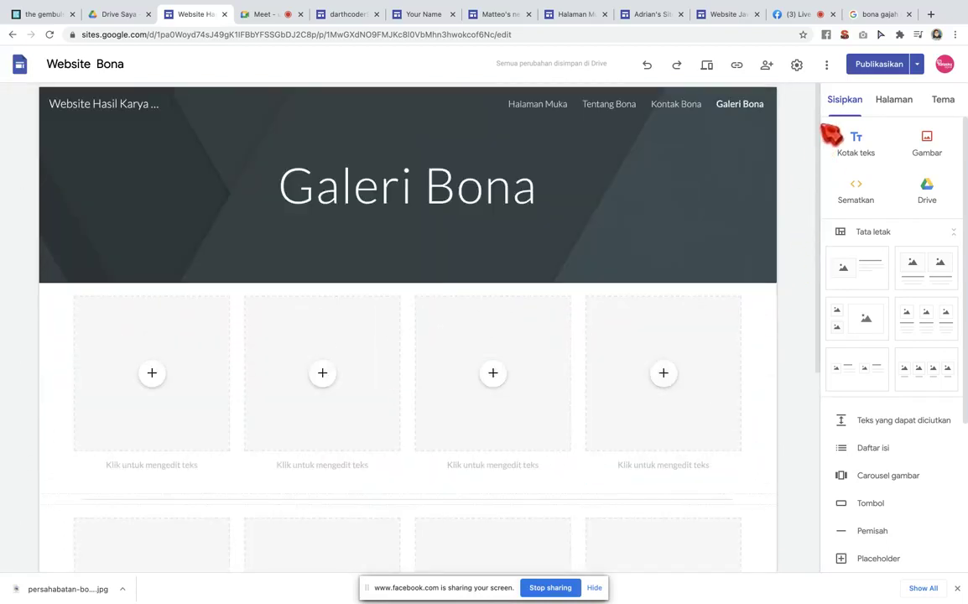
- Hide the screen-sharing notice and open the review of unpublished site changes
{"action": "left_click", "coordinate": [917, 71]}
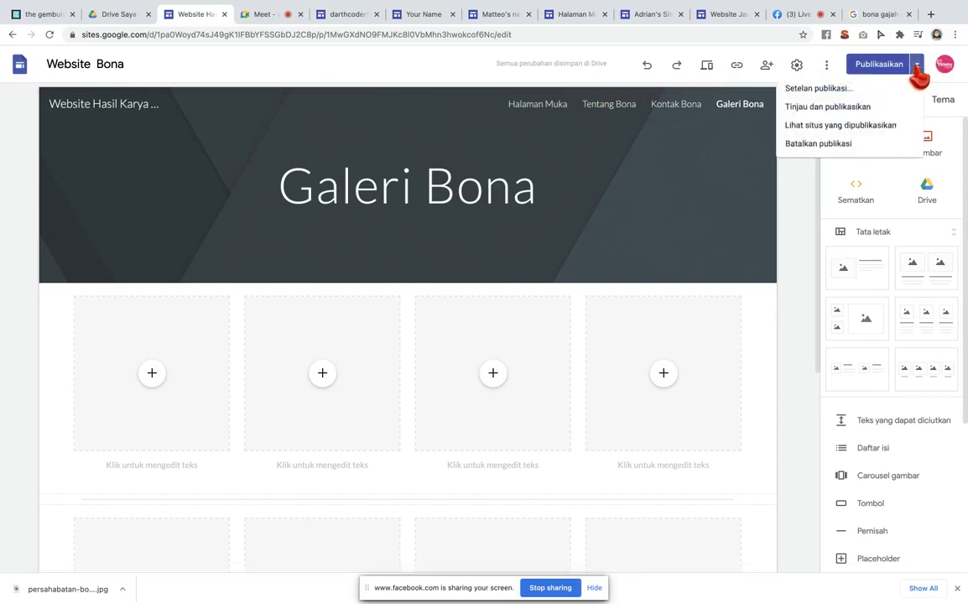
{"action": "left_click", "coordinate": [885, 66]}
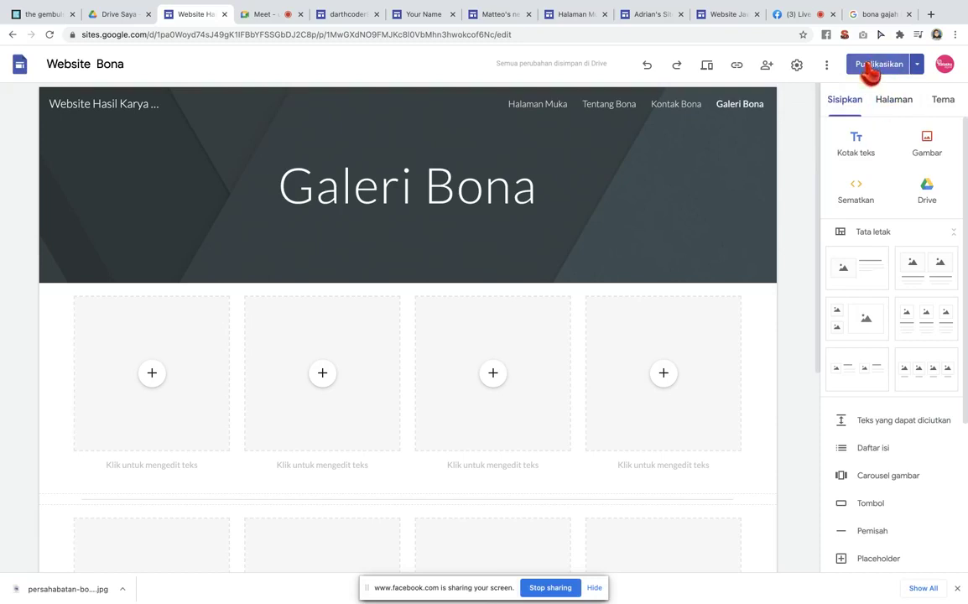
{"action": "left_click", "coordinate": [593, 588]}
{"action": "left_click", "coordinate": [592, 587]}
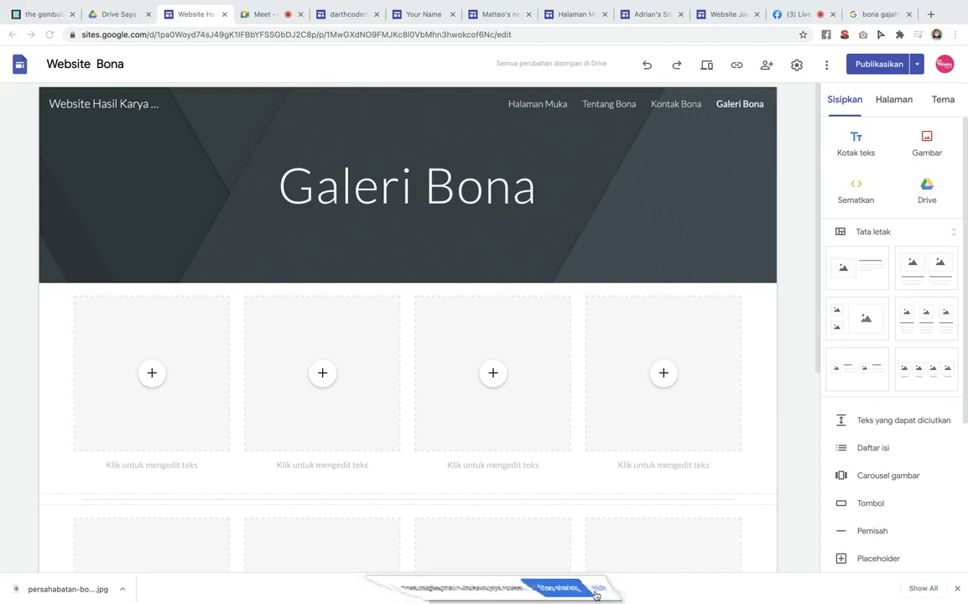
{"action": "left_click", "coordinate": [870, 70]}
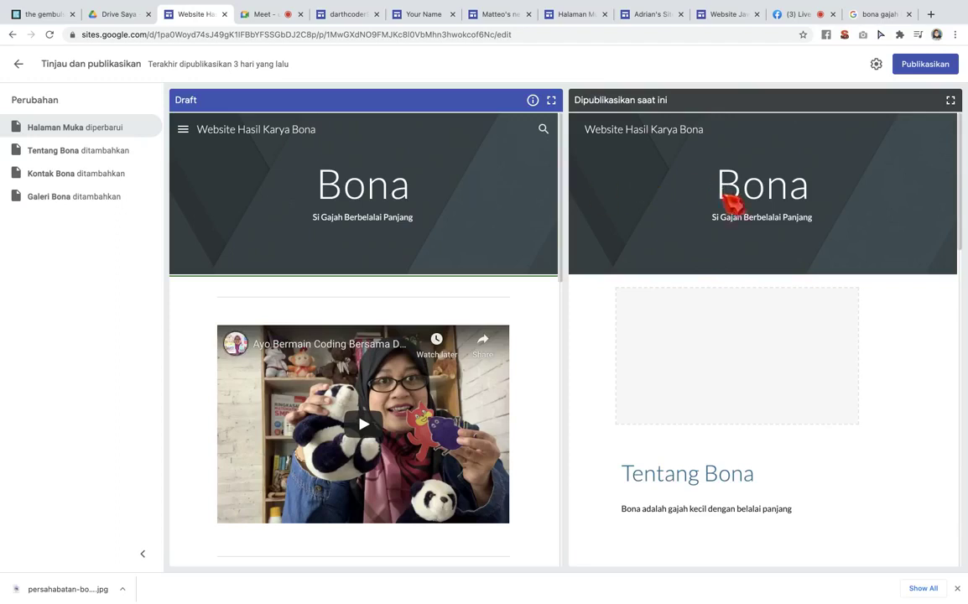
- Review the changes to Halaman Muka, Tentang Bona and Galeri Bona and the draft's navigation menu, and publish the site
{"action": "scroll", "coordinate": [855, 337], "scroll_direction": "down", "scroll_amount": 2}
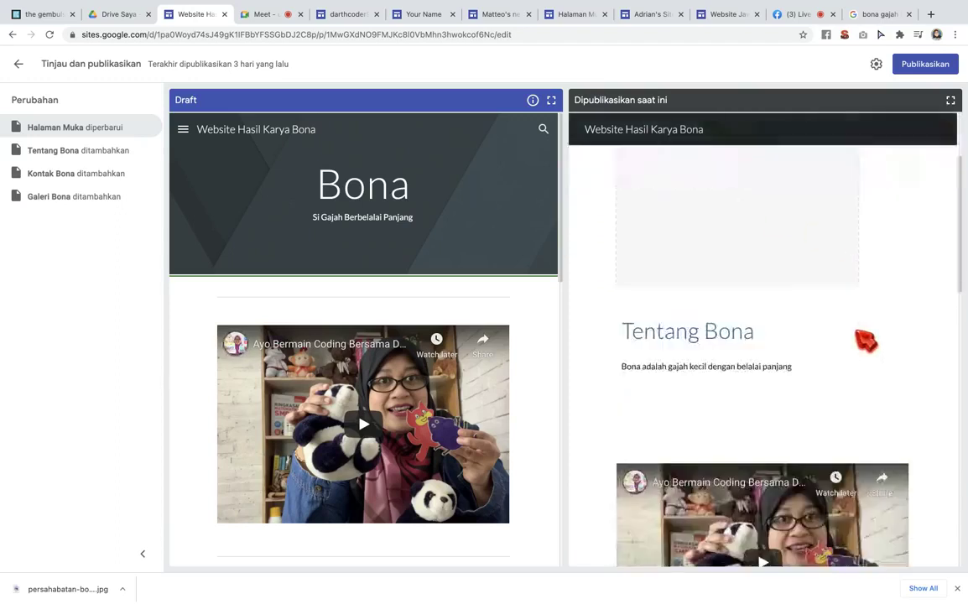
{"action": "scroll", "coordinate": [850, 336], "scroll_direction": "up", "scroll_amount": 2}
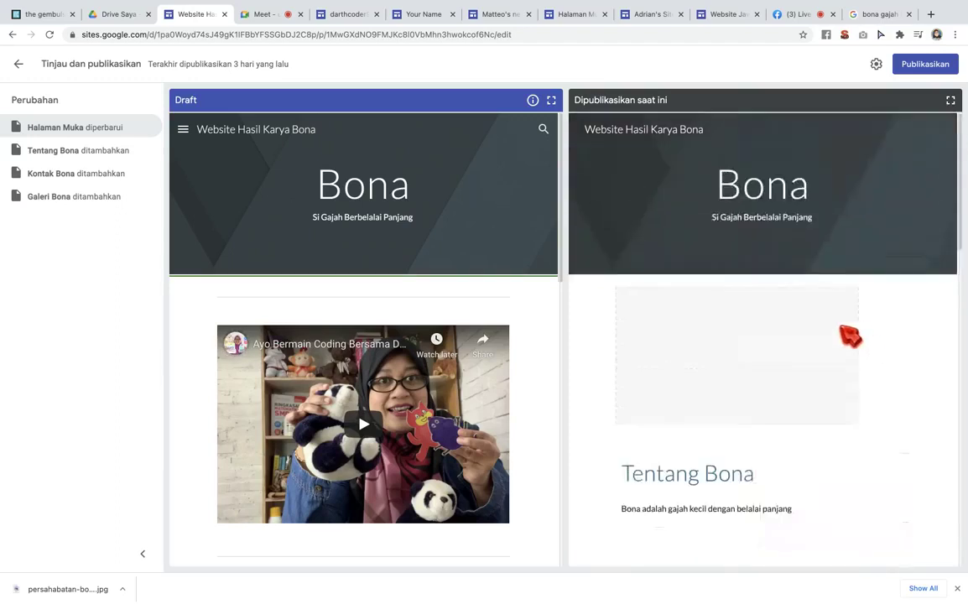
{"action": "left_click", "coordinate": [80, 154]}
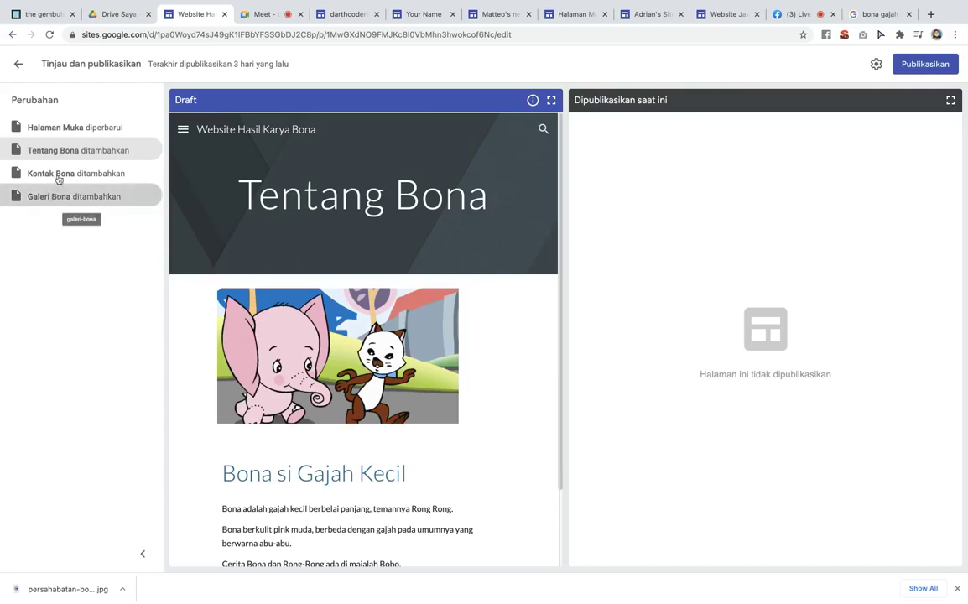
{"action": "left_click", "coordinate": [59, 197]}
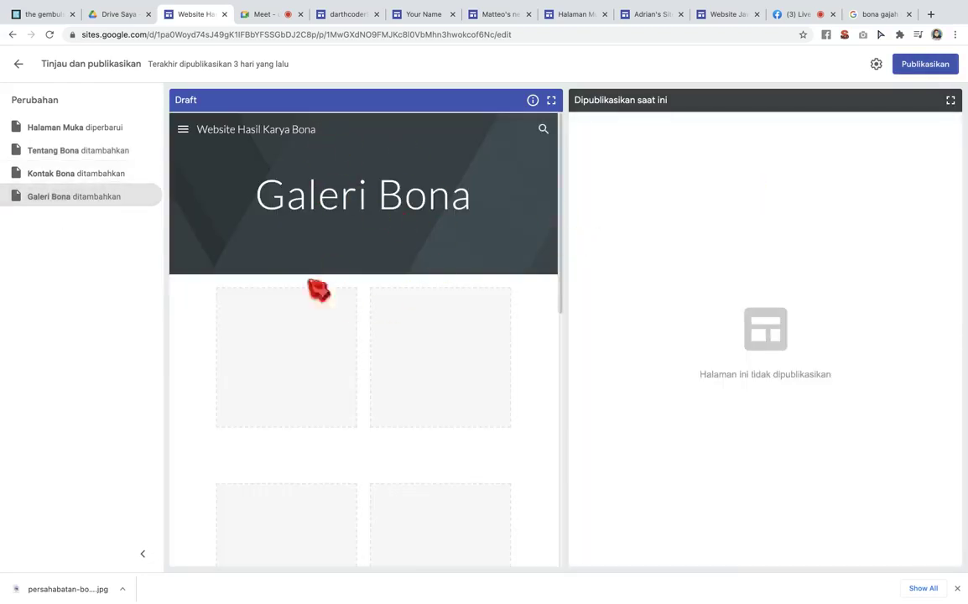
{"action": "left_click", "coordinate": [87, 131]}
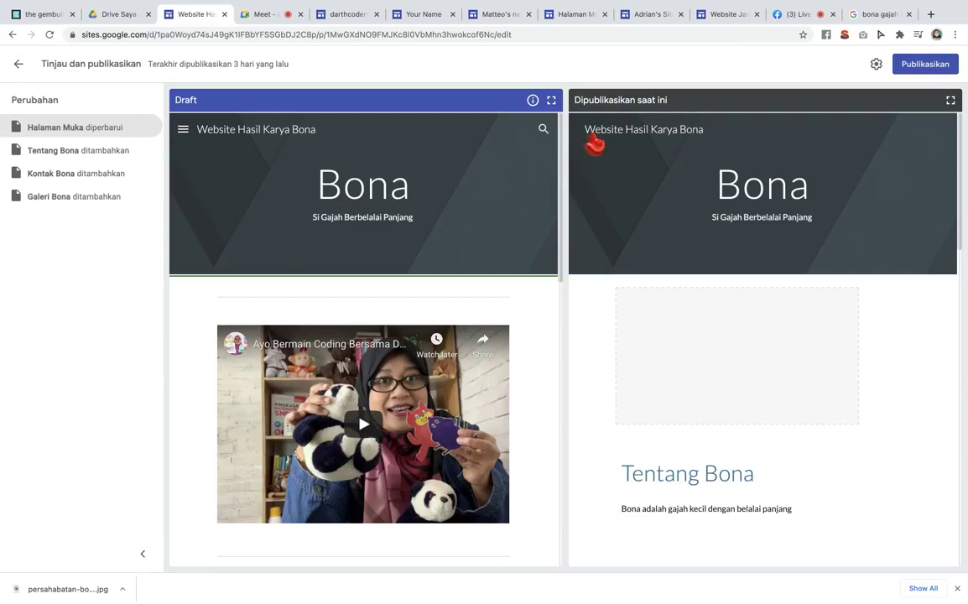
{"action": "left_click", "coordinate": [183, 129]}
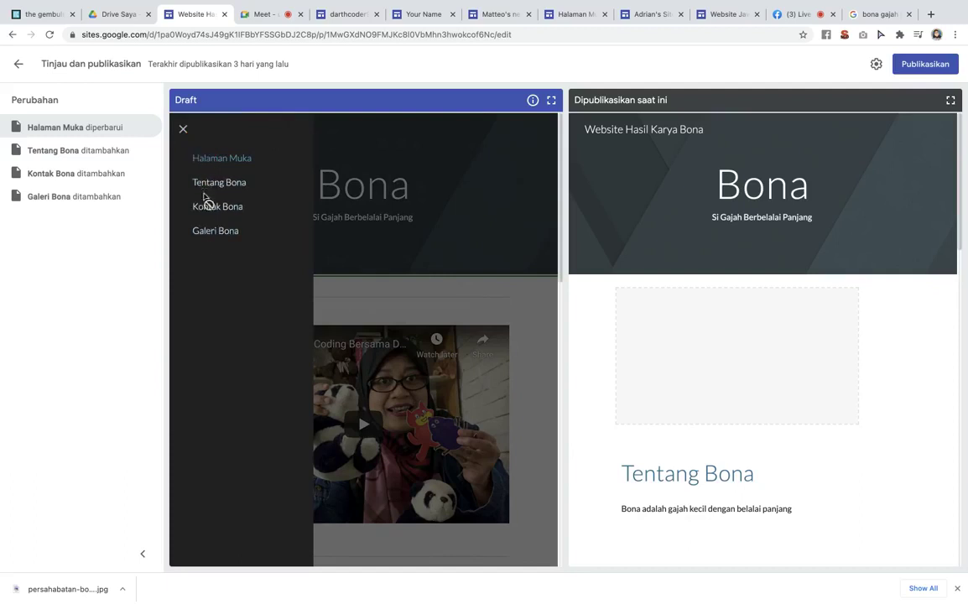
{"action": "left_click", "coordinate": [183, 130]}
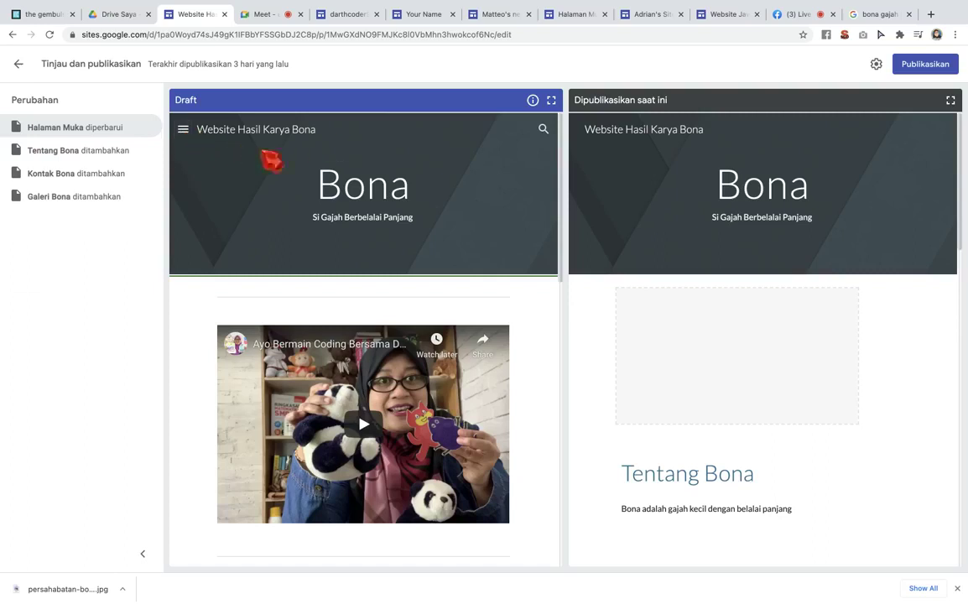
{"action": "left_click", "coordinate": [922, 74]}
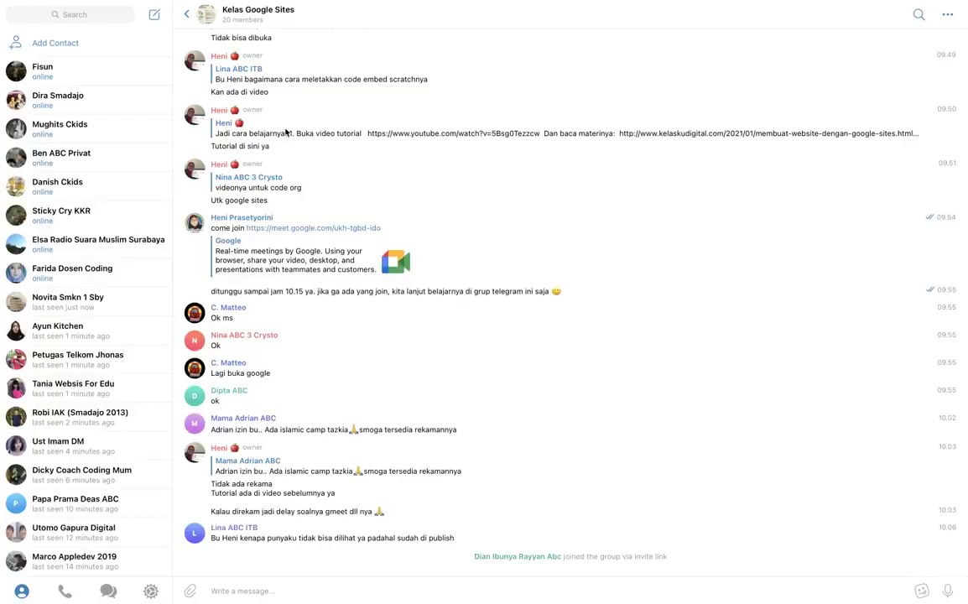
- Switch to Telegram and look through the earlier messages of the Kelas Google Sites group
{"action": "scroll", "coordinate": [303, 138], "scroll_direction": "up", "scroll_amount": 20}
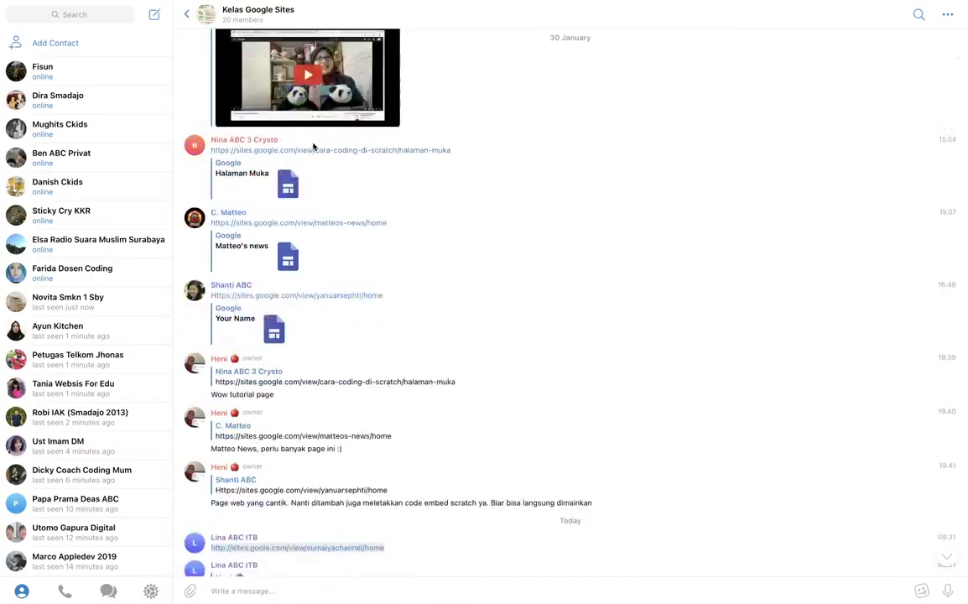
{"action": "scroll", "coordinate": [315, 147], "scroll_direction": "up", "scroll_amount": 10}
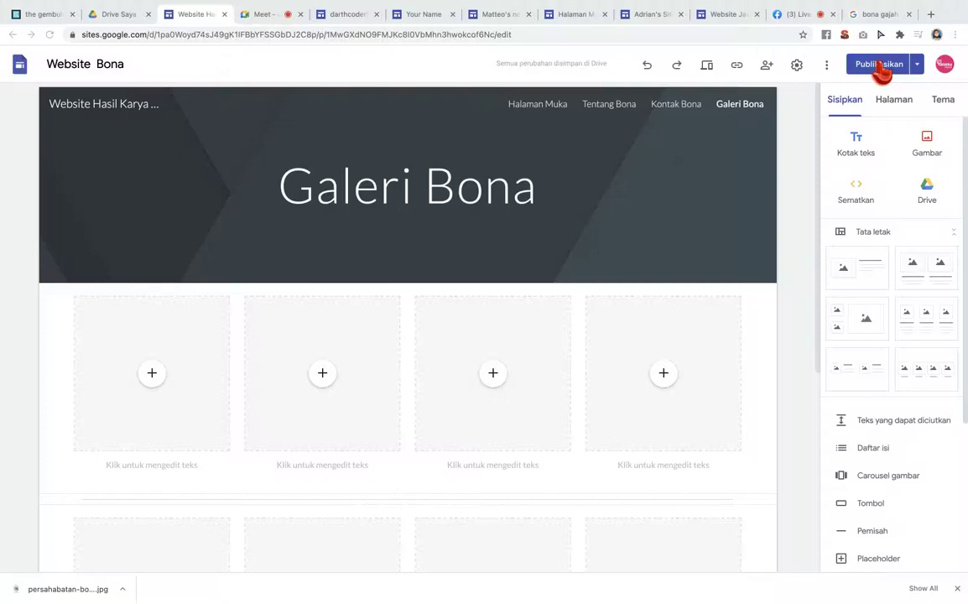
- Visit kelaskudigital.com in a new browser tab and close that tab again
{"action": "left_click", "coordinate": [932, 14]}
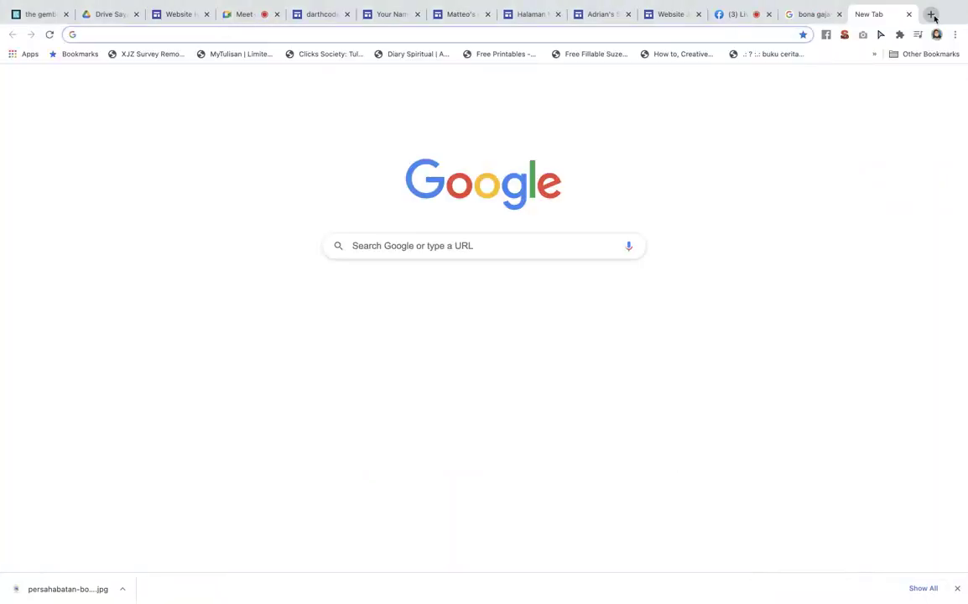
{"action": "type", "text": "kel"}
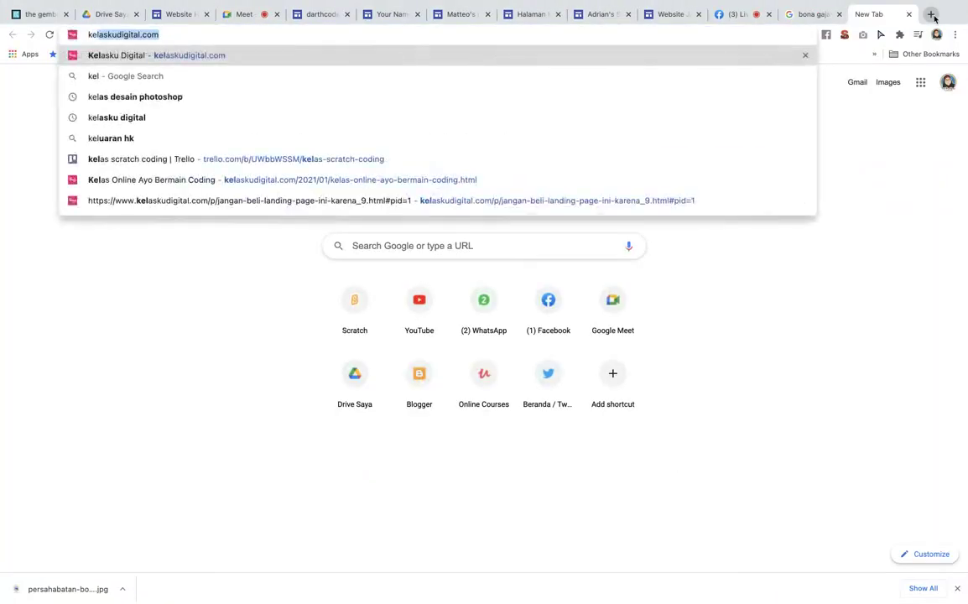
{"action": "key", "text": "Return"}
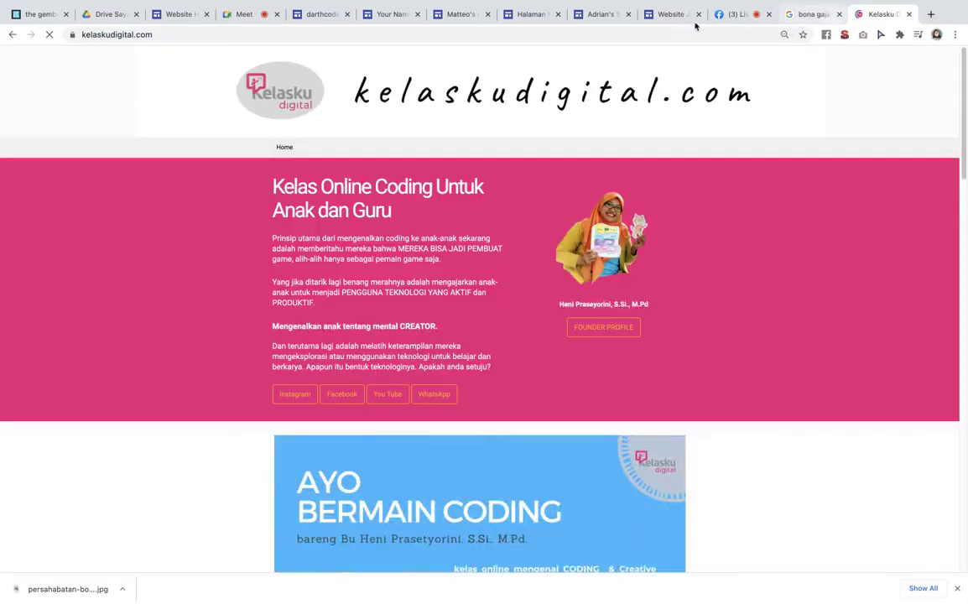
{"action": "key", "text": "ctrl+w"}
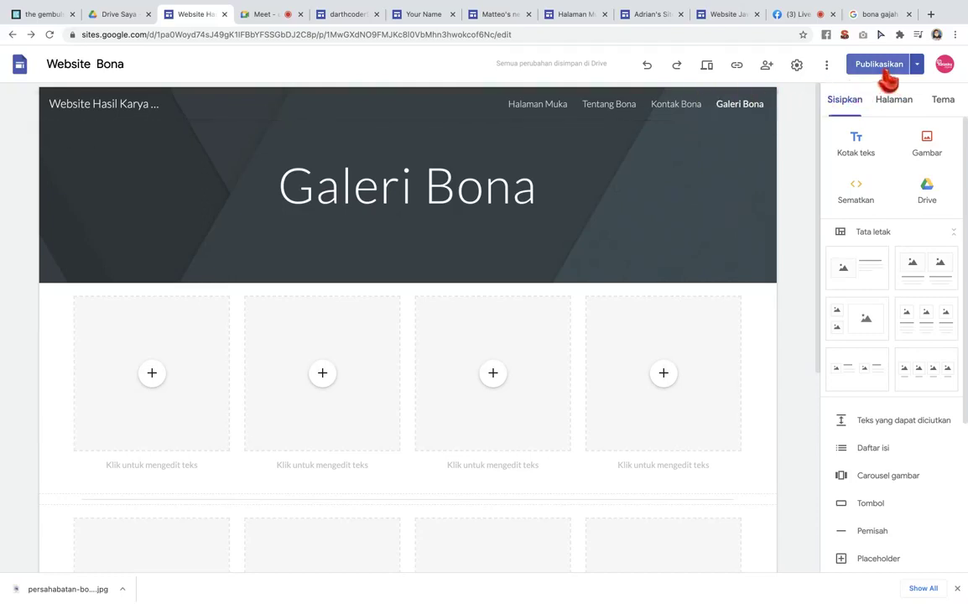
- Check the site for unpublished changes, return to the editor, and view the published site
{"action": "left_click", "coordinate": [879, 67]}
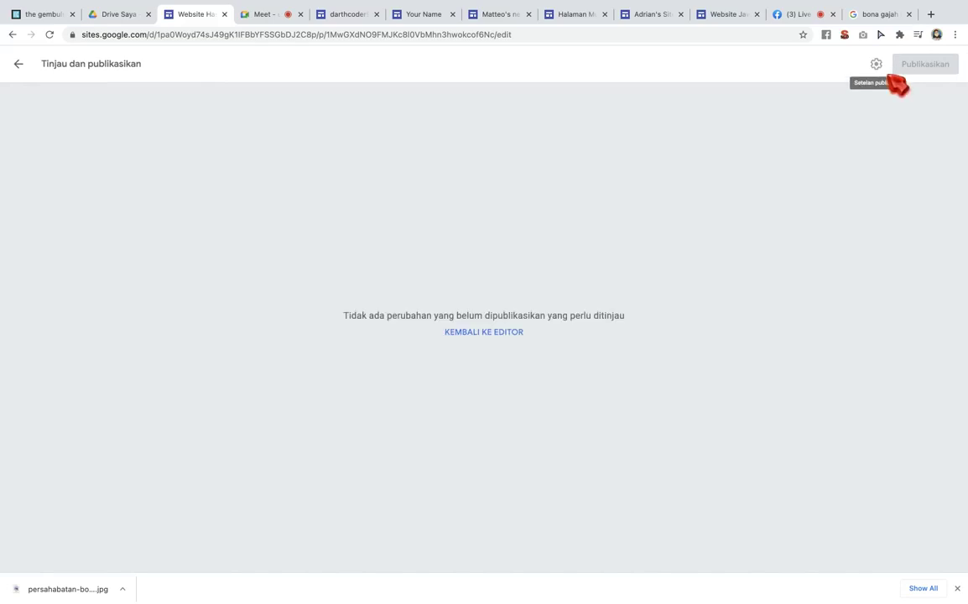
{"action": "left_click", "coordinate": [18, 66]}
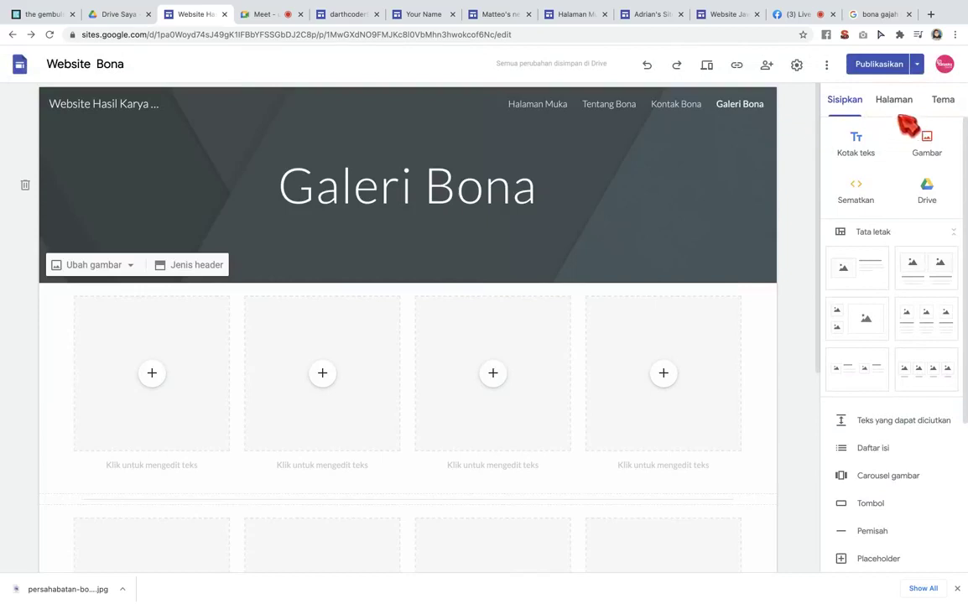
{"action": "left_click", "coordinate": [917, 64]}
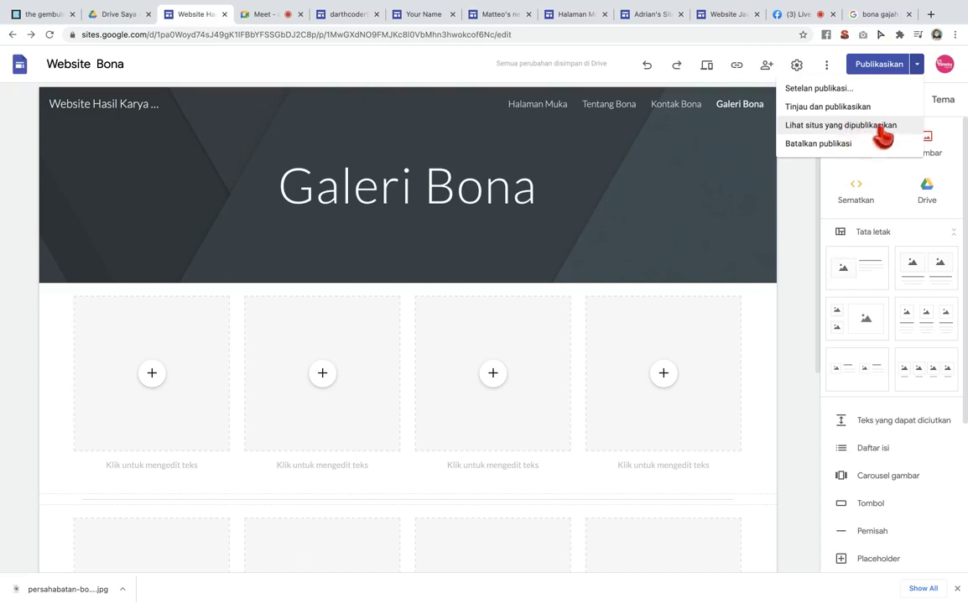
{"action": "left_click", "coordinate": [784, 126]}
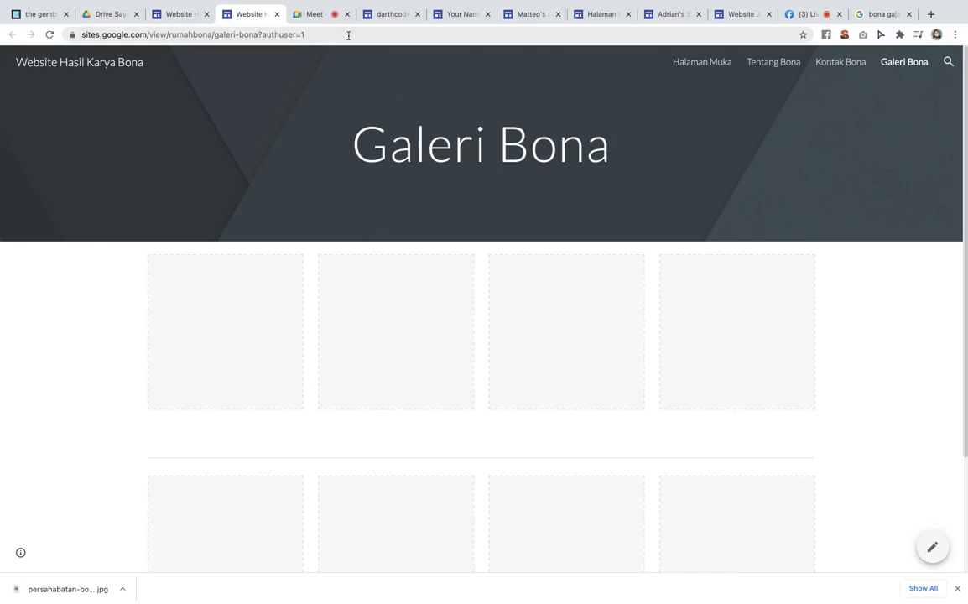
- Copy the full web address of the published Galeri Bona page
{"action": "left_click", "coordinate": [348, 35]}
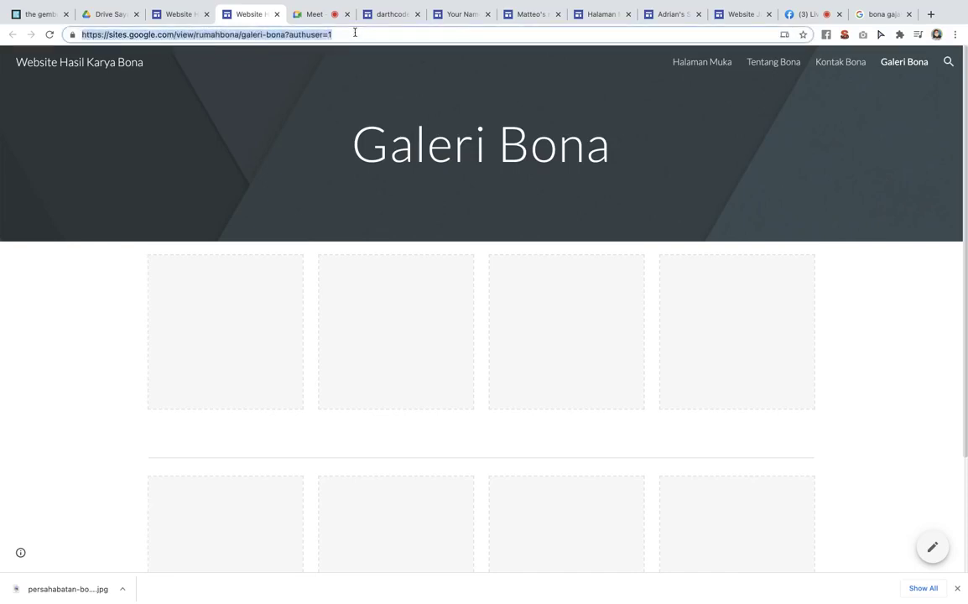
{"action": "double_click", "coordinate": [355, 32]}
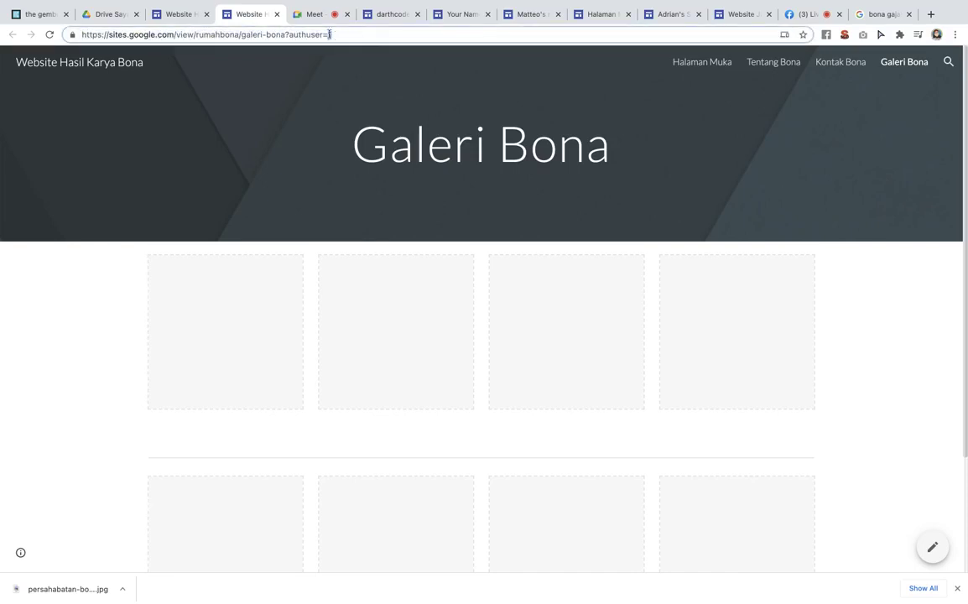
{"action": "triple_click", "coordinate": [344, 34]}
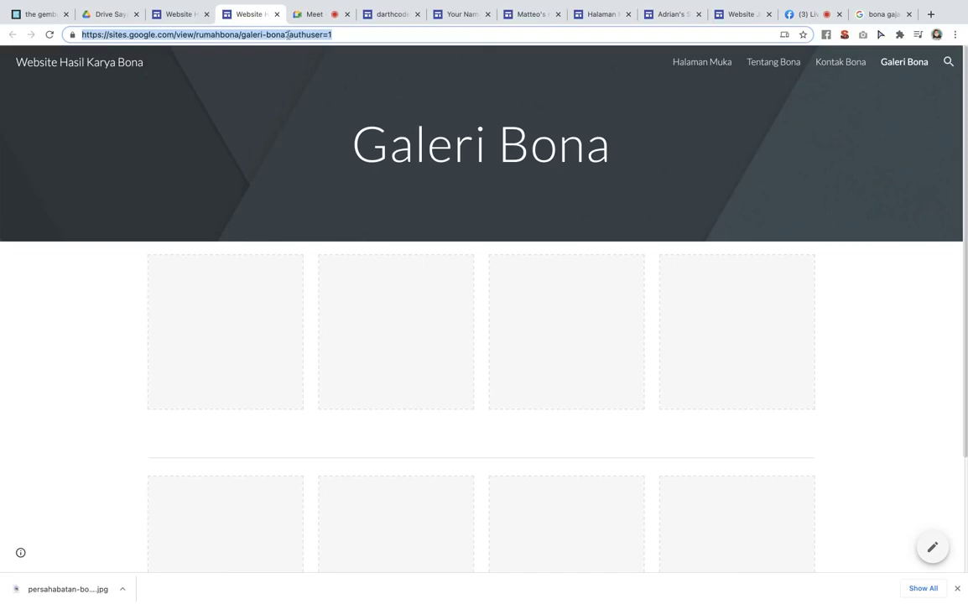
{"action": "double_click", "coordinate": [355, 37]}
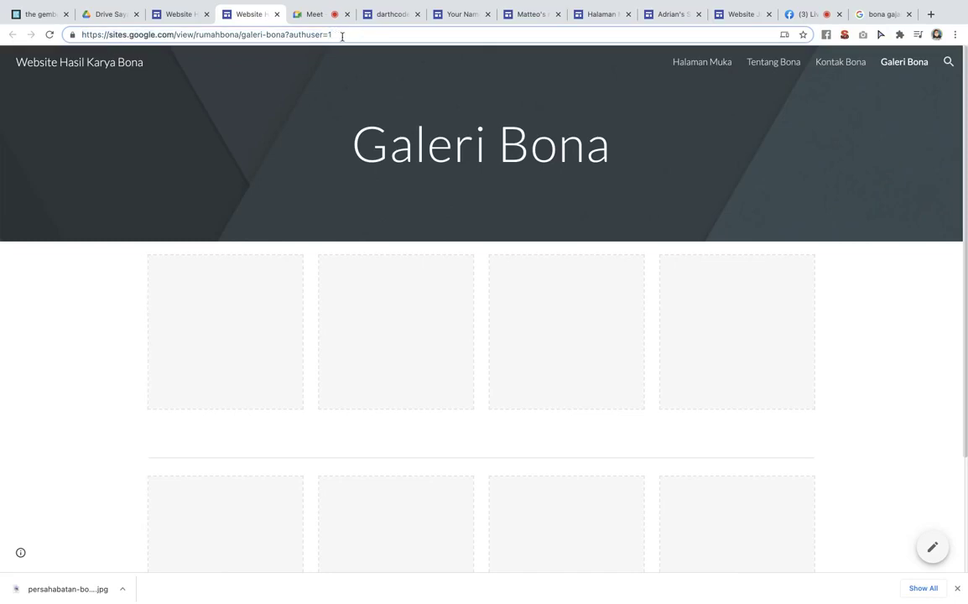
{"action": "left_click_drag", "start_coordinate": [348, 35], "coordinate": [114, 27]}
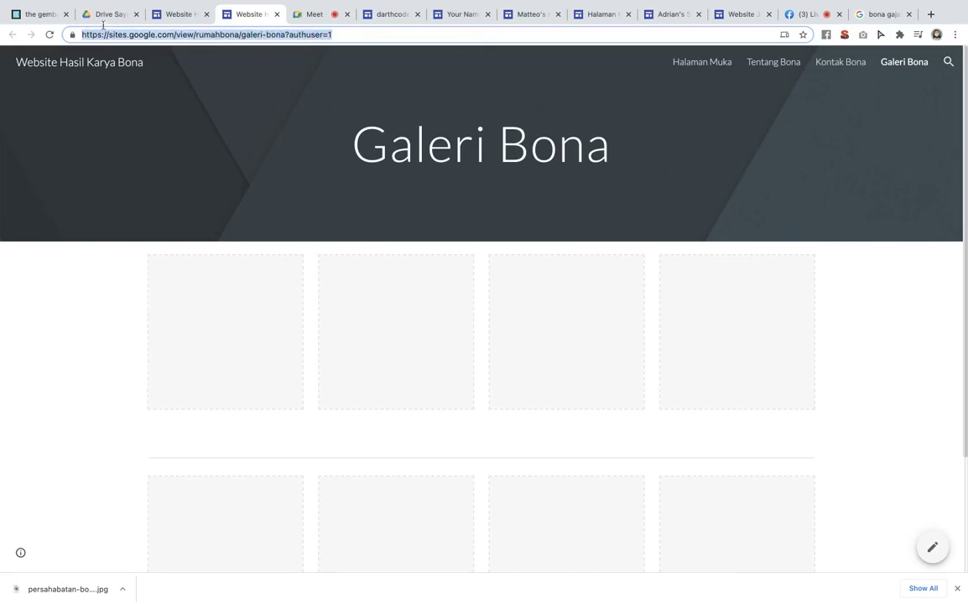
{"action": "double_click", "coordinate": [303, 35]}
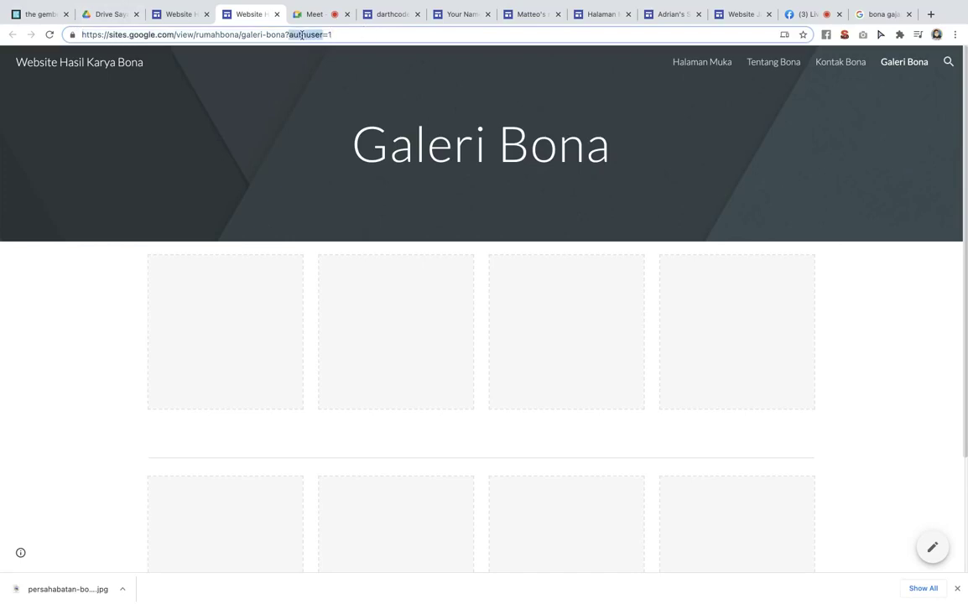
{"action": "triple_click", "coordinate": [303, 36]}
{"action": "double_click", "coordinate": [303, 35]}
{"action": "triple_click", "coordinate": [303, 35]}
{"action": "double_click", "coordinate": [303, 35]}
{"action": "triple_click", "coordinate": [342, 34]}
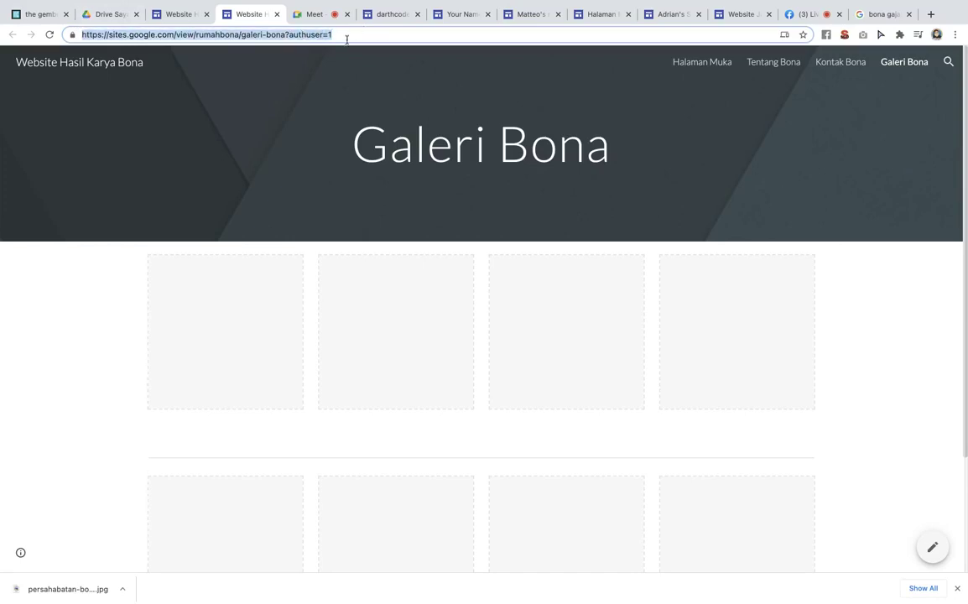
{"action": "right_click", "coordinate": [325, 33]}
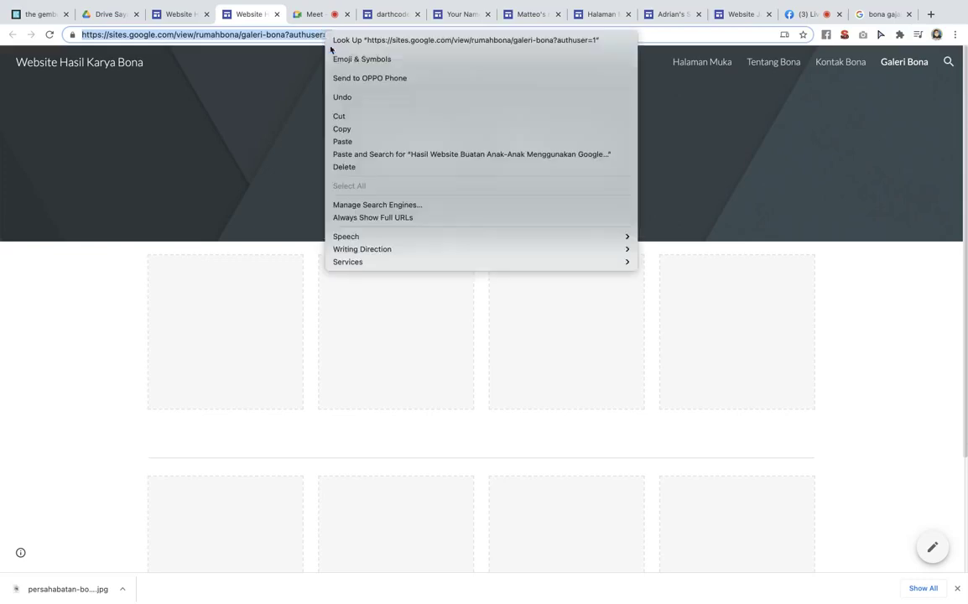
{"action": "left_click", "coordinate": [363, 128]}
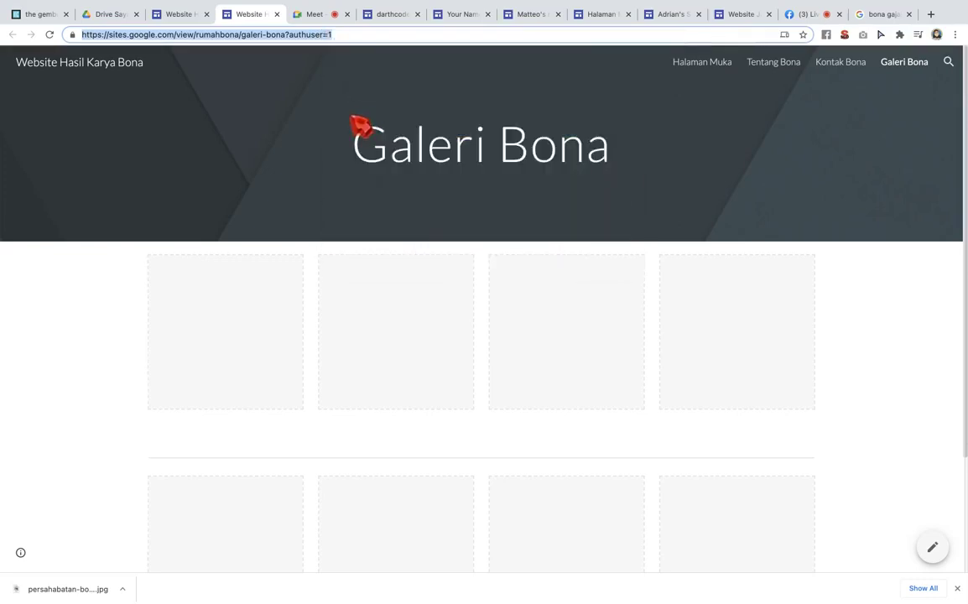
- Switch to Telegram and send the copied Galeri Bona link to the Kelas Google Sites group
{"action": "key", "text": "super+Tab"}
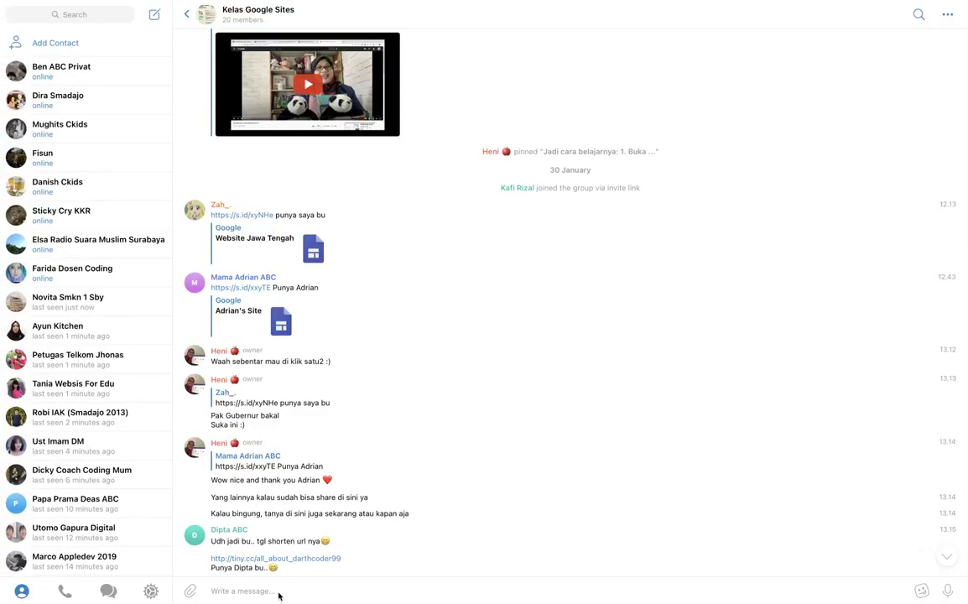
{"action": "left_click", "coordinate": [280, 592]}
{"action": "key", "text": "super+v"}
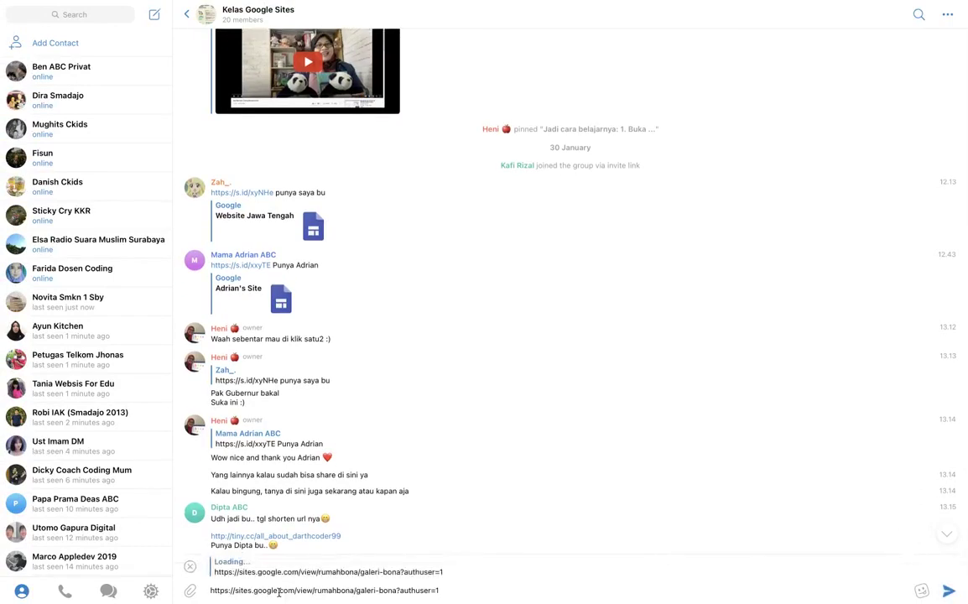
{"action": "key", "text": "Return"}
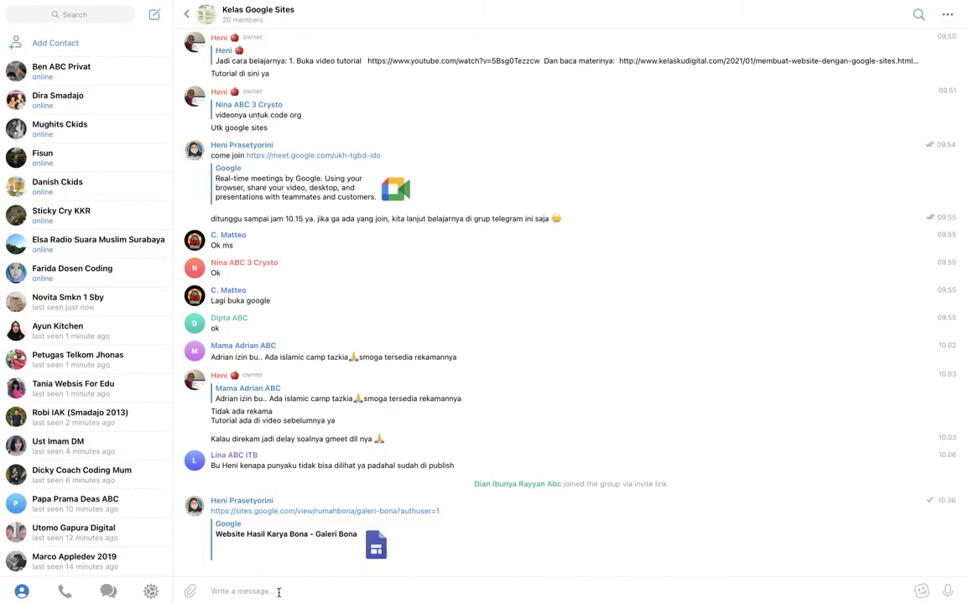
- Switch back to the browser and browse the published site's Halaman Muka, Tentang Bona, Kontak Bona and Galeri Bona pages
{"action": "key", "text": "super+Tab"}
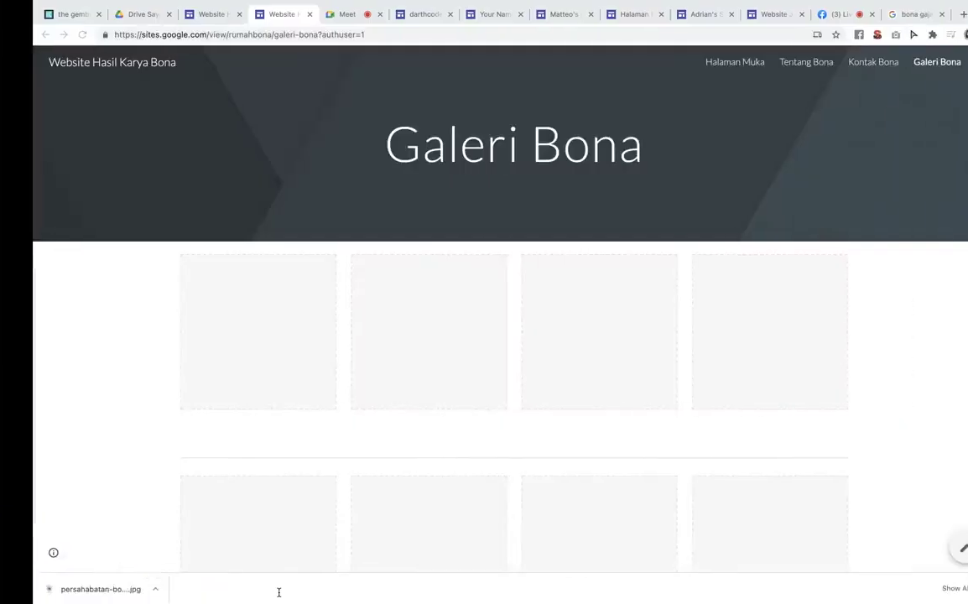
{"action": "key", "text": "super+l"}
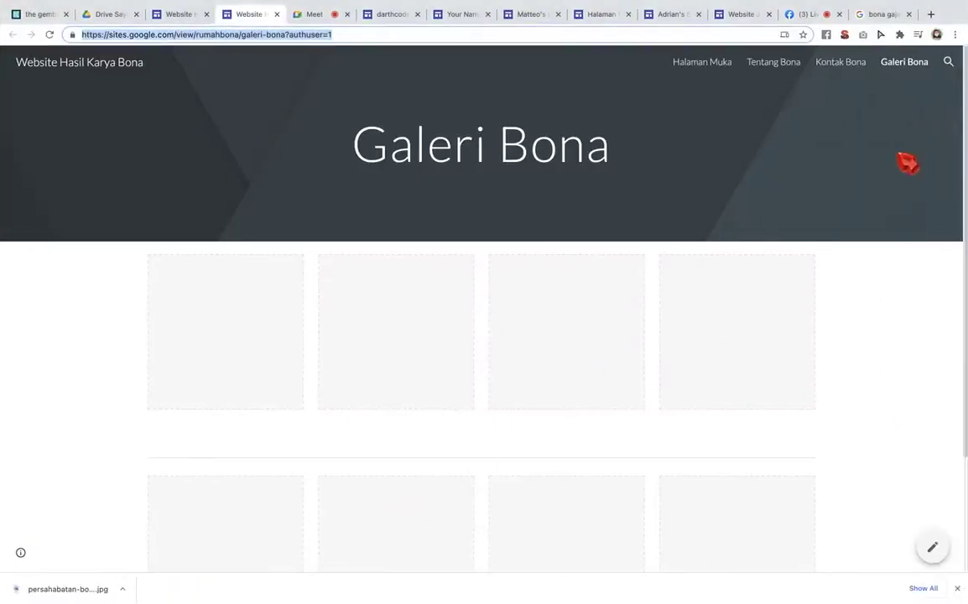
{"action": "left_click", "coordinate": [702, 69]}
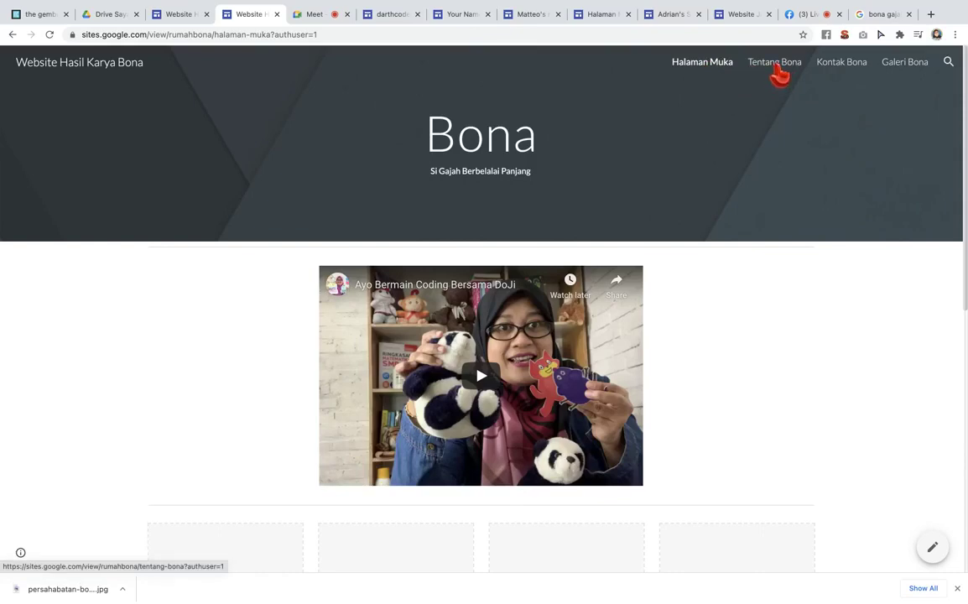
{"action": "left_click", "coordinate": [778, 73]}
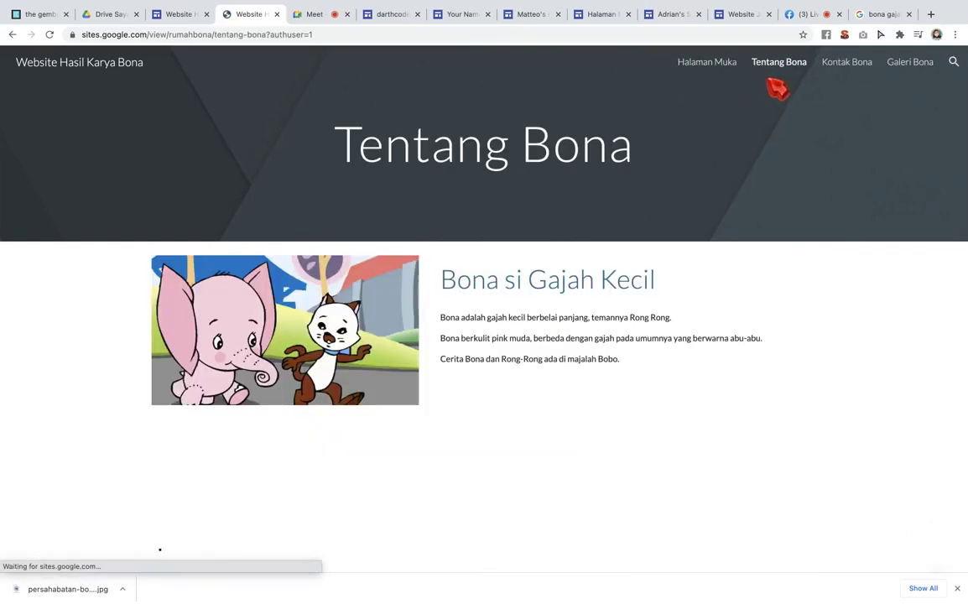
{"action": "left_click", "coordinate": [841, 70]}
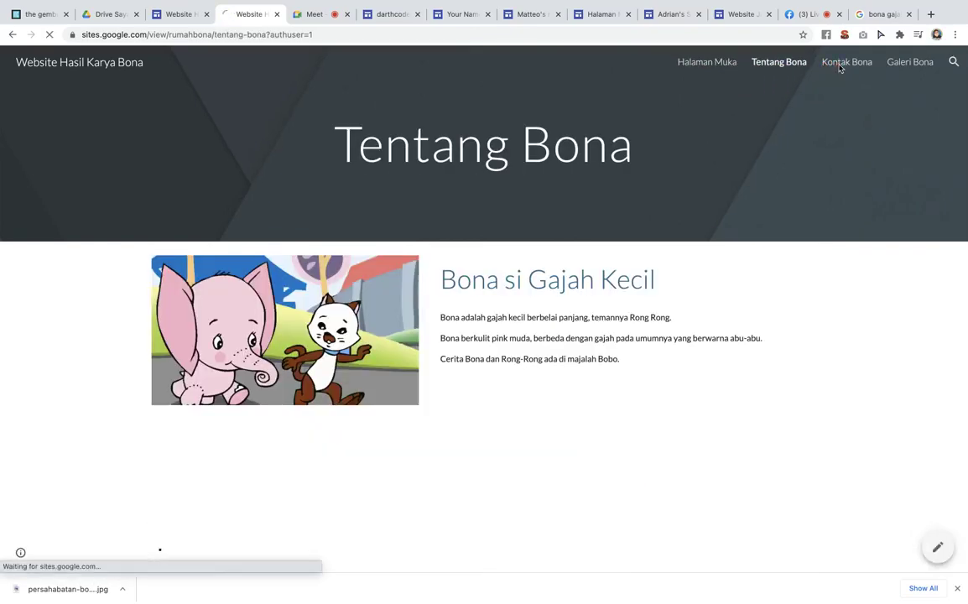
{"action": "left_click", "coordinate": [903, 70]}
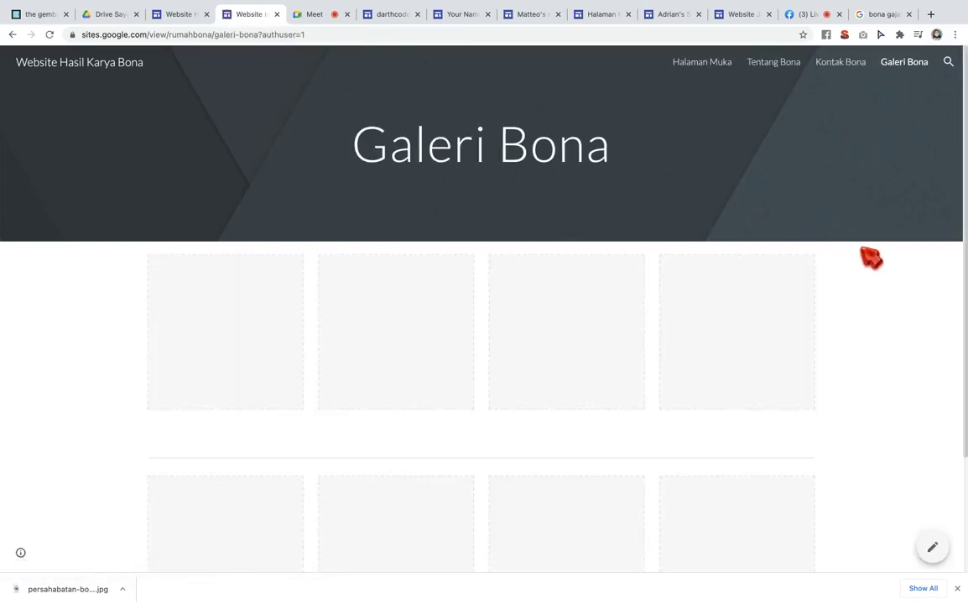
{"action": "left_click", "coordinate": [701, 71]}
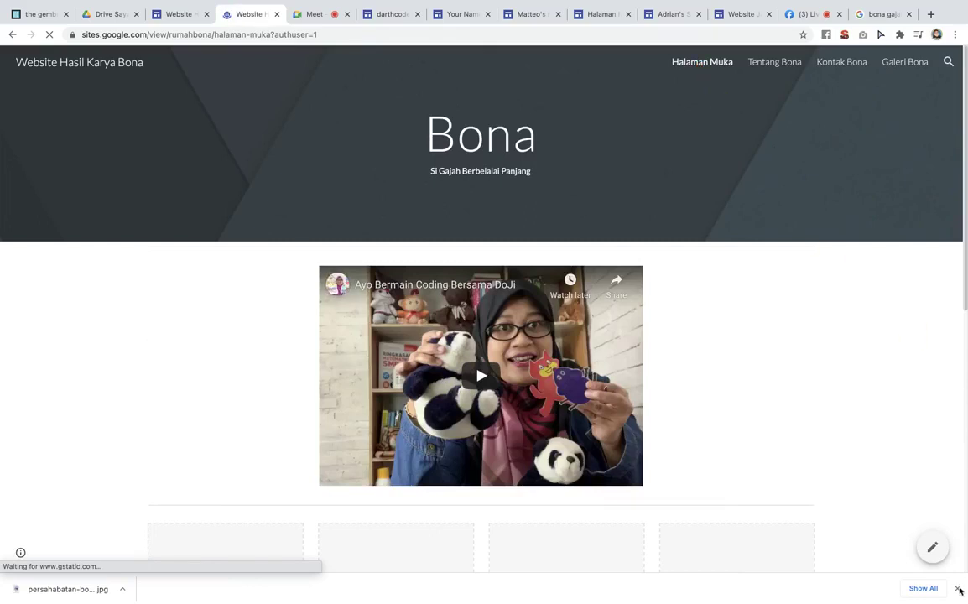
{"action": "scroll", "coordinate": [778, 391], "scroll_direction": "down", "scroll_amount": 3}
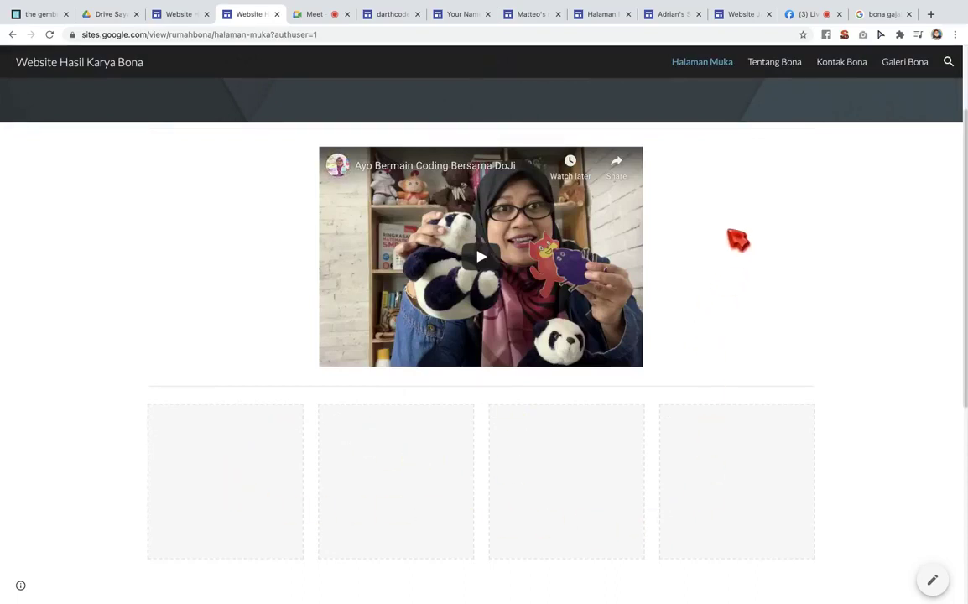
{"action": "scroll", "coordinate": [739, 229], "scroll_direction": "up", "scroll_amount": 3}
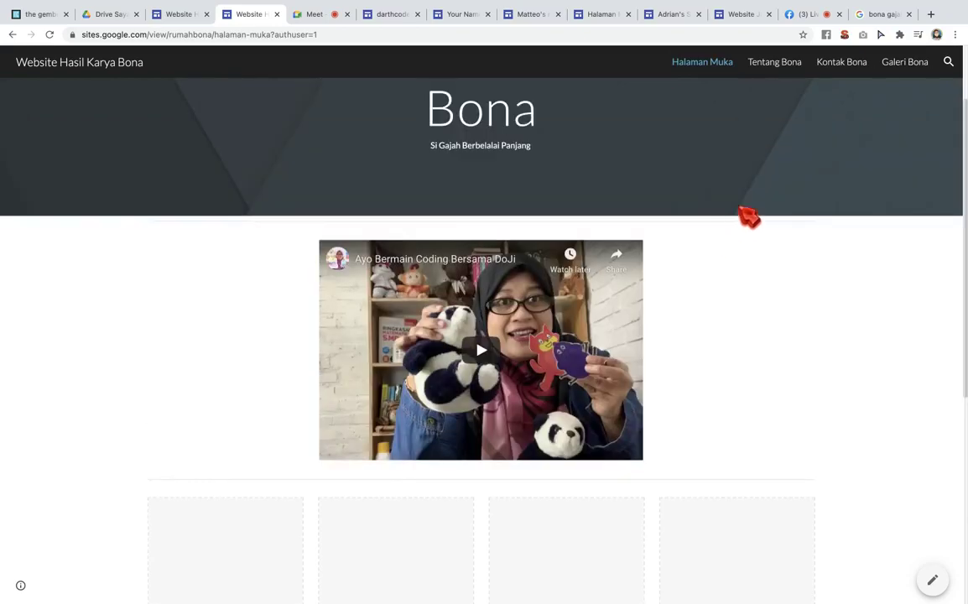
{"action": "left_click", "coordinate": [773, 69]}
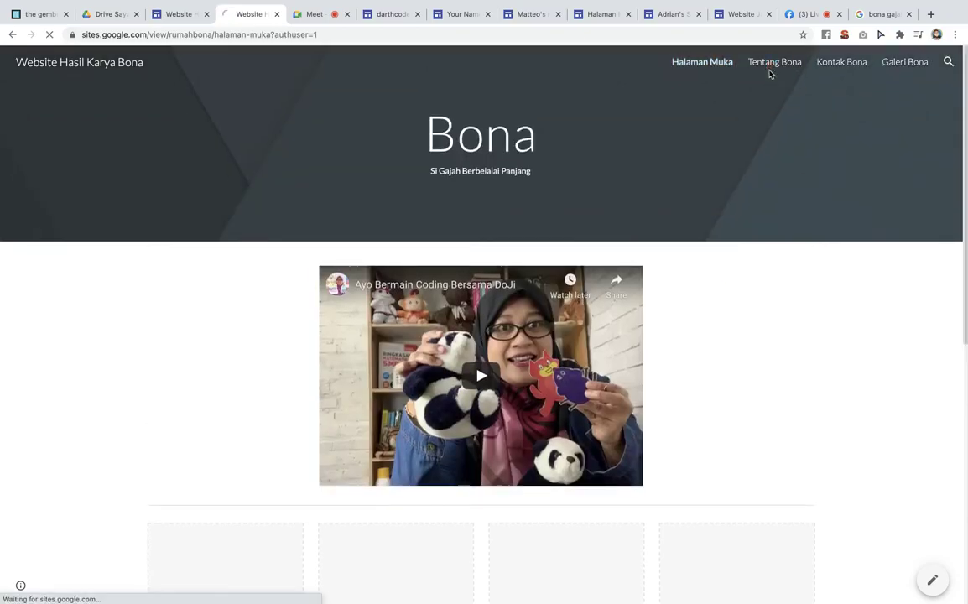